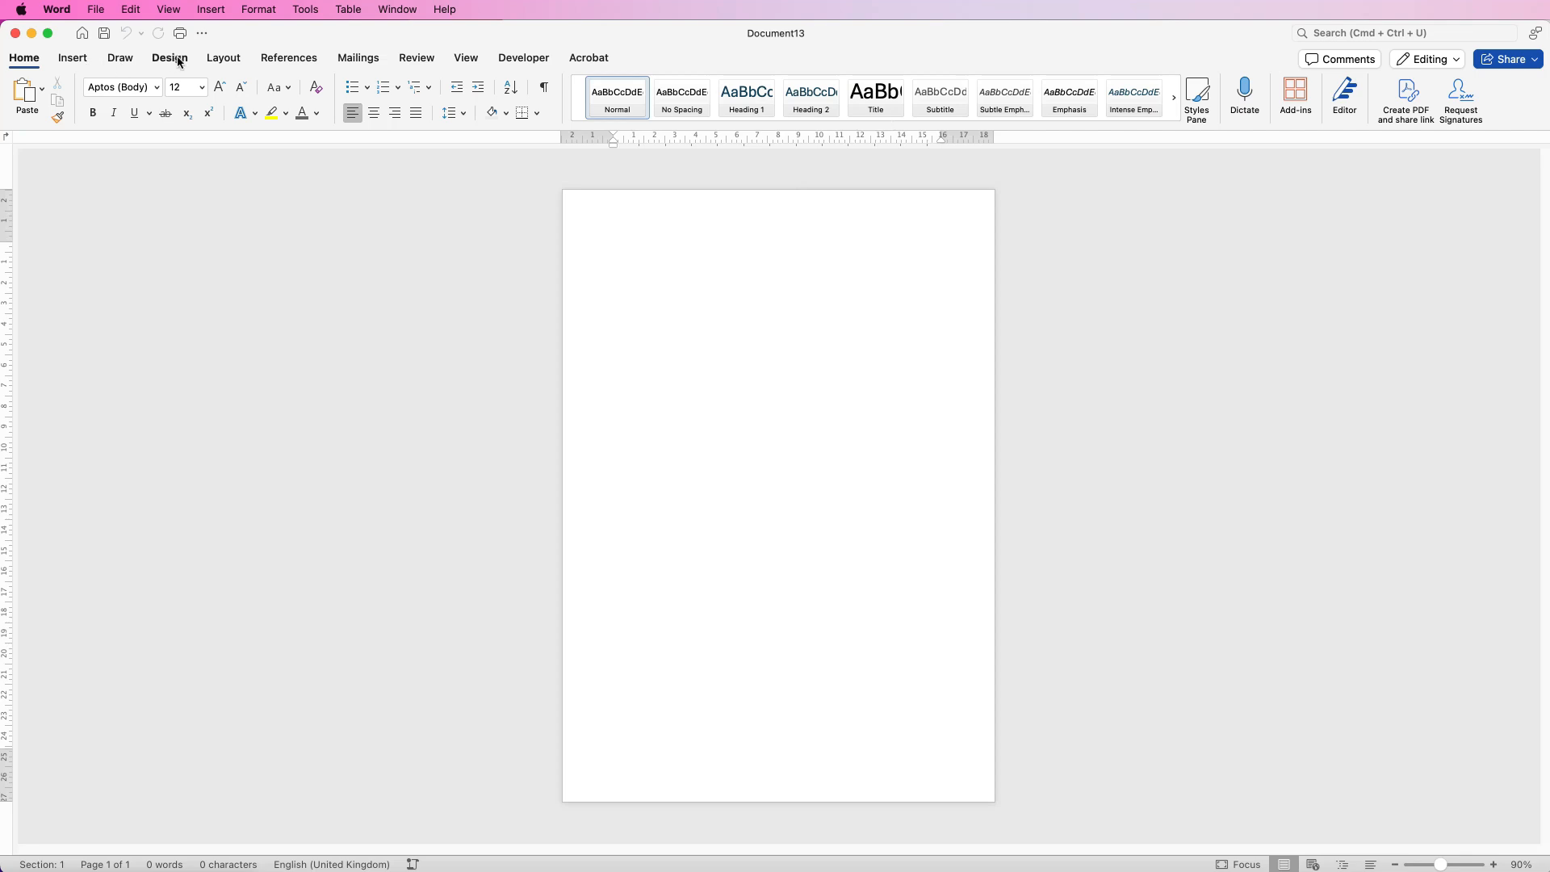
Apply the Narrow margin preset to the blank document, with 1.27 cm on all sides.
click(185, 63)
click(218, 60)
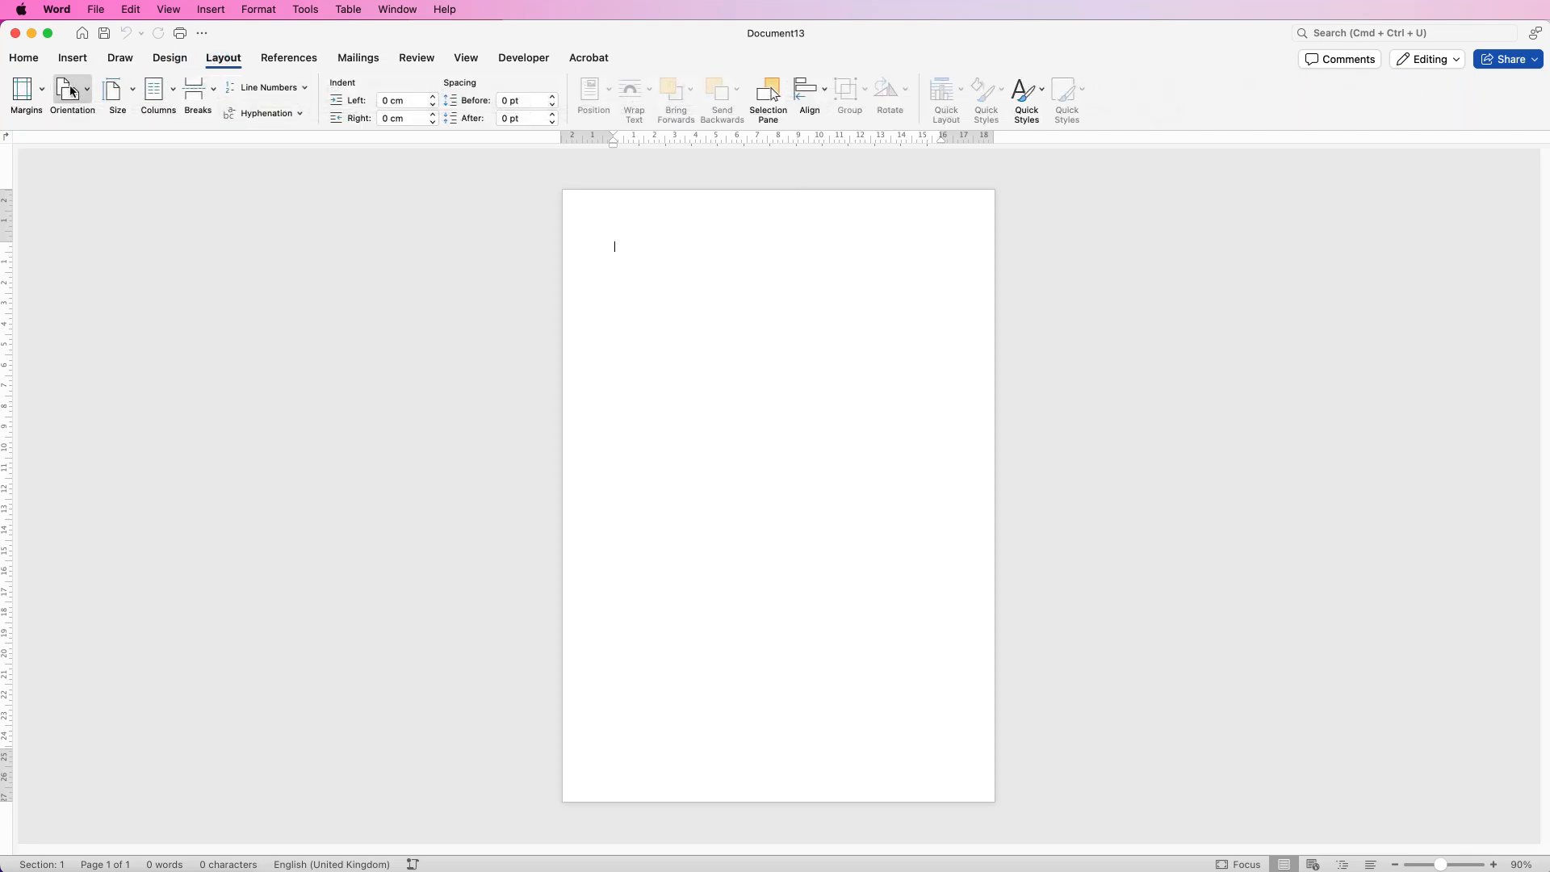
click(45, 94)
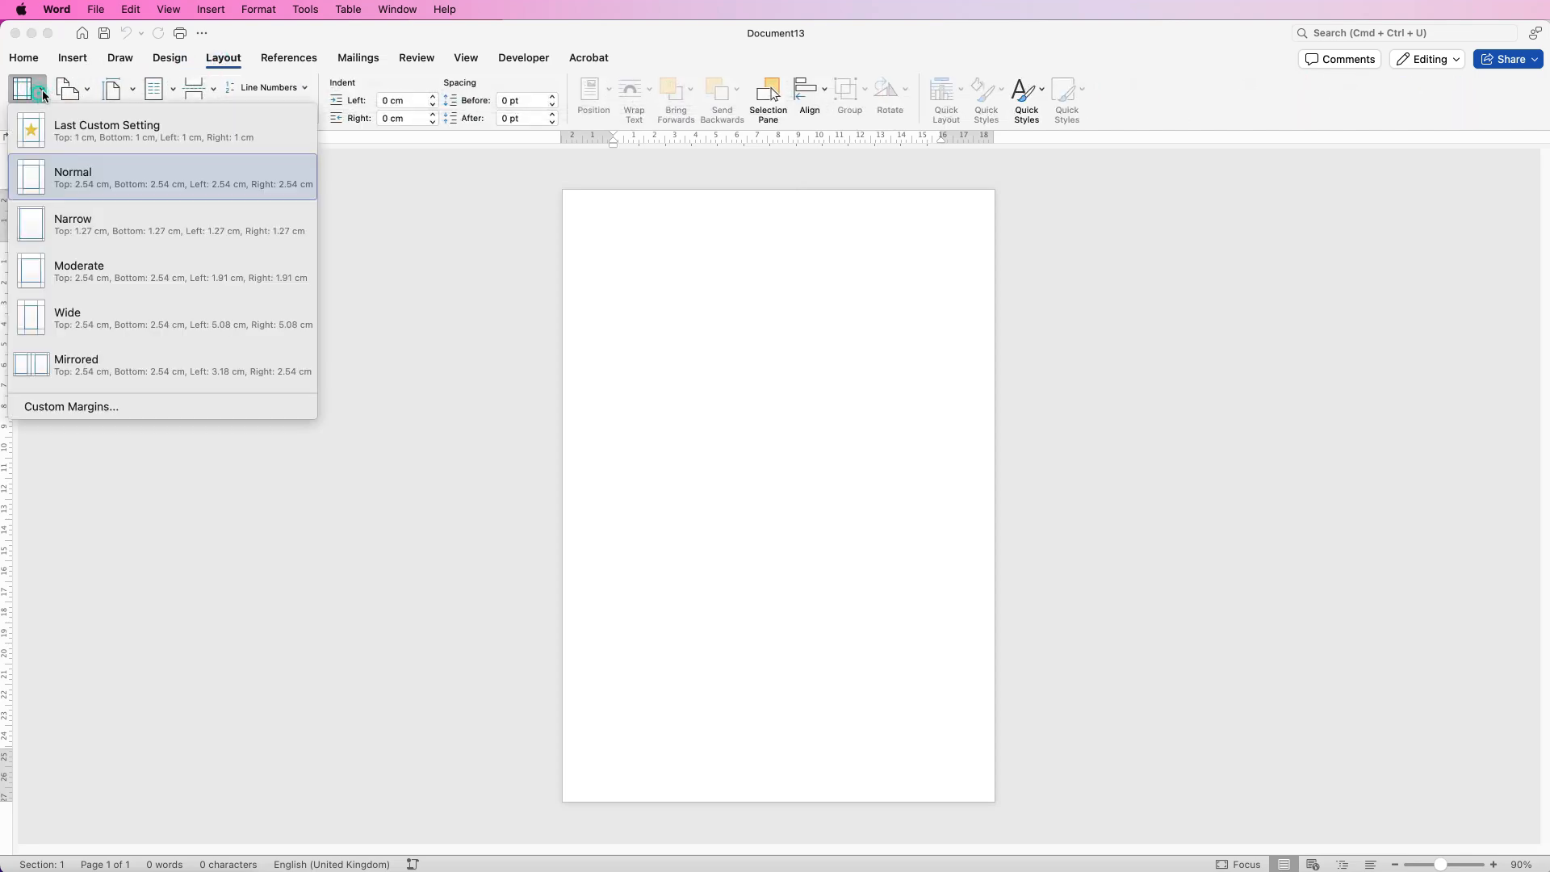
click(41, 225)
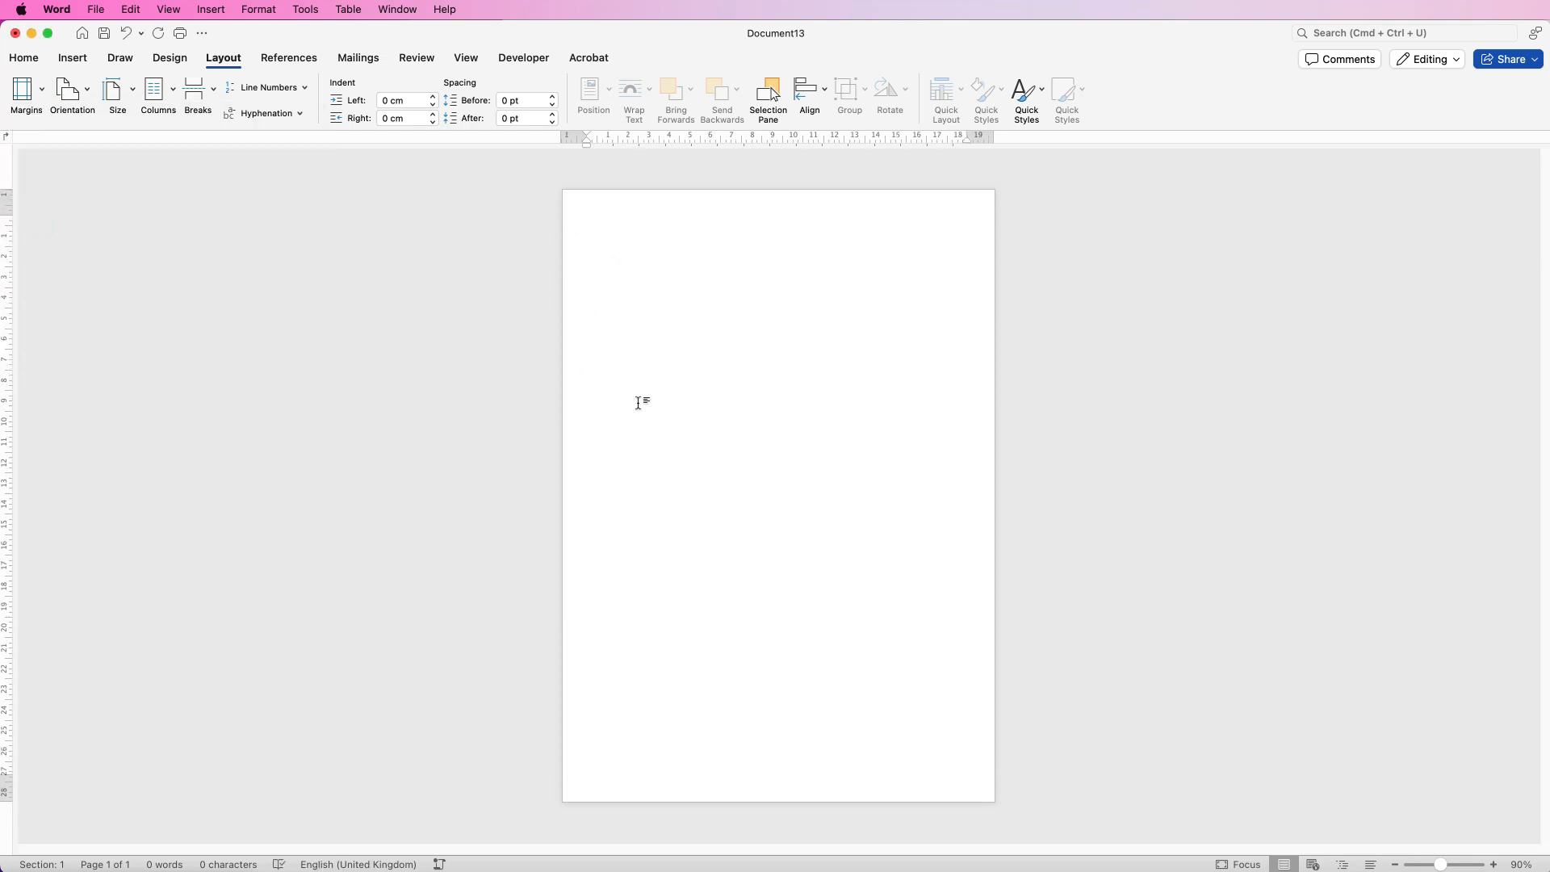
Draw a text box about 8.5 cm wide and 12 cm high, starting at the page's upper-left margin corner.
click(74, 58)
click(929, 89)
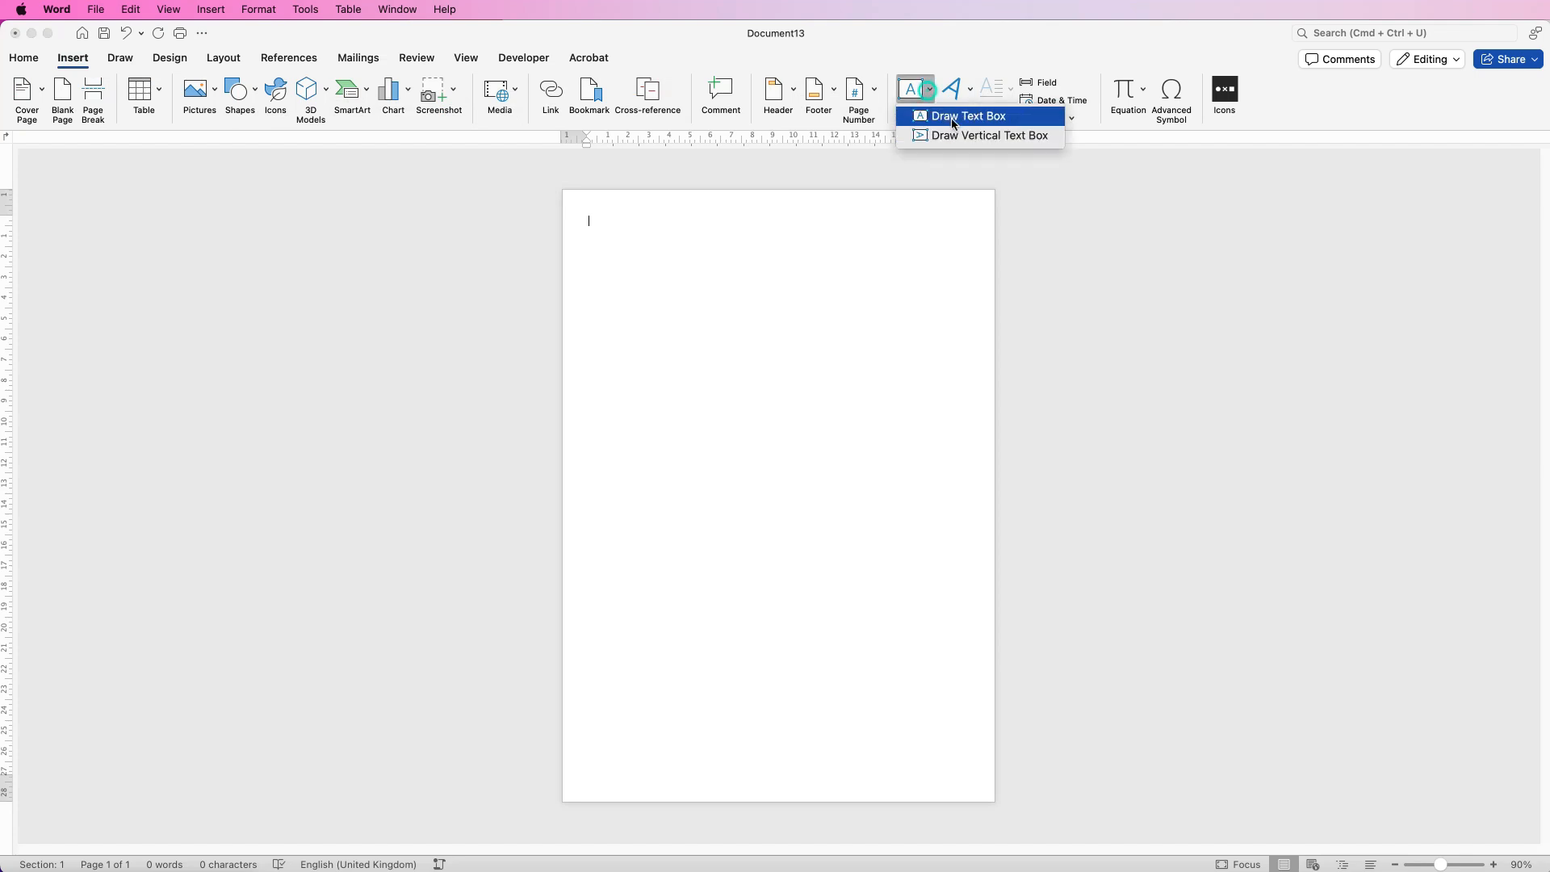
click(956, 118)
mouse_move(592, 216)
mouse_down()
mouse_move(640, 388)
mouse_move(772, 457)
mouse_move(780, 490)
mouse_up()
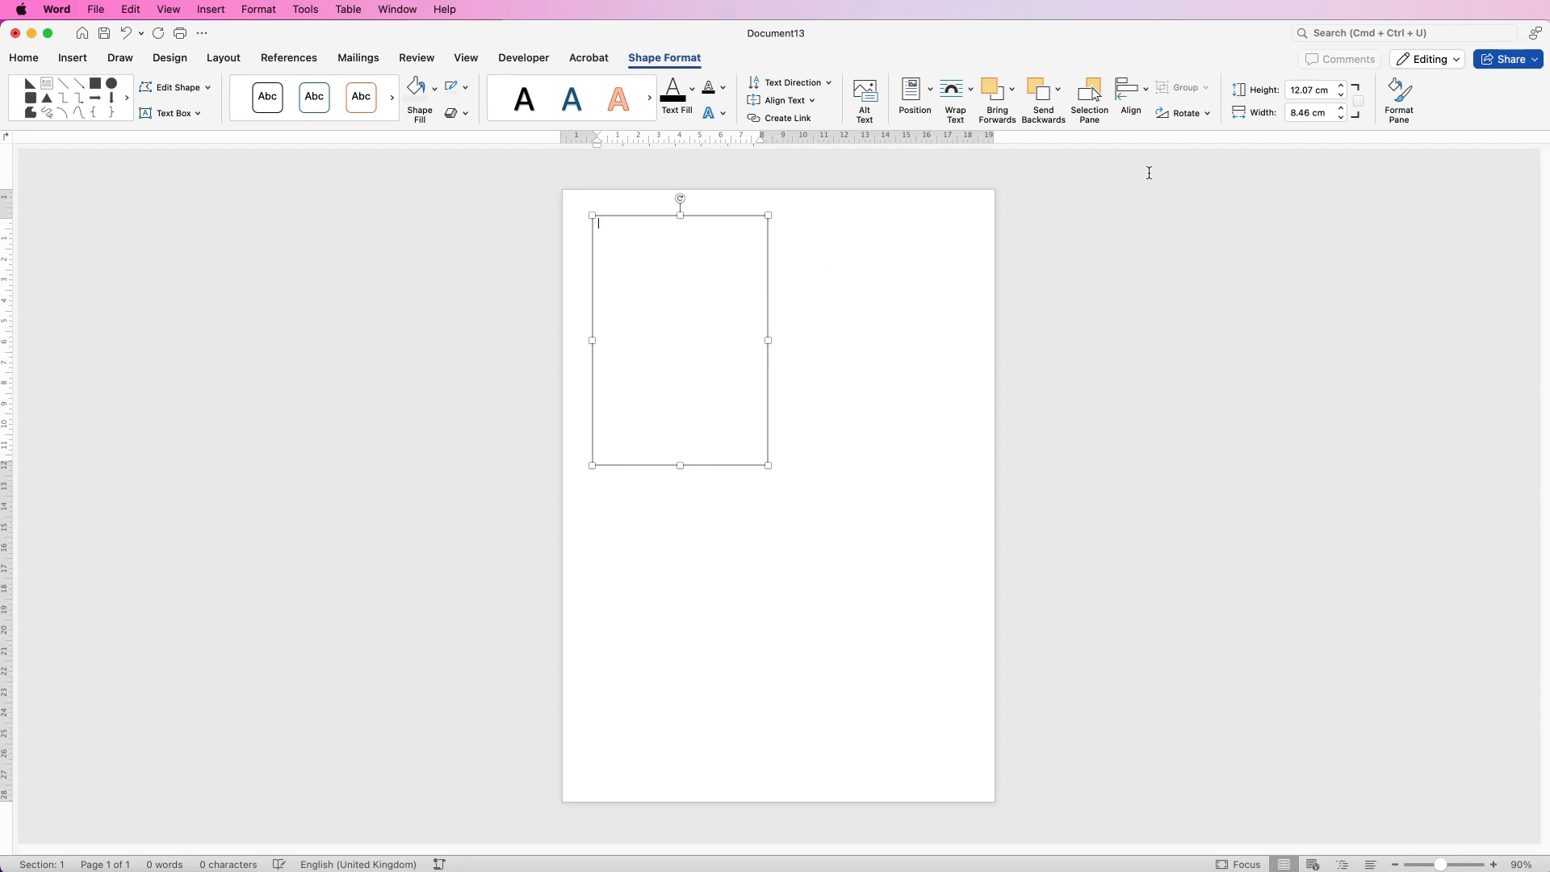
Set the text box's height to 13 cm and its width to 9 cm.
click(1330, 91)
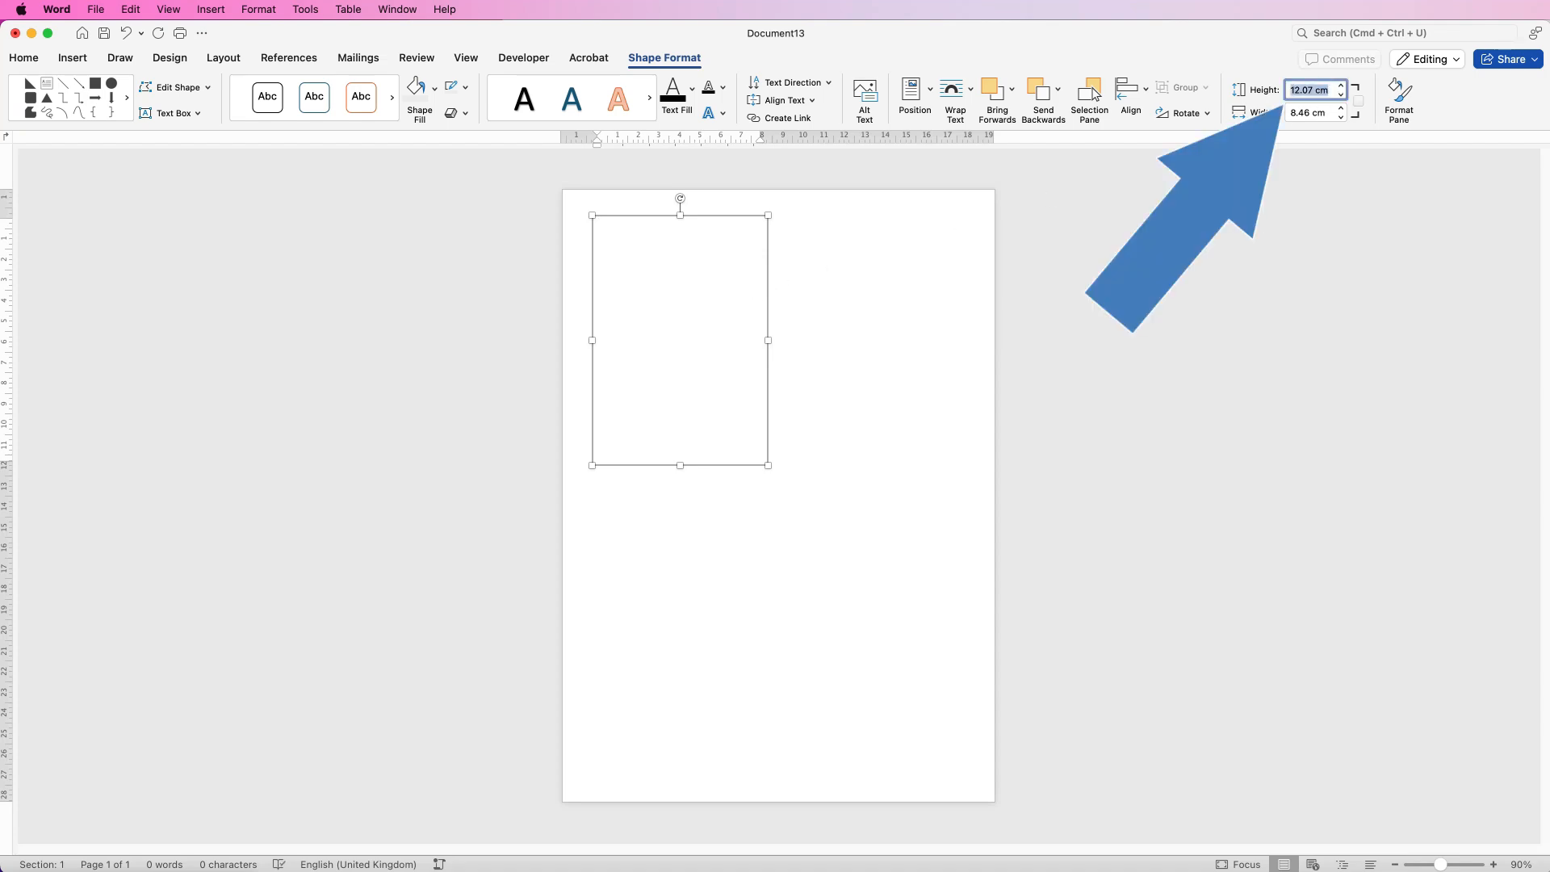
text(13)
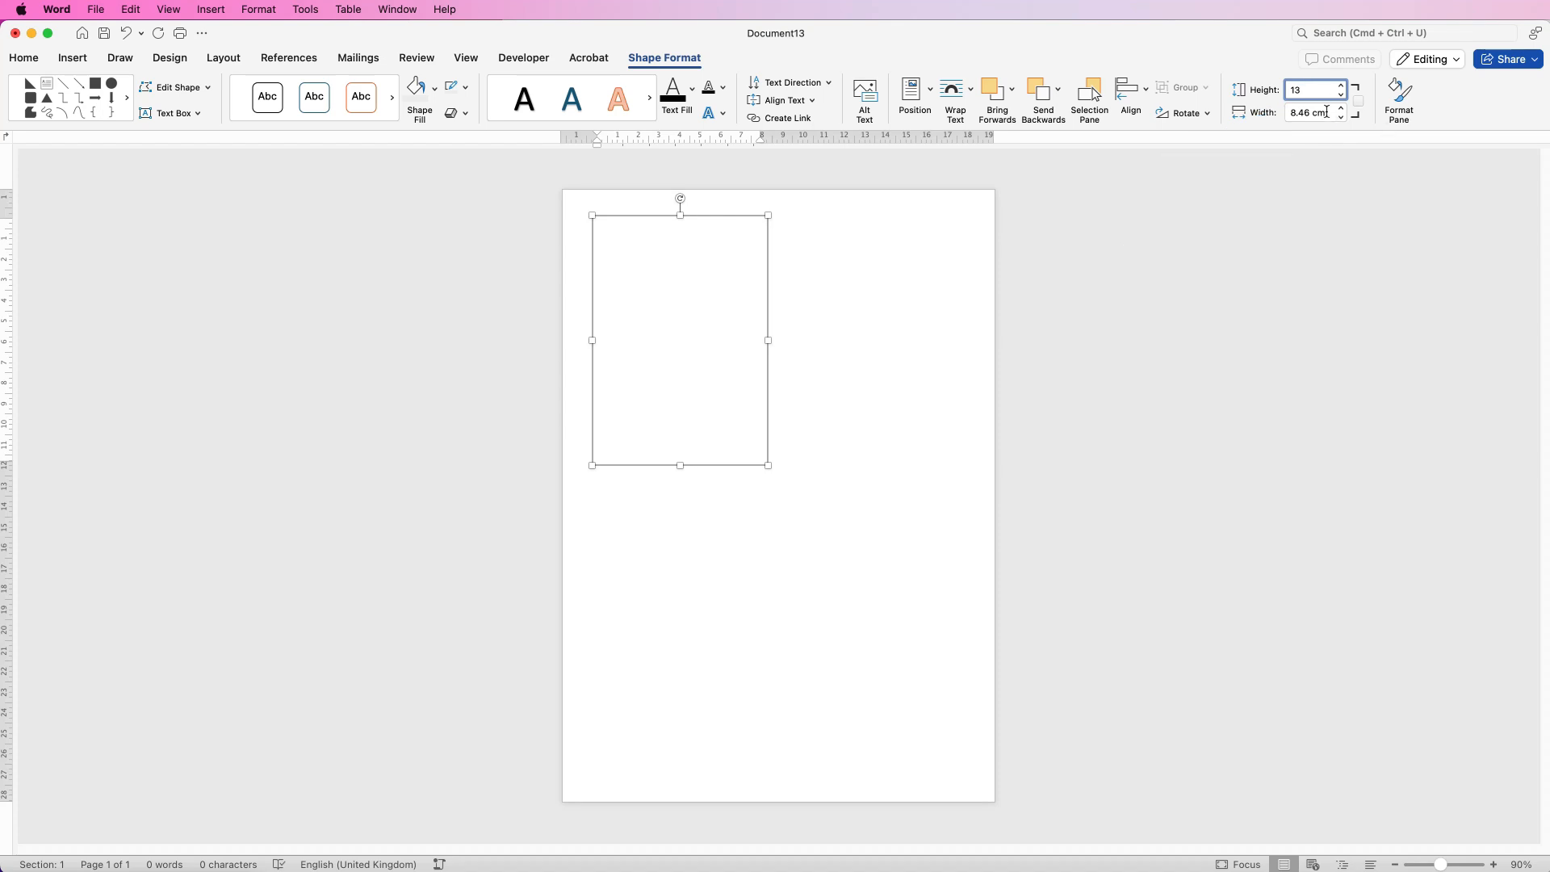
click(1327, 111)
text(9)
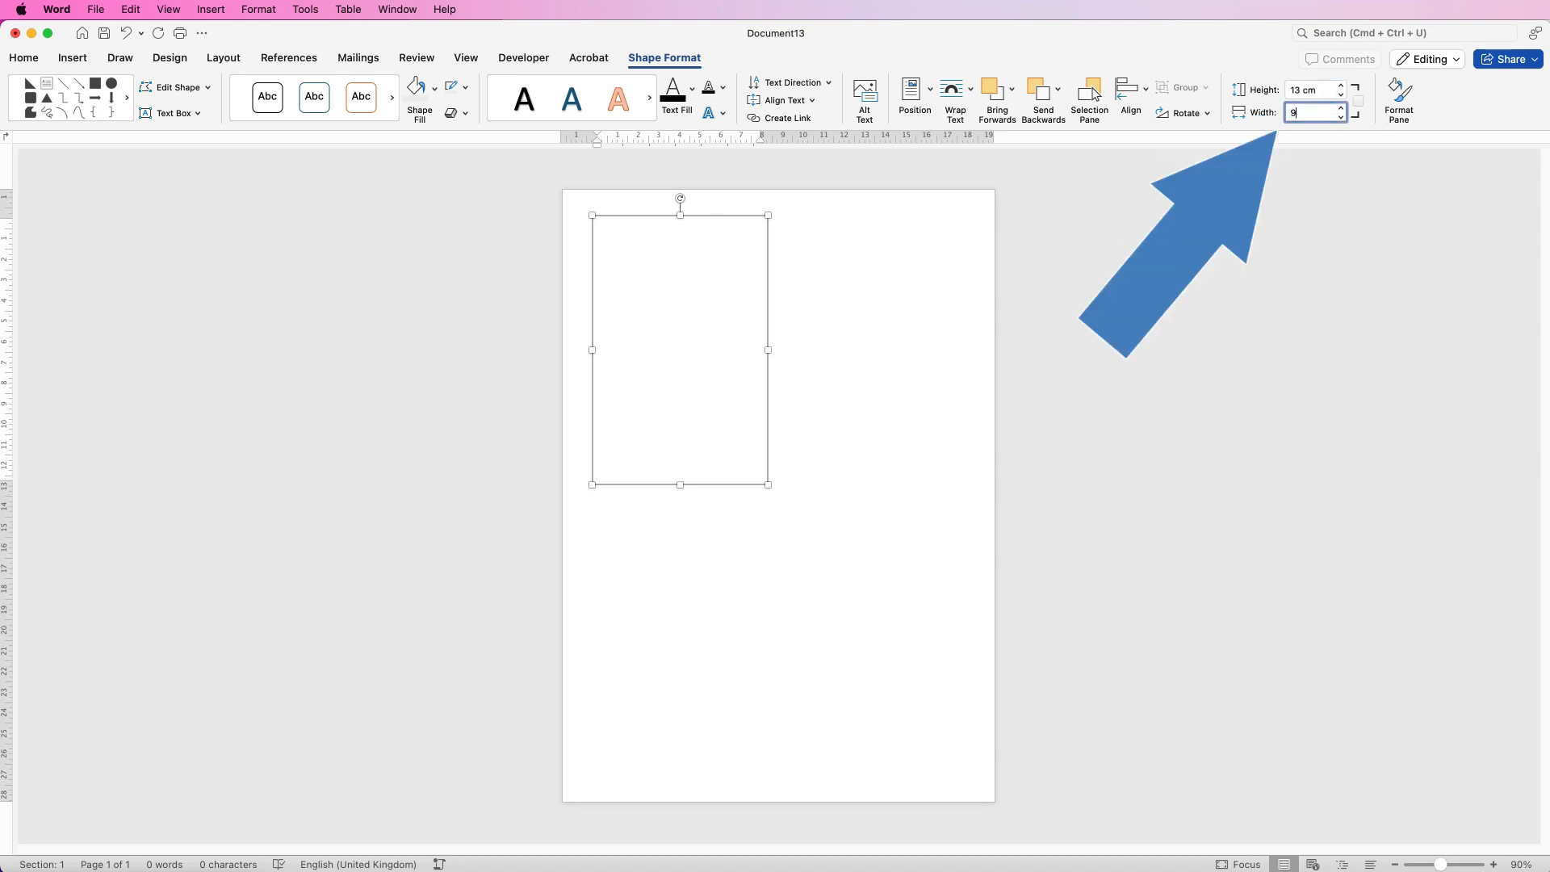
key(Return)
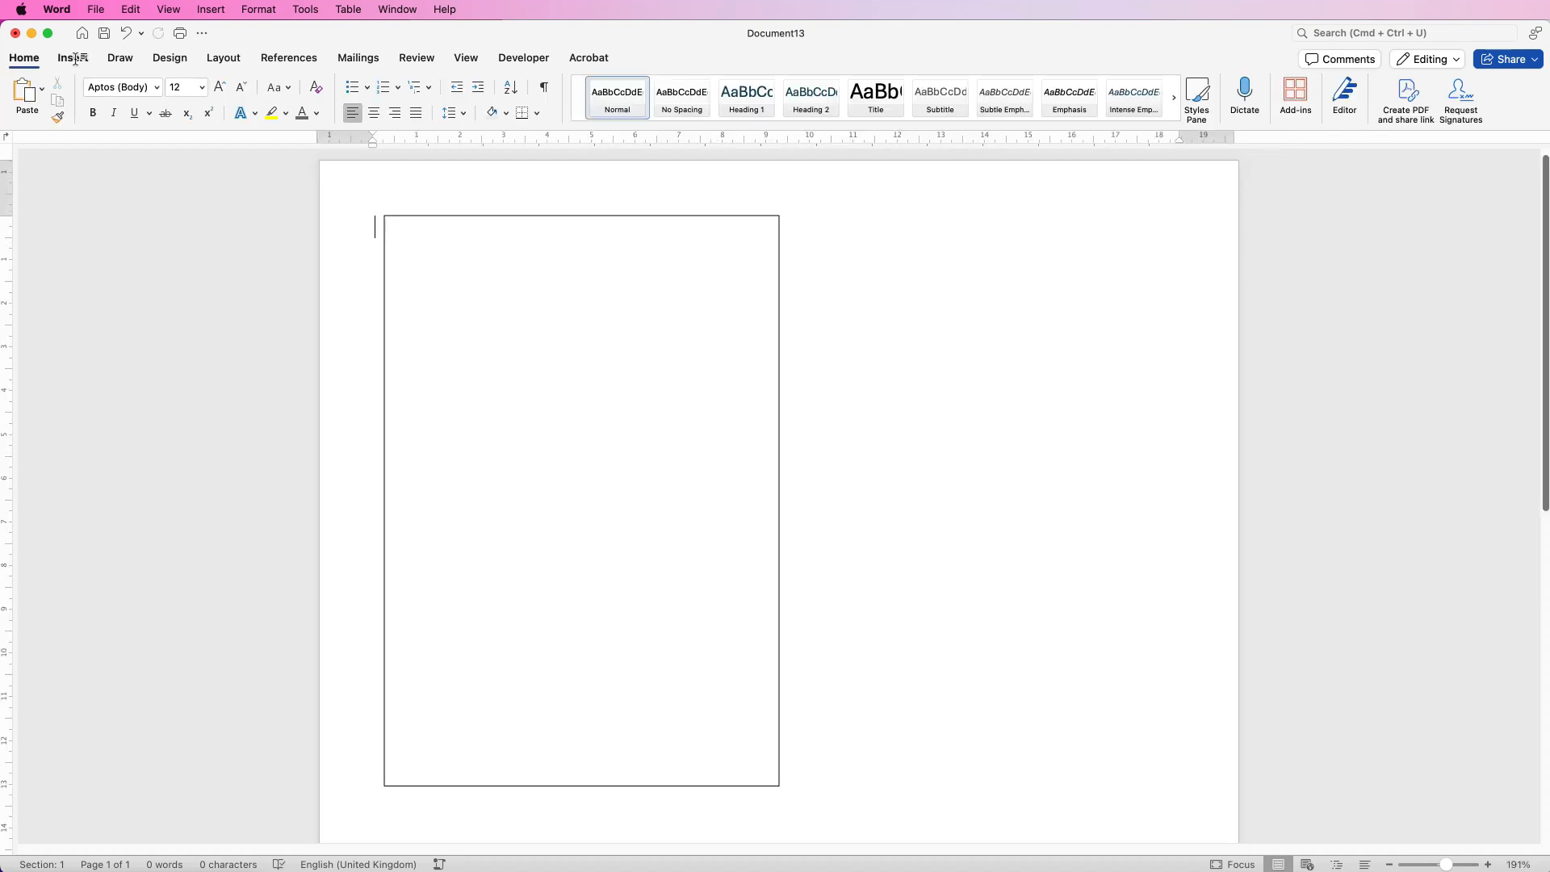
Draw a second text box about 7.4 cm wide and 1.9 cm high inside the card's upper edge, containing "Save the date".
click(75, 58)
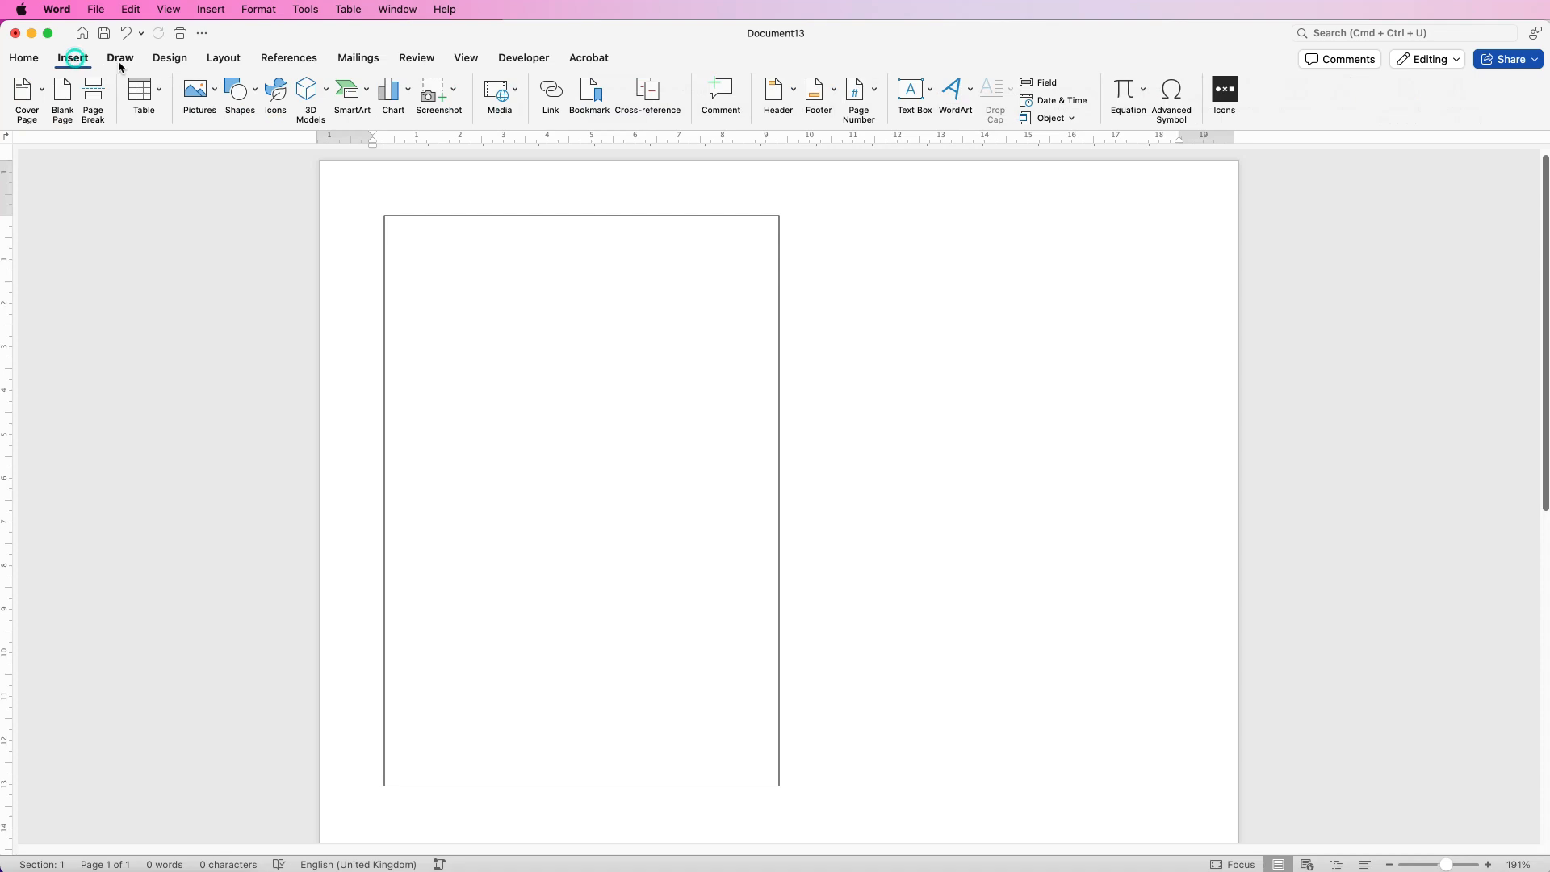
click(929, 91)
click(954, 116)
mouse_move(409, 230)
mouse_down()
mouse_move(429, 276)
mouse_move(737, 312)
mouse_up()
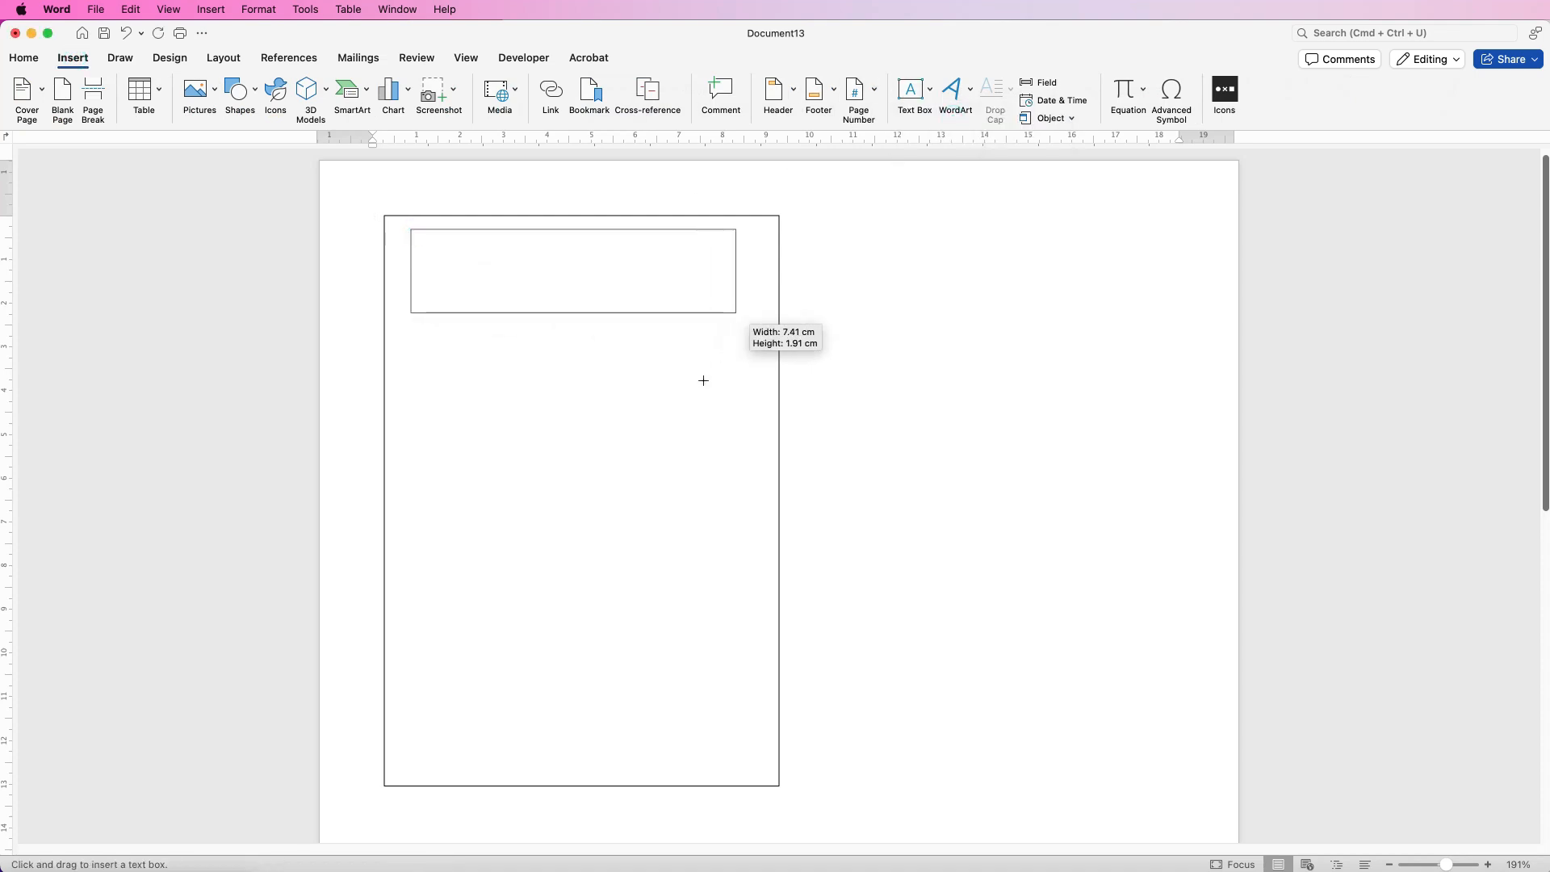
text(Save the date)
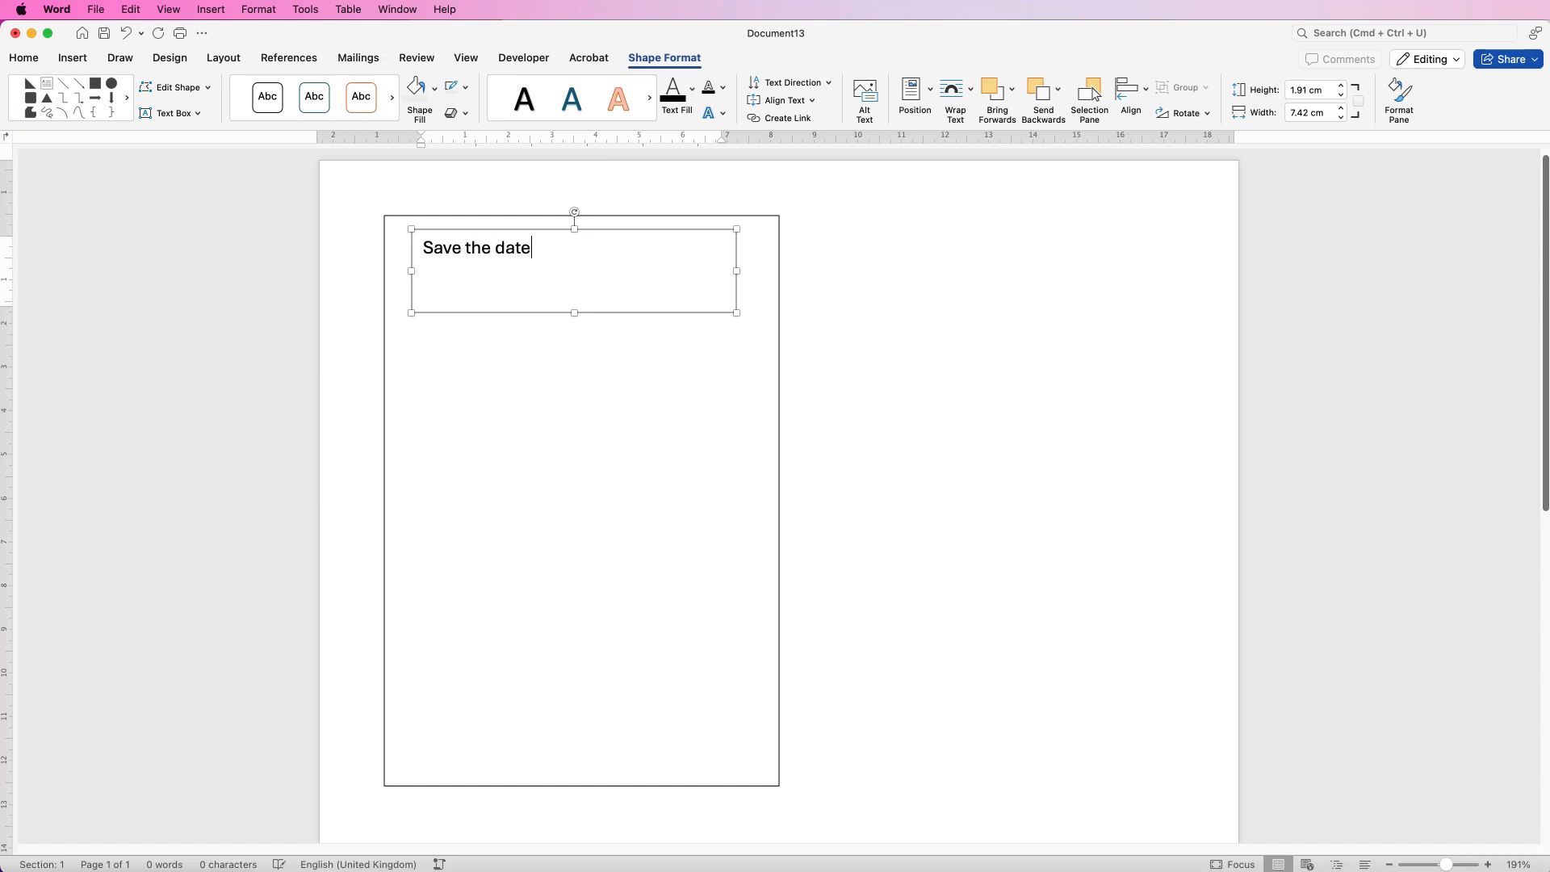
Format the "Save the date" text in the Bridal Routine script font at size 48.
drag(533, 244, 443, 249)
click(22, 62)
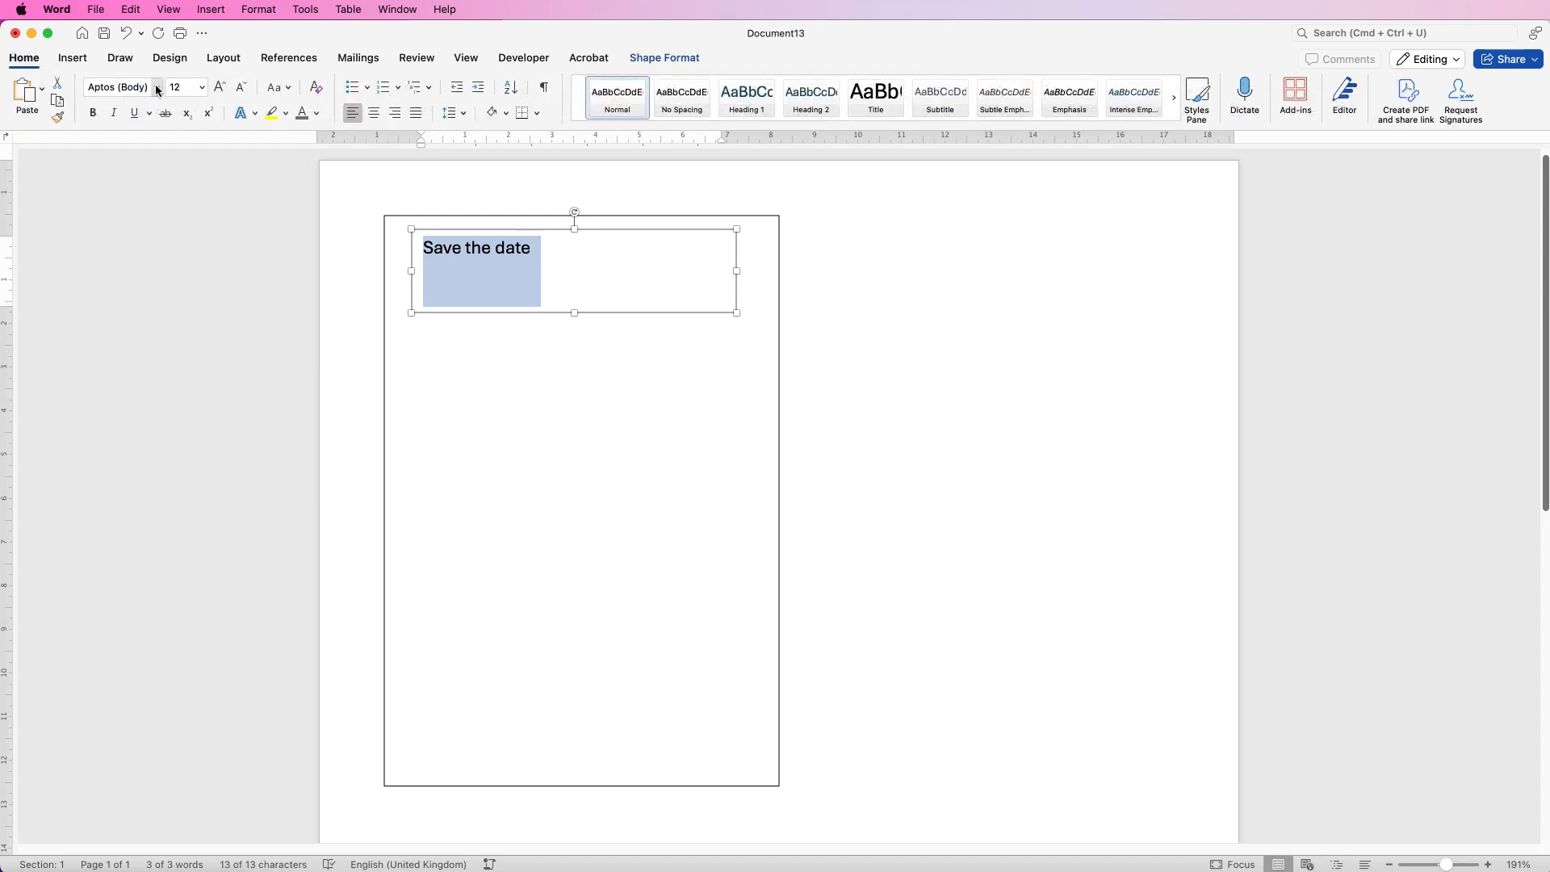
click(156, 88)
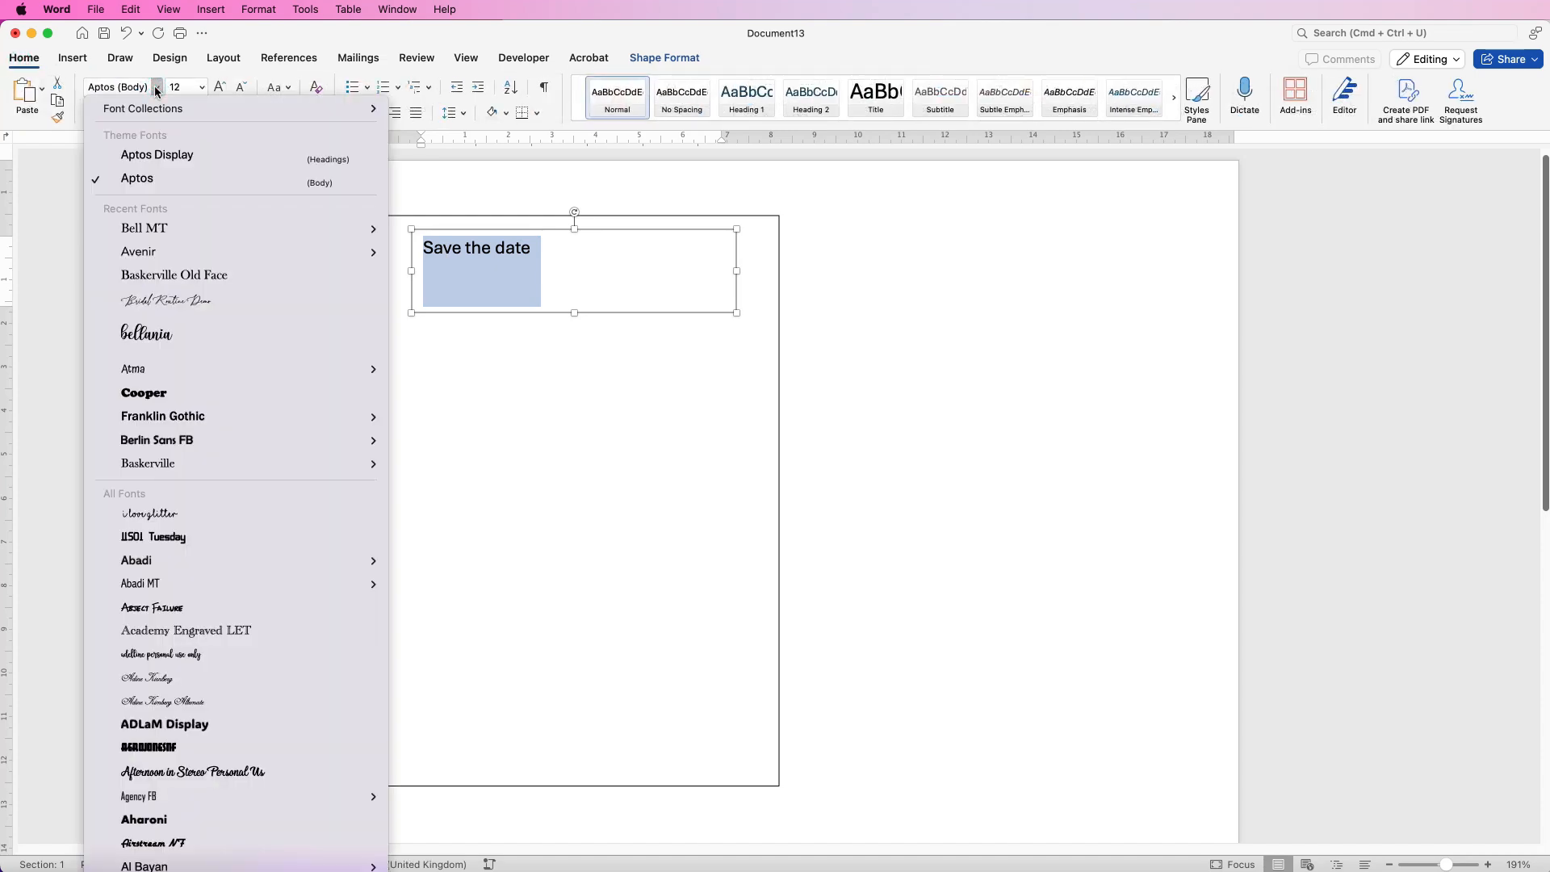
click(139, 304)
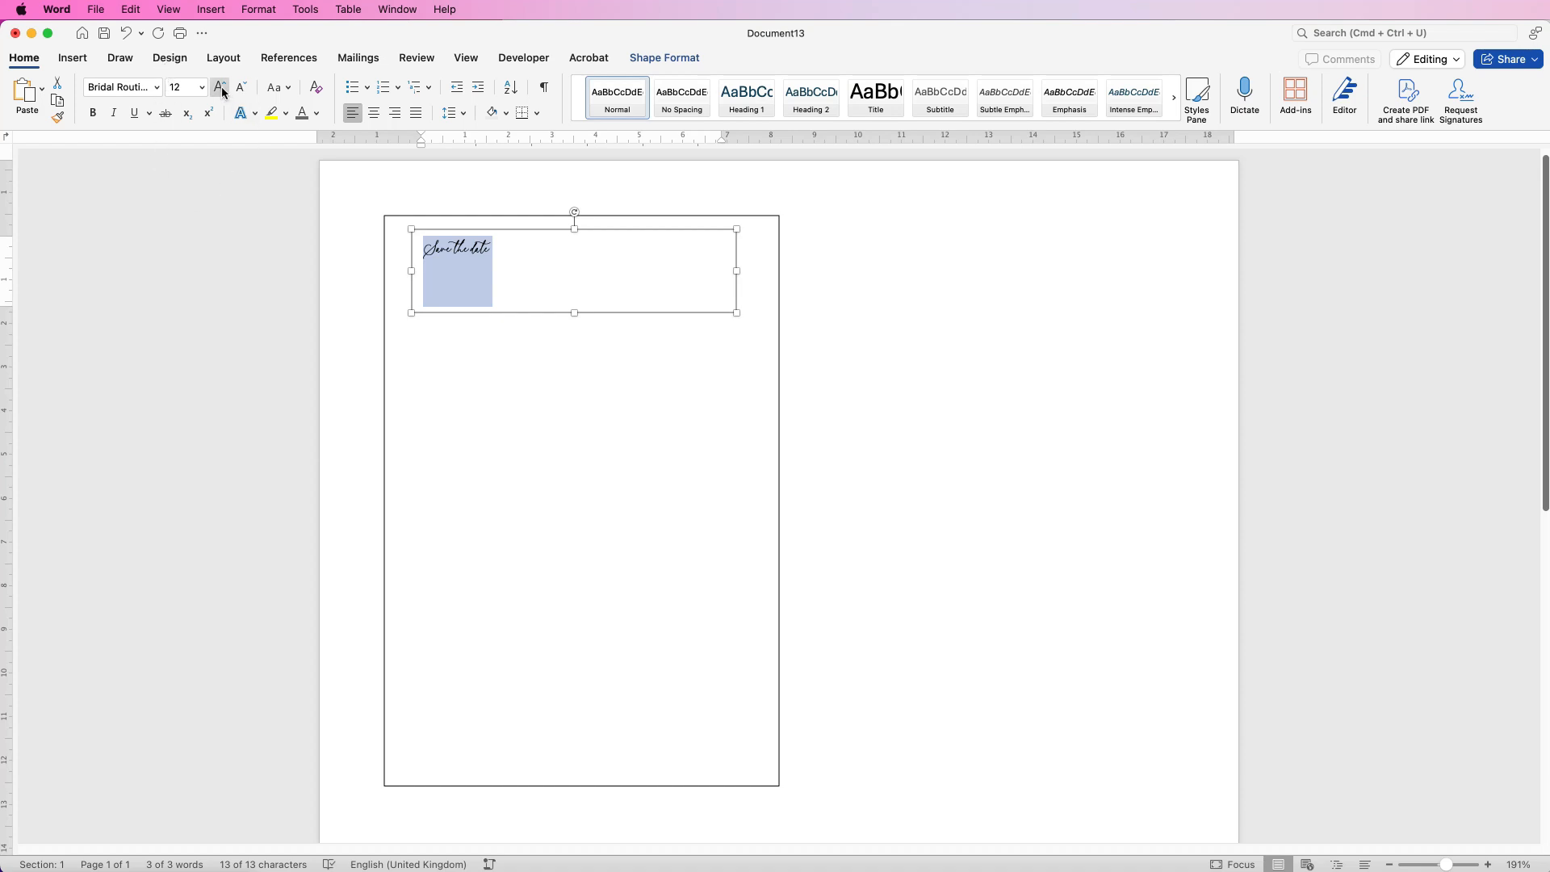
click(174, 87)
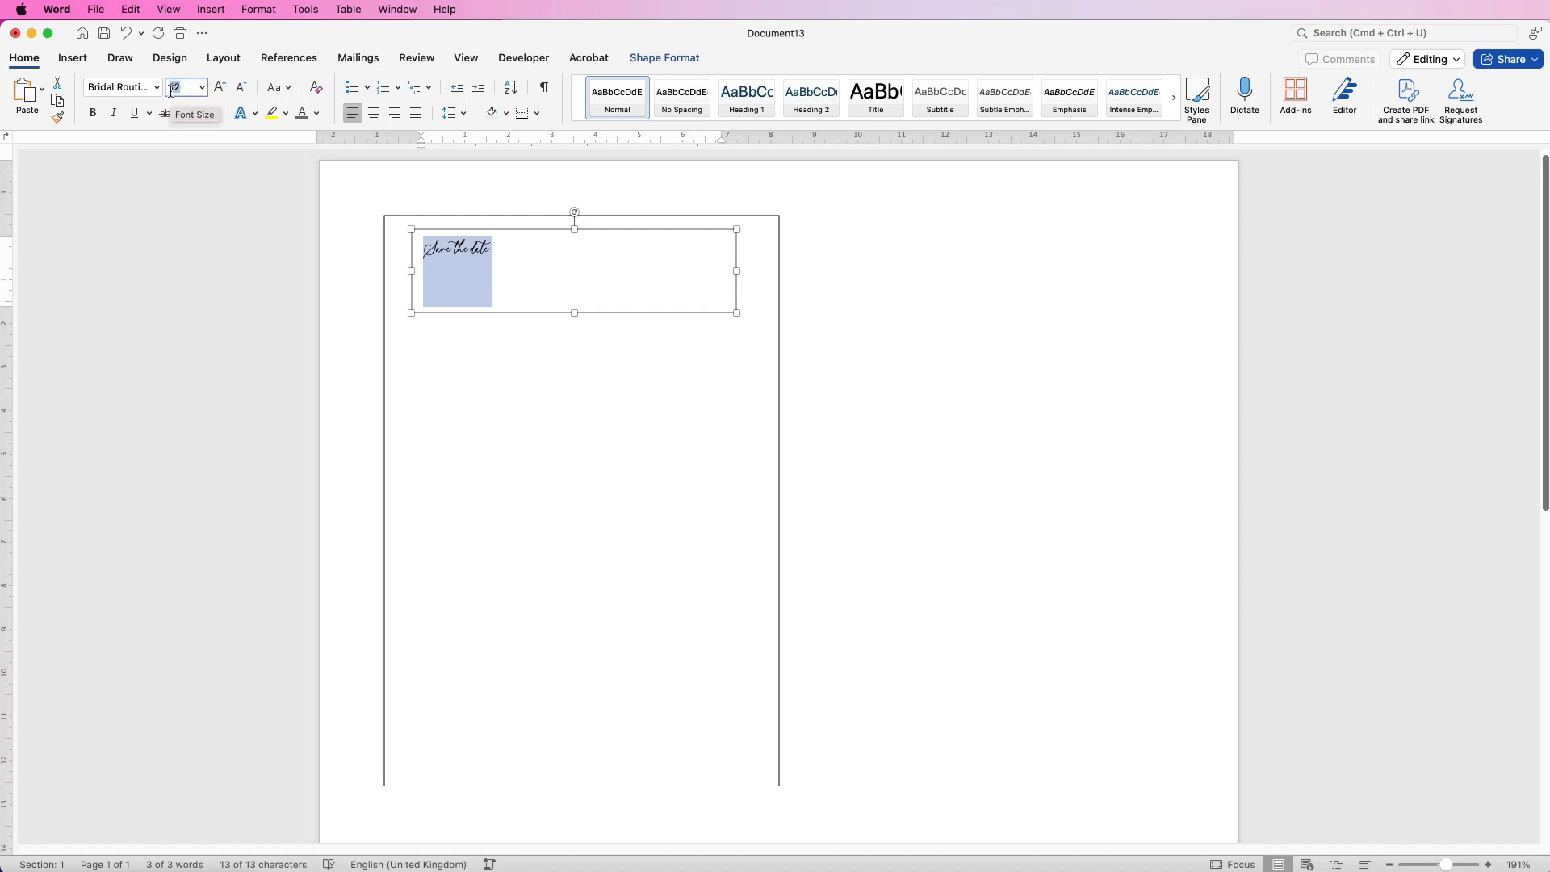
text(18)
key(Return)
Extend the "Save the date" text box downward to about 2.5 cm high and shift it slightly right within the card.
drag(574, 313, 574, 337)
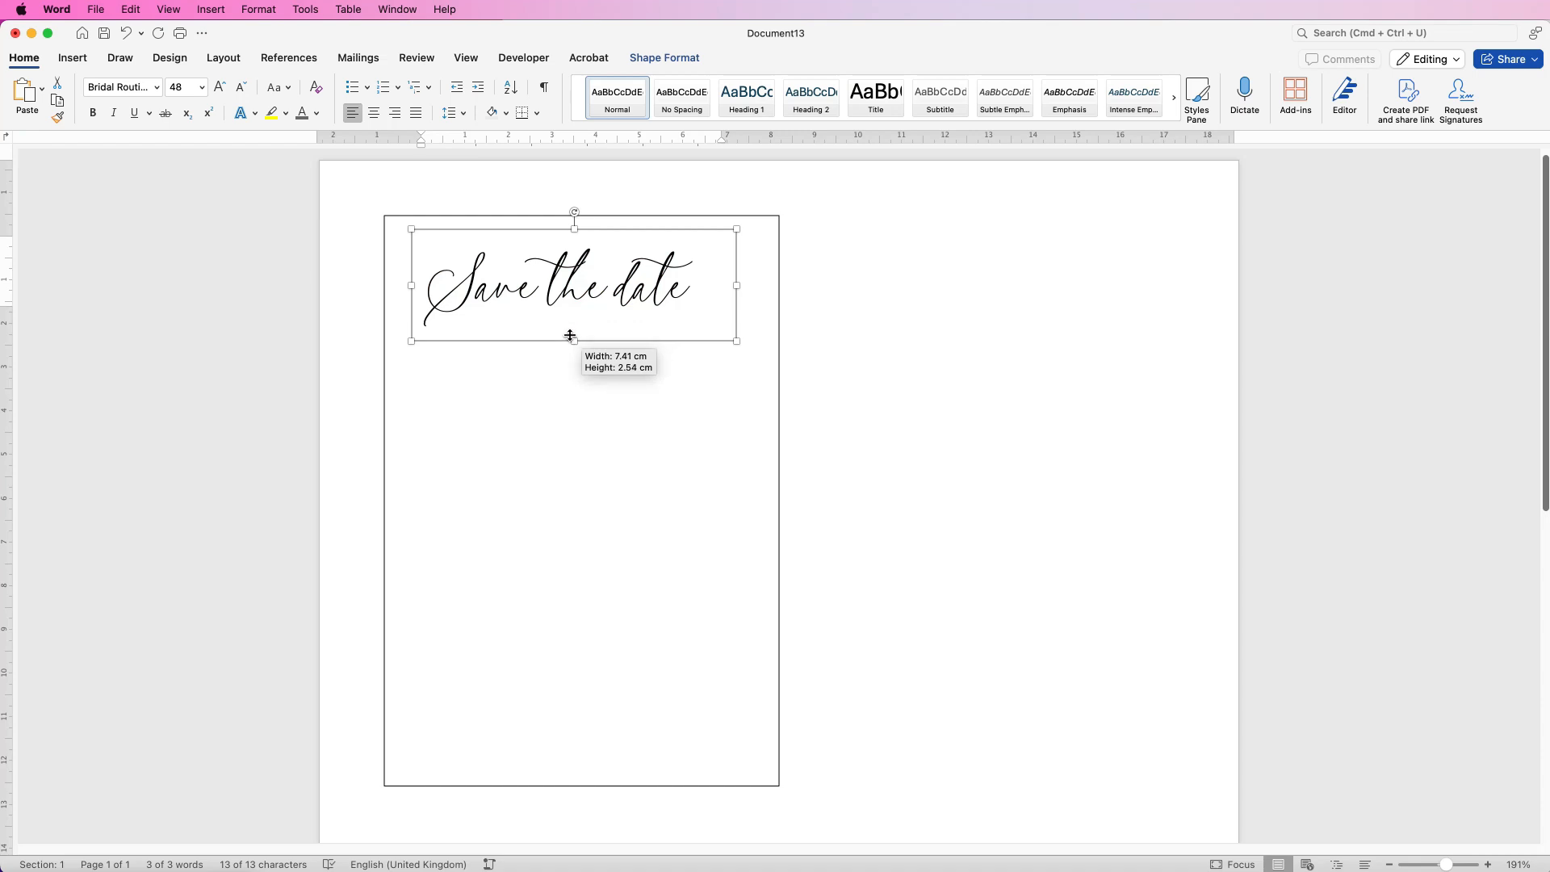
drag(641, 228, 650, 226)
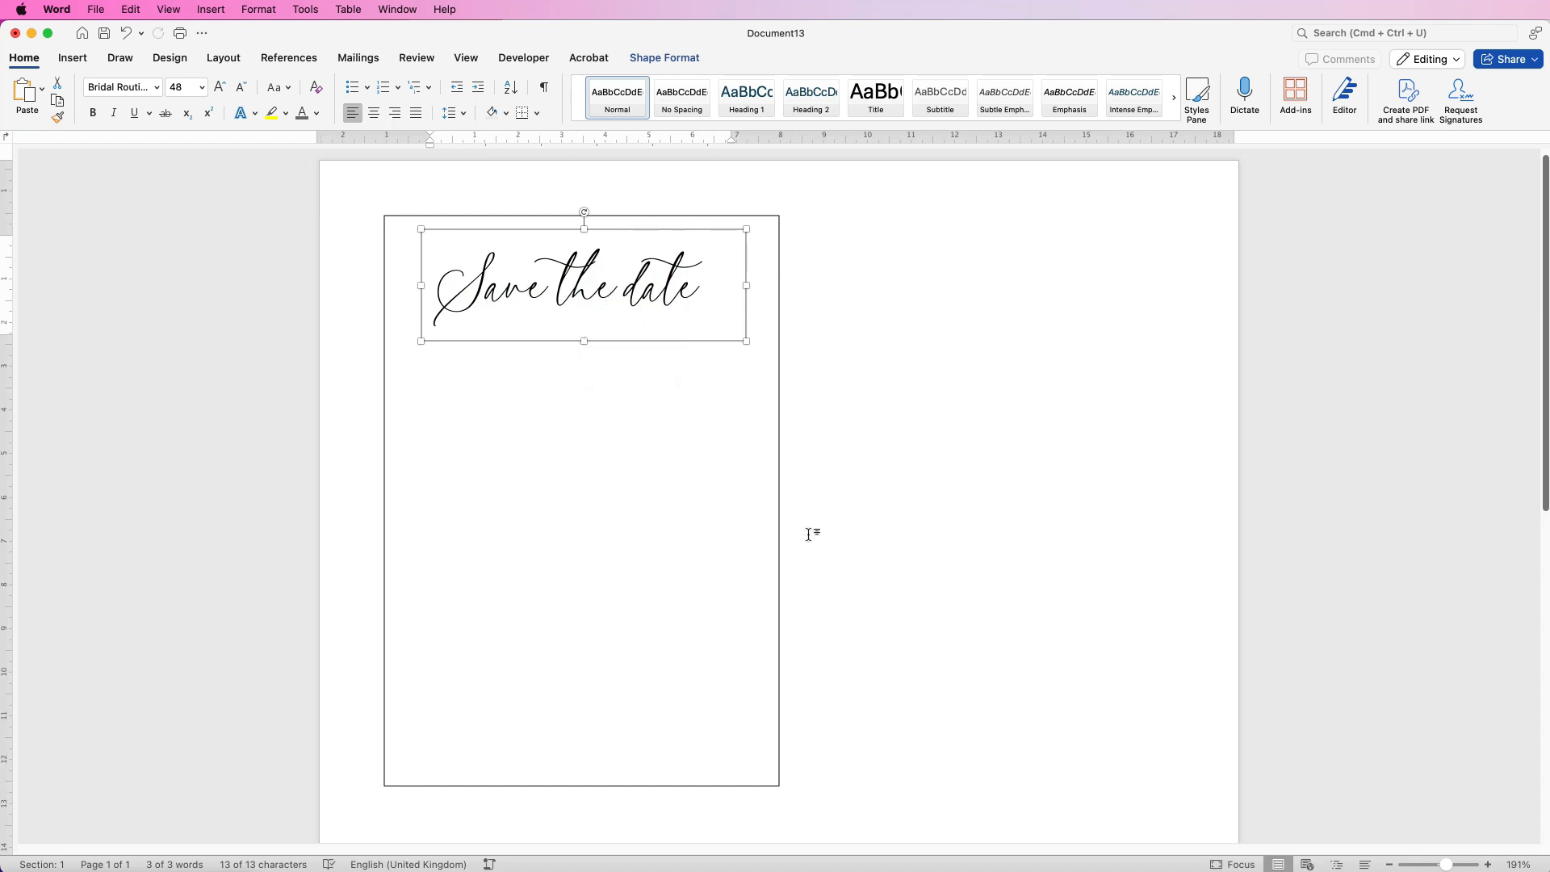
click(832, 372)
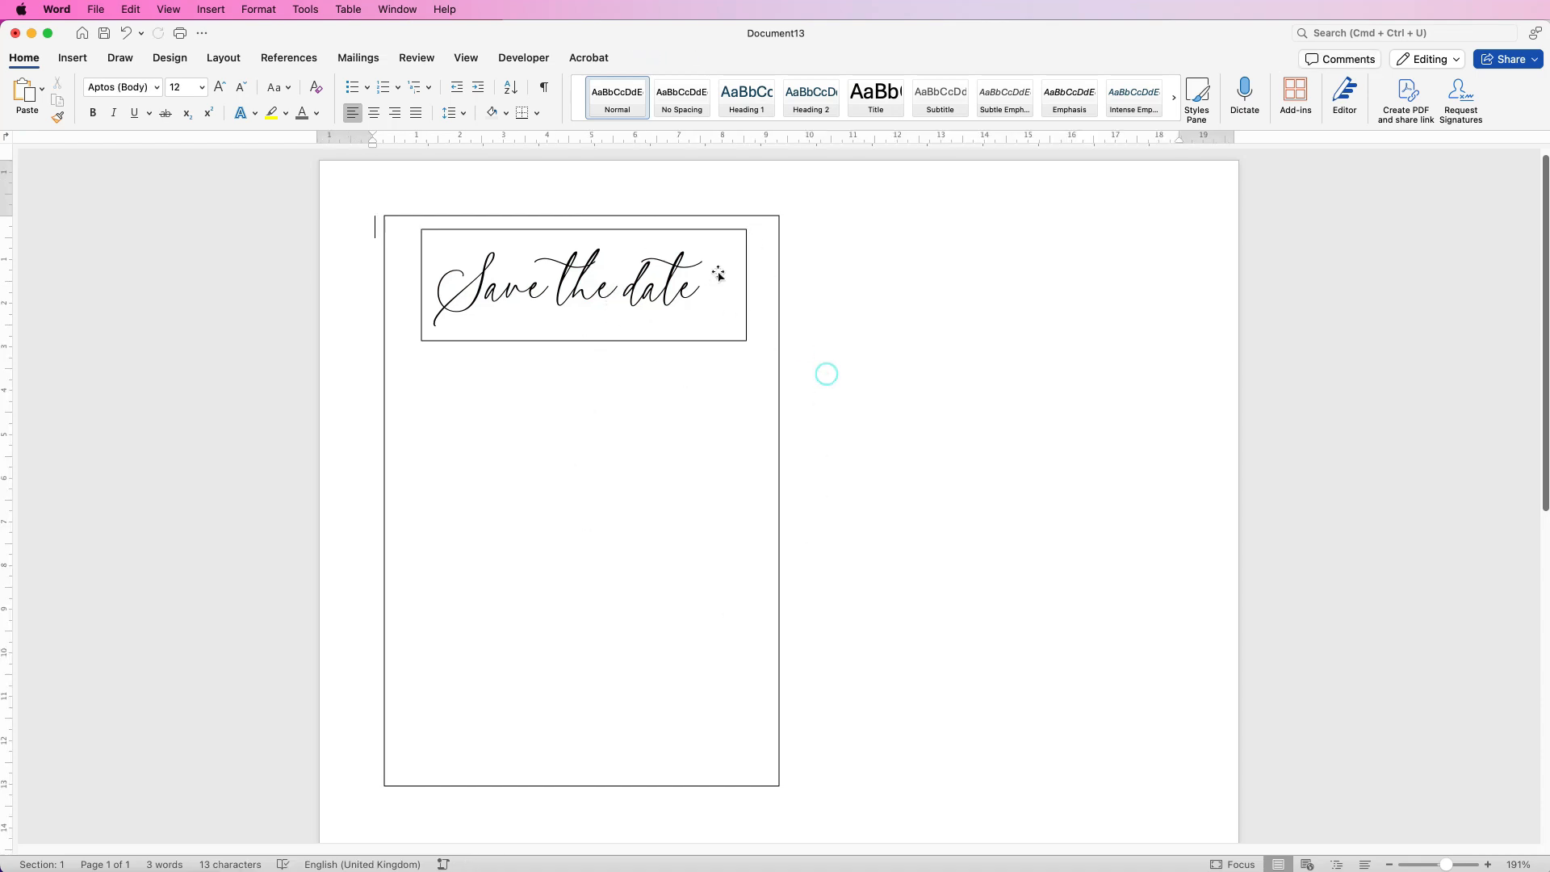
Remove the outline from the "Save the date" text box.
click(588, 291)
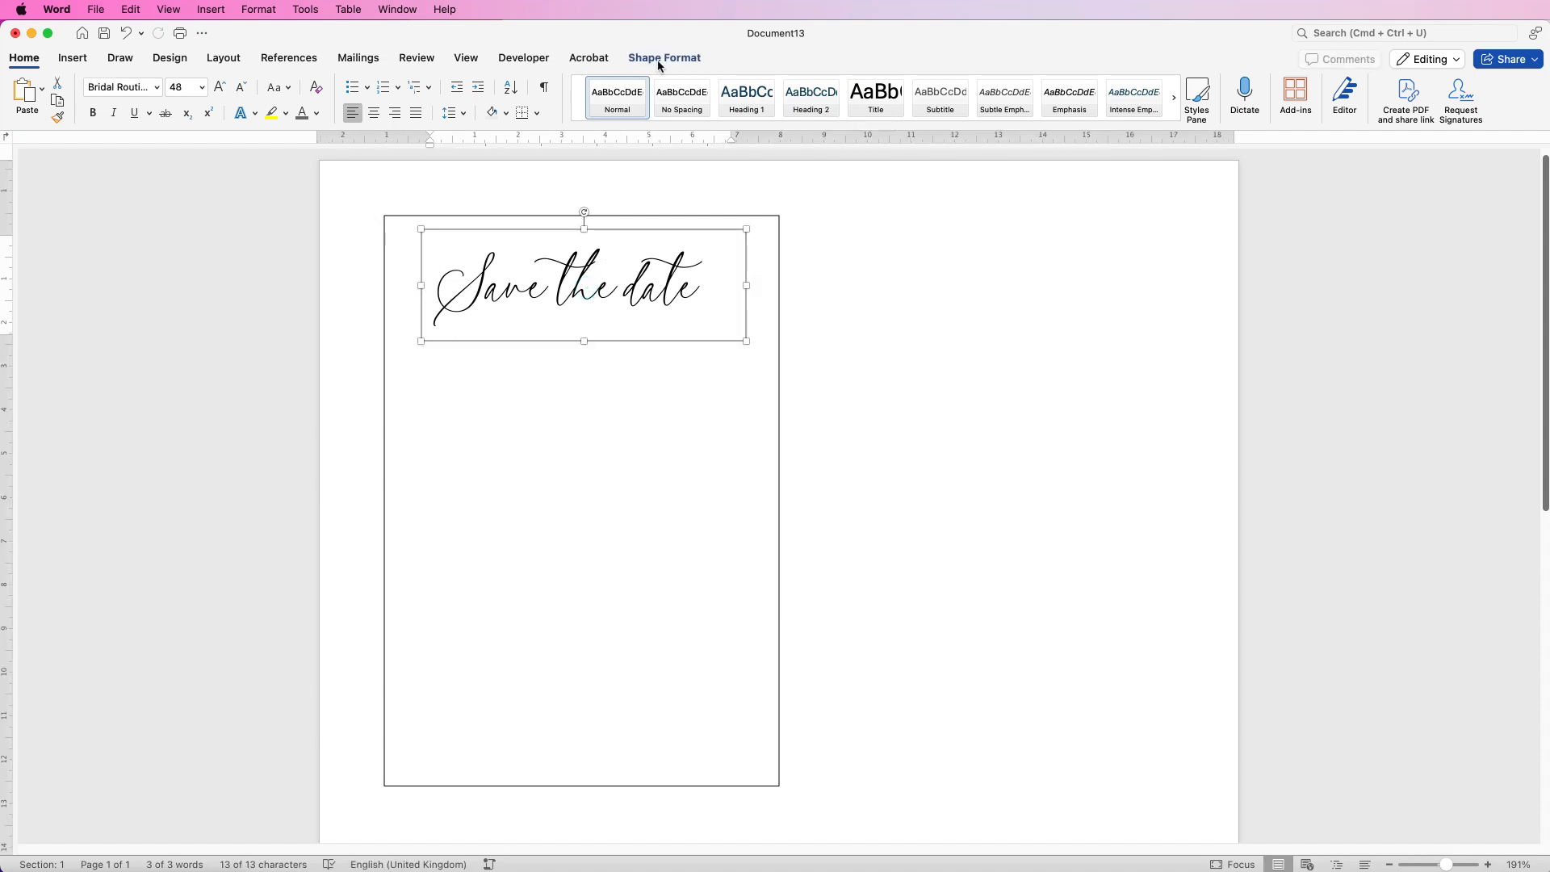
click(656, 58)
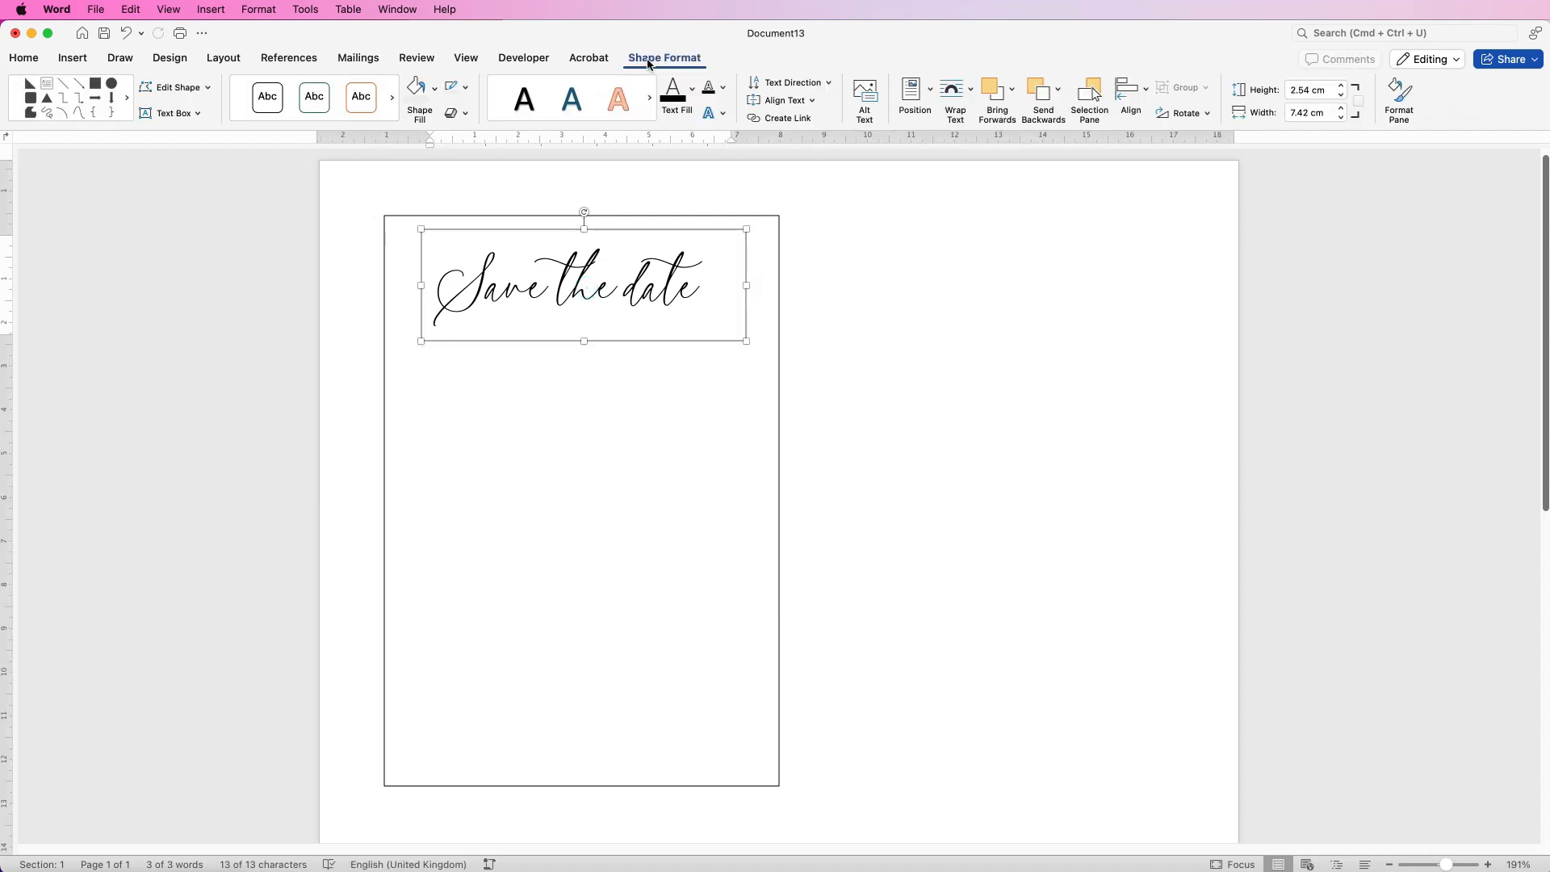
click(466, 92)
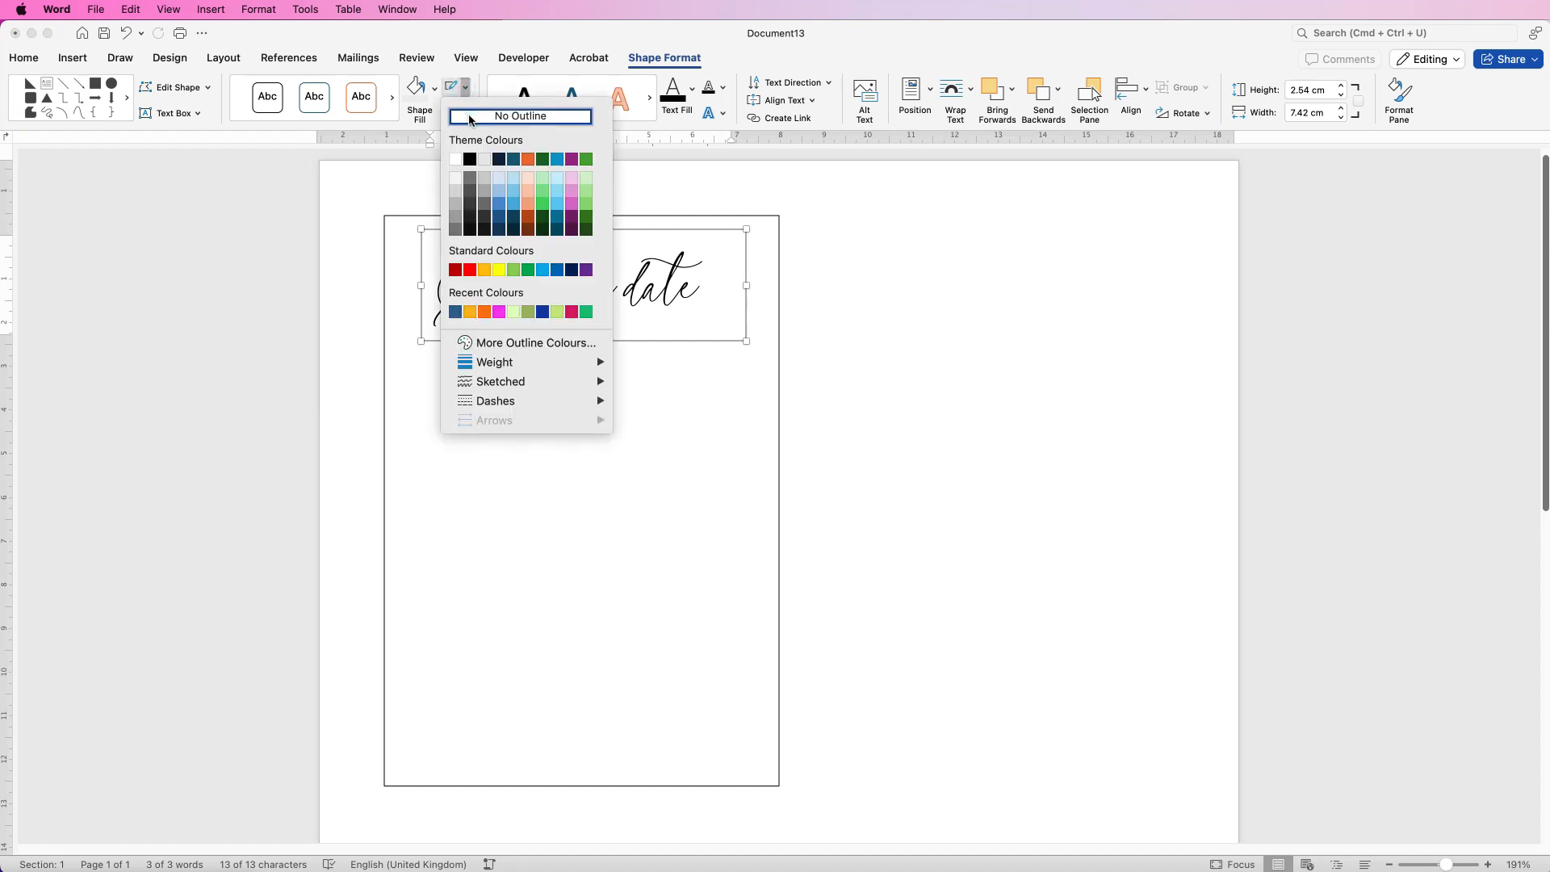
click(470, 118)
click(872, 335)
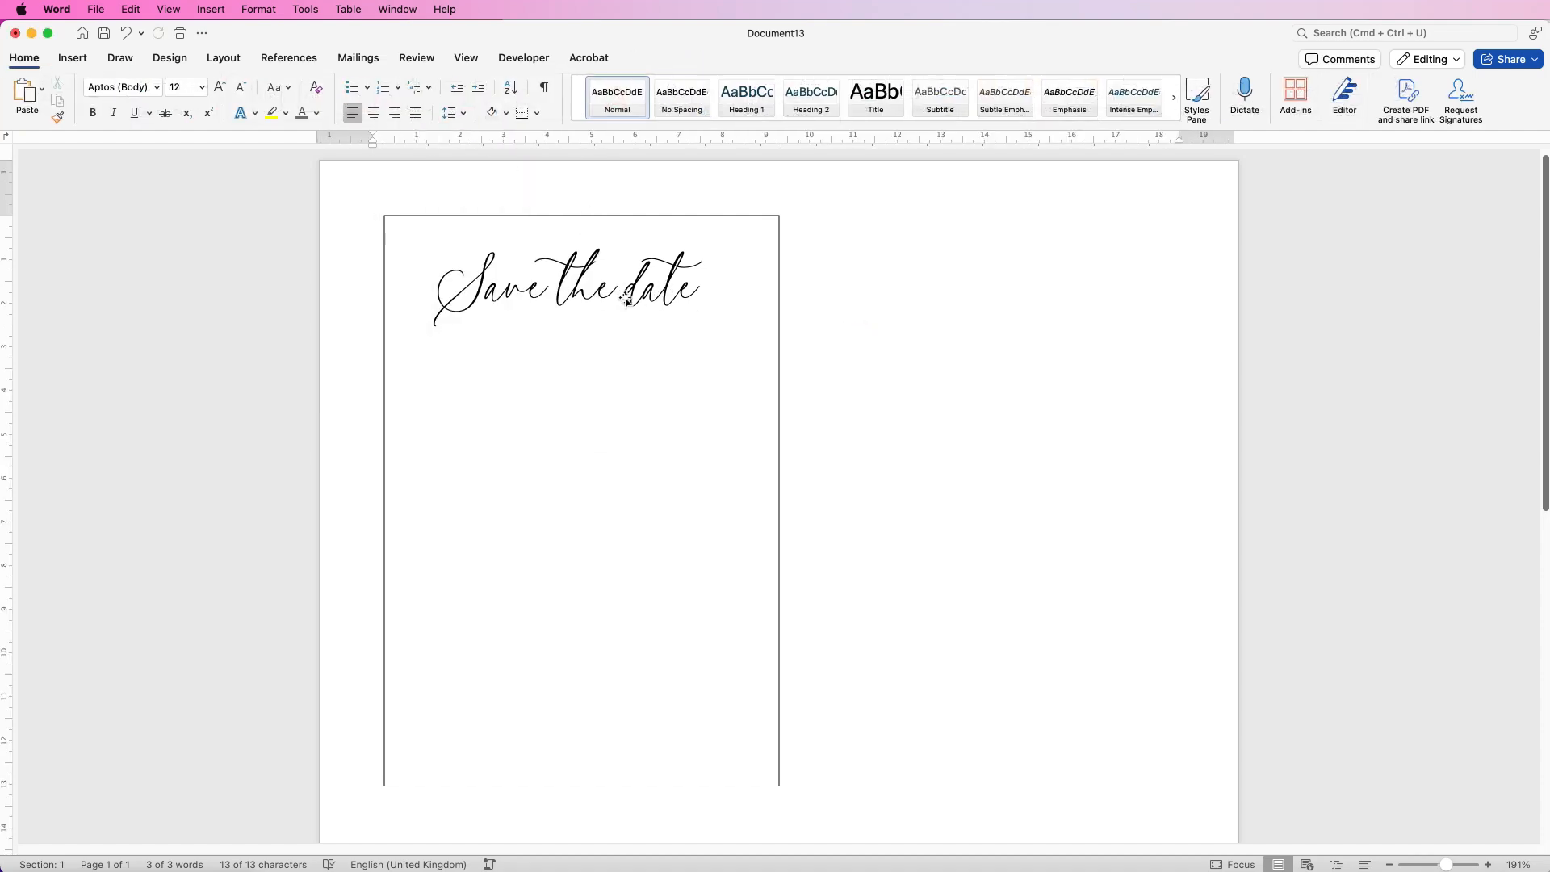
Duplicate the "Save the date" text box into the card's lower part and replace the copy's text with the couple's first names.
click(659, 294)
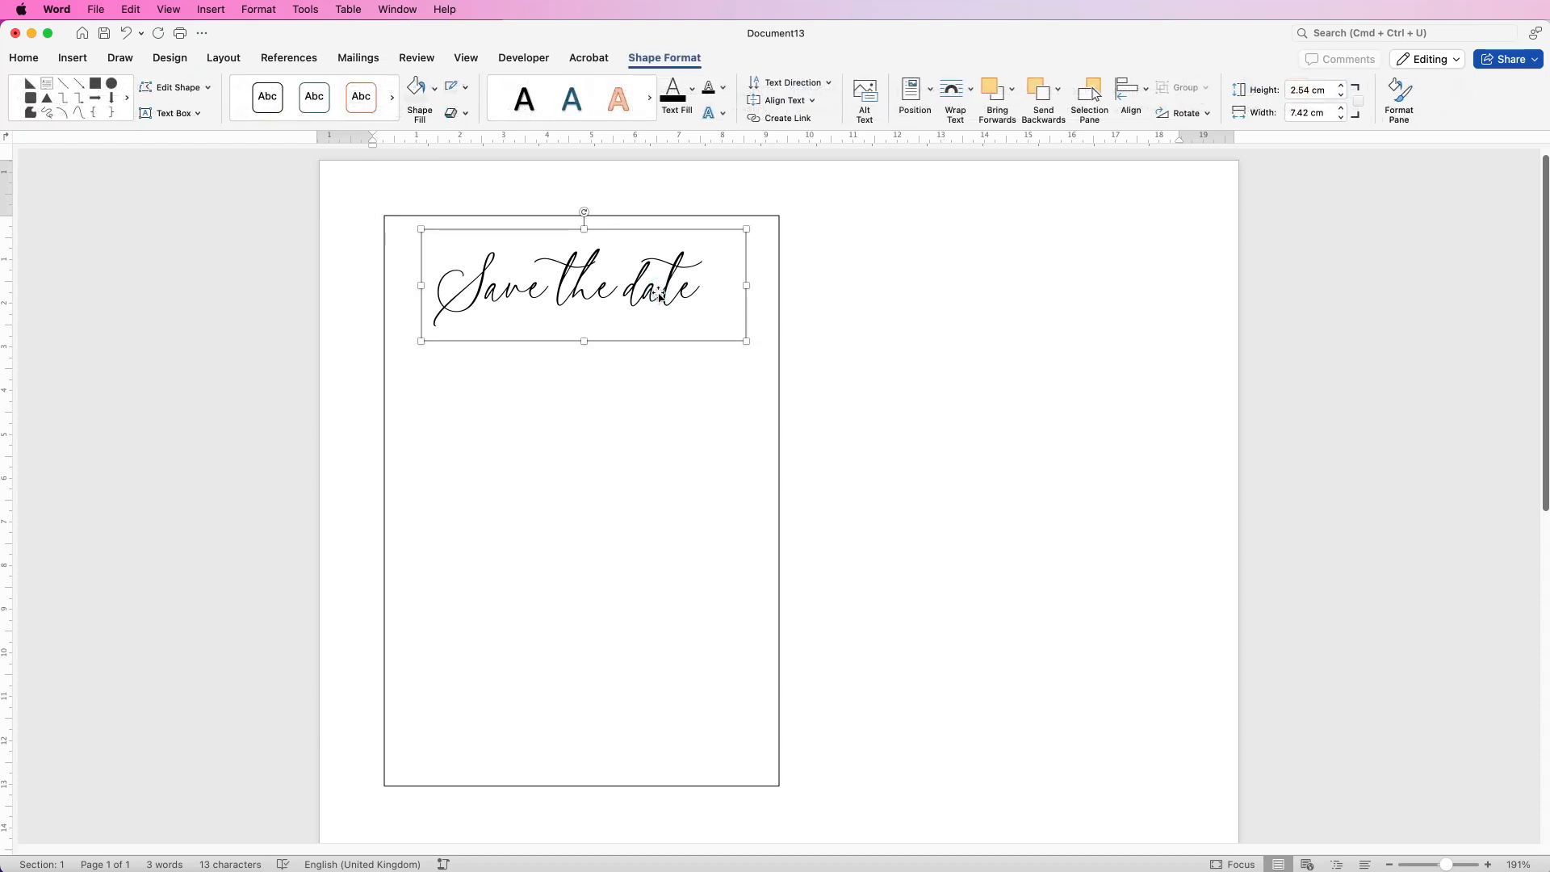
drag(656, 294, 523, 684)
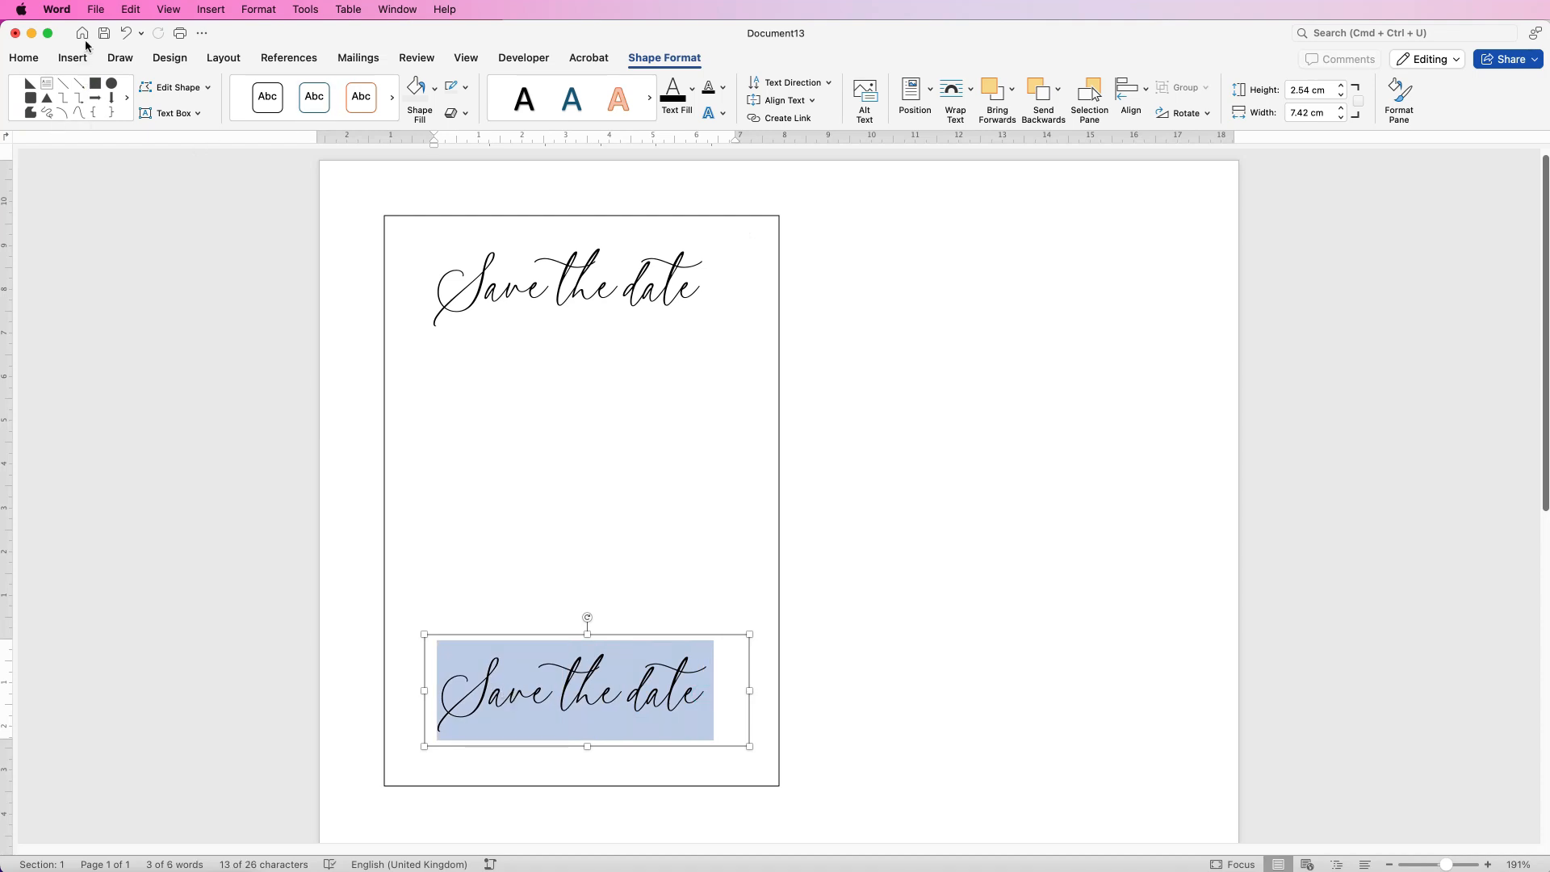
text(Jack & Sarah)
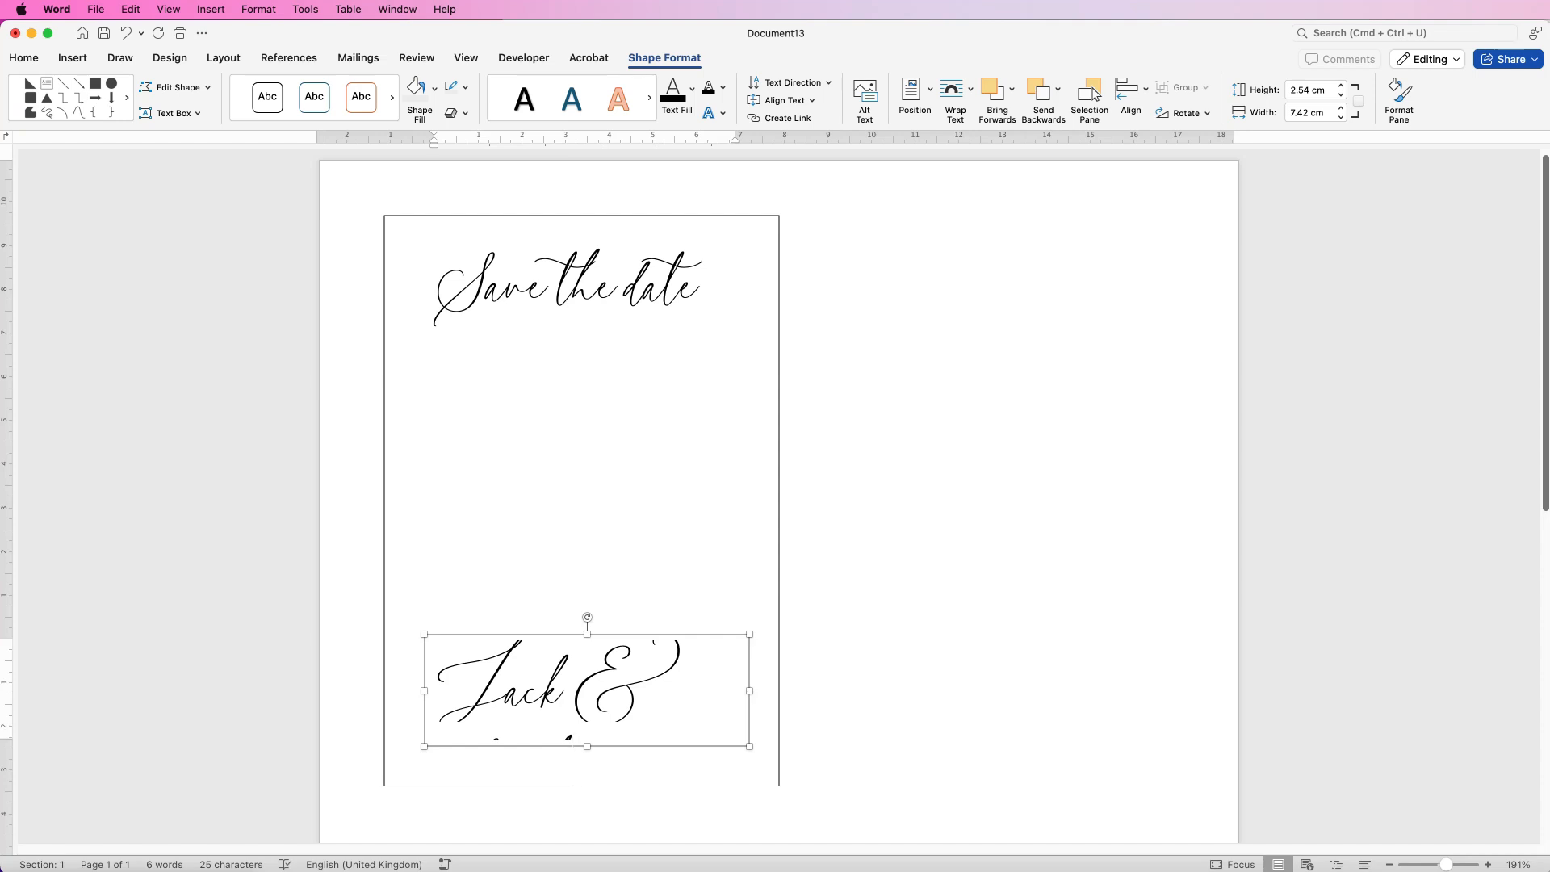
Format the couple's names in Bell MT at size 18.
key(super+a)
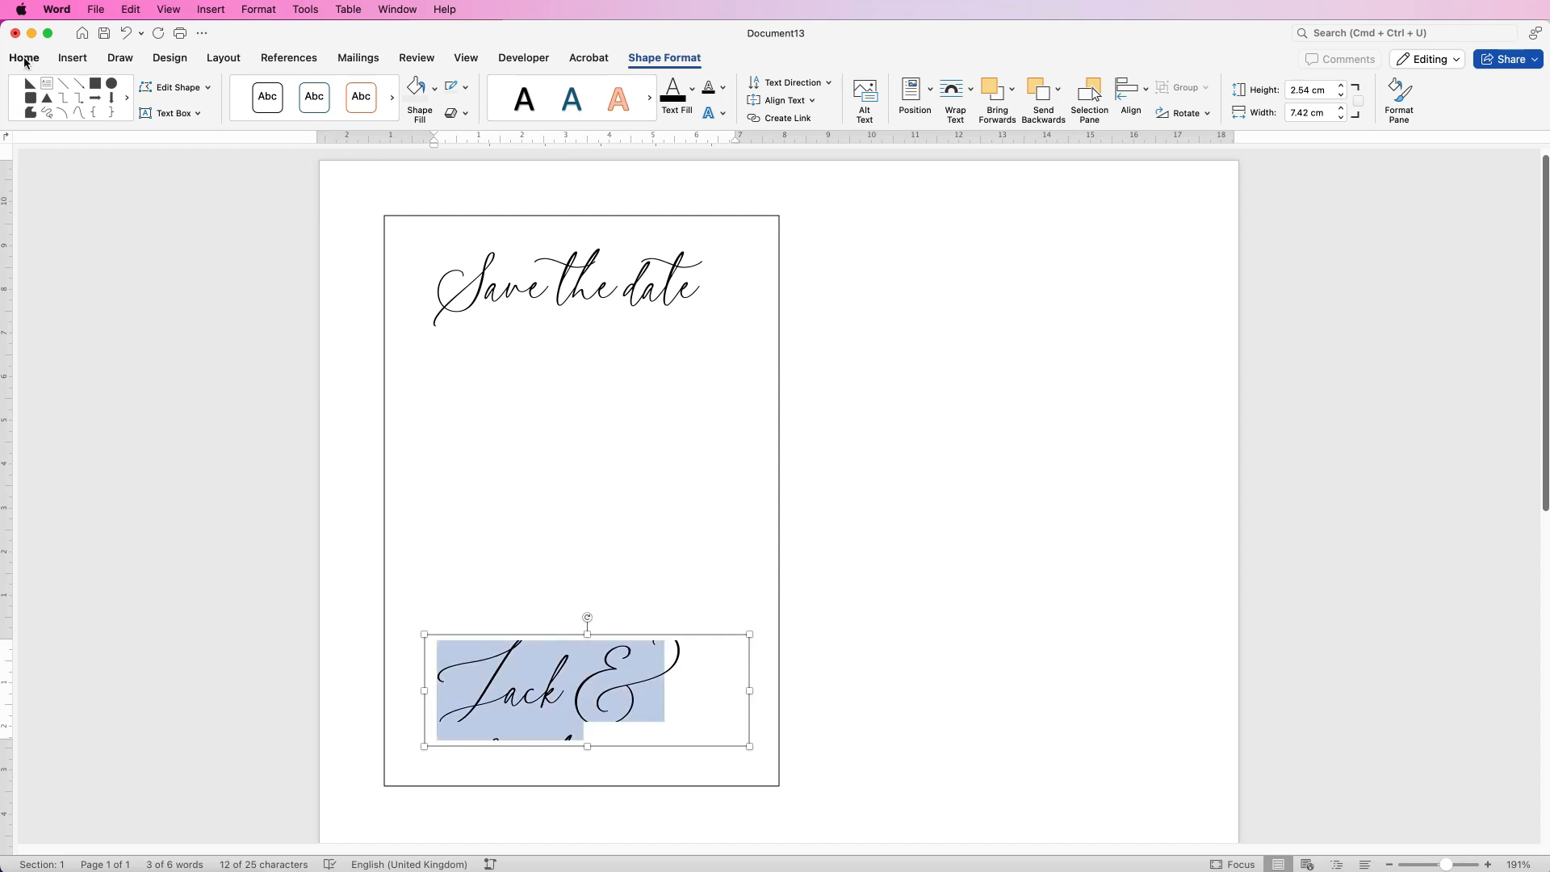
click(25, 61)
click(158, 89)
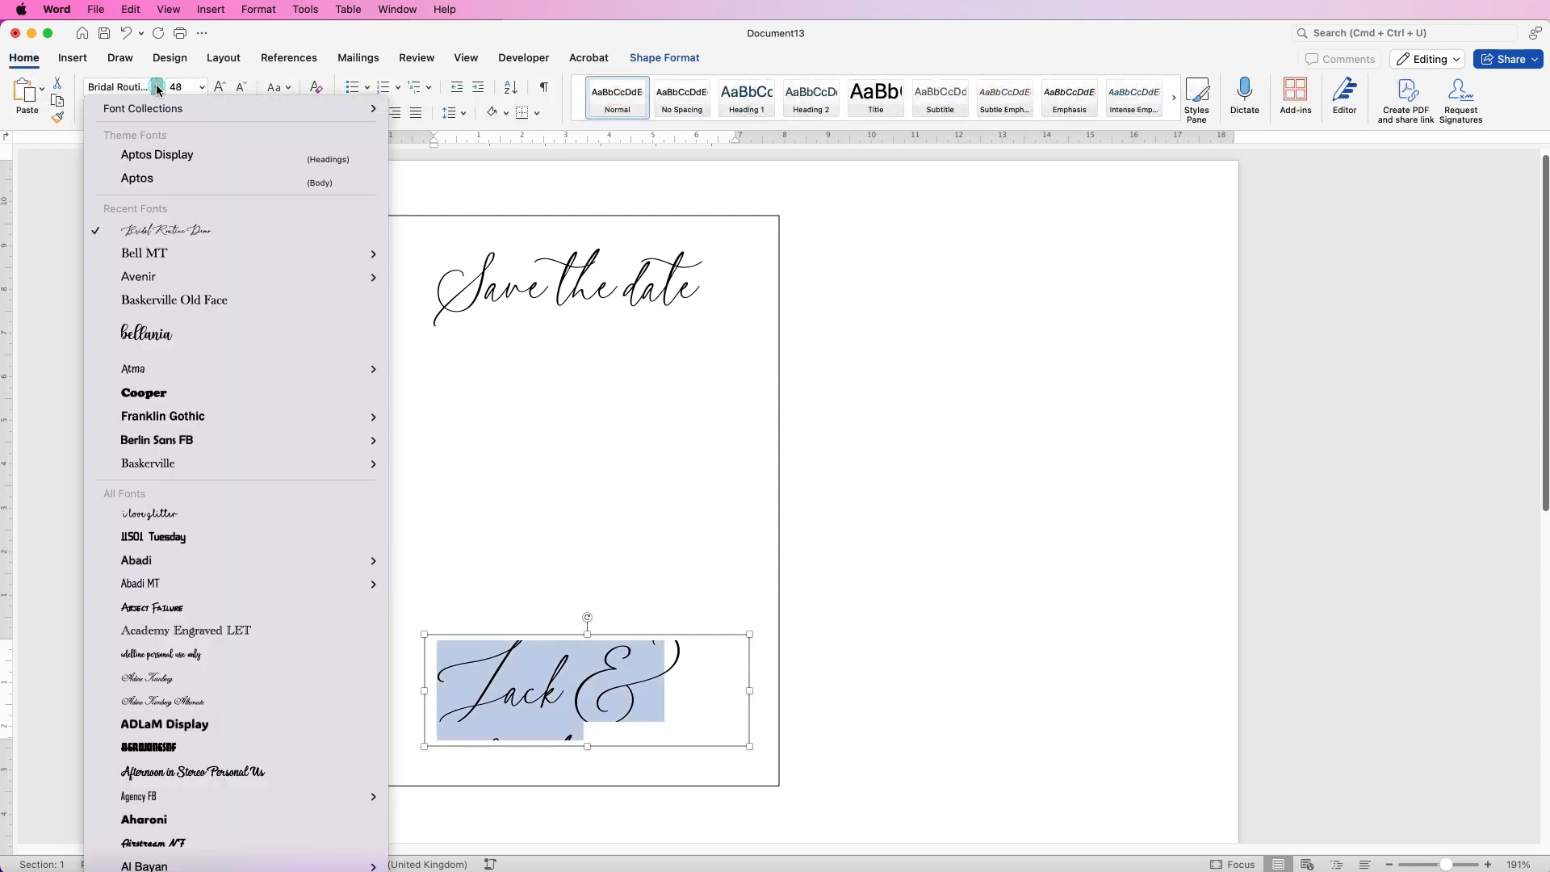
click(145, 253)
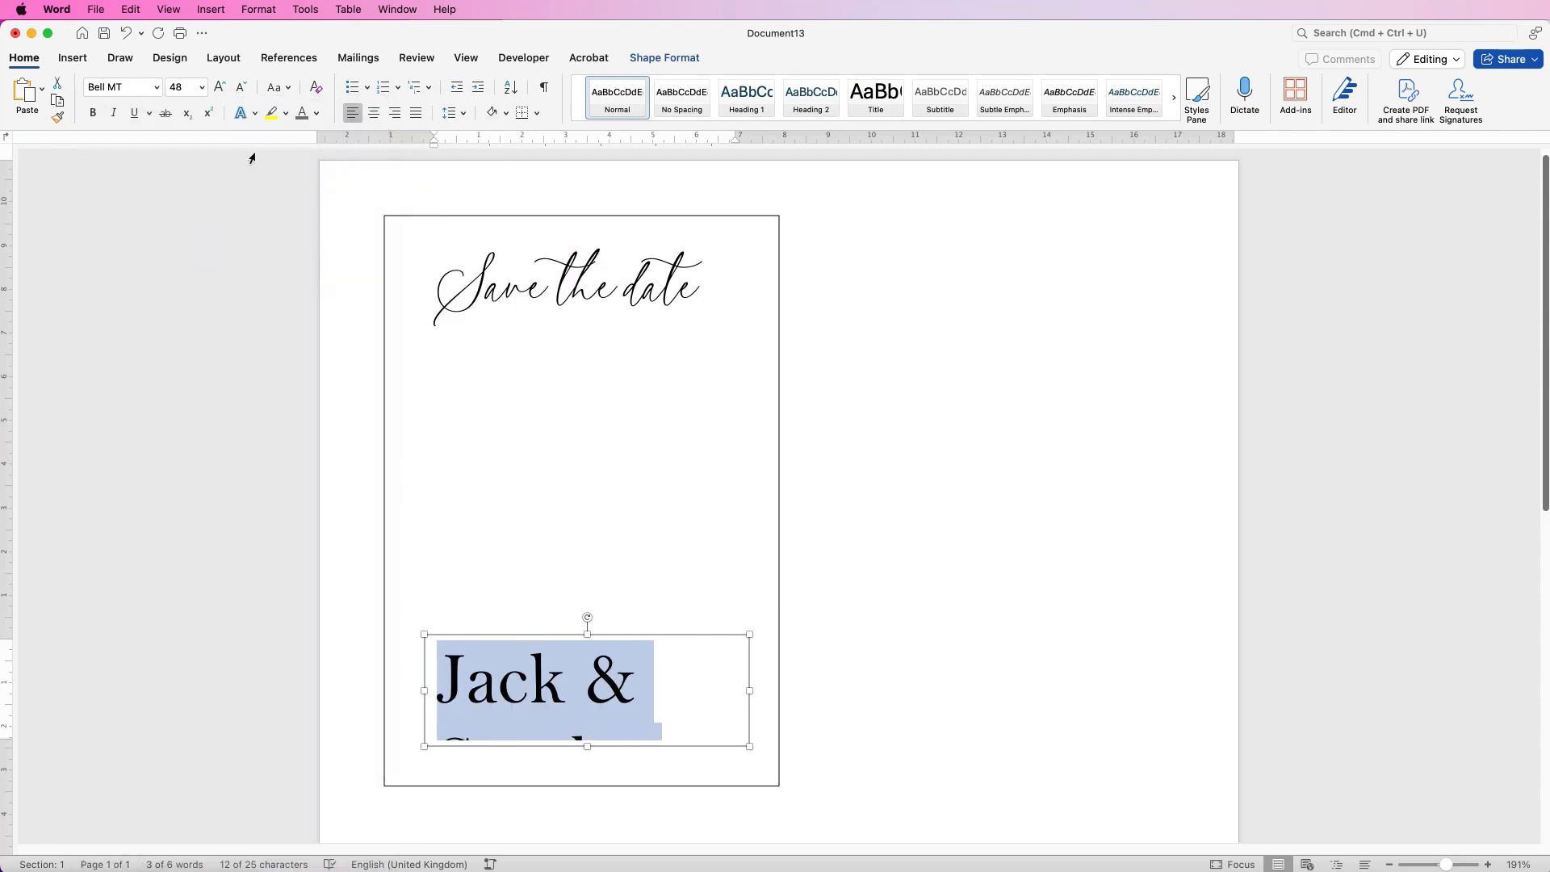
click(182, 86)
key(Return)
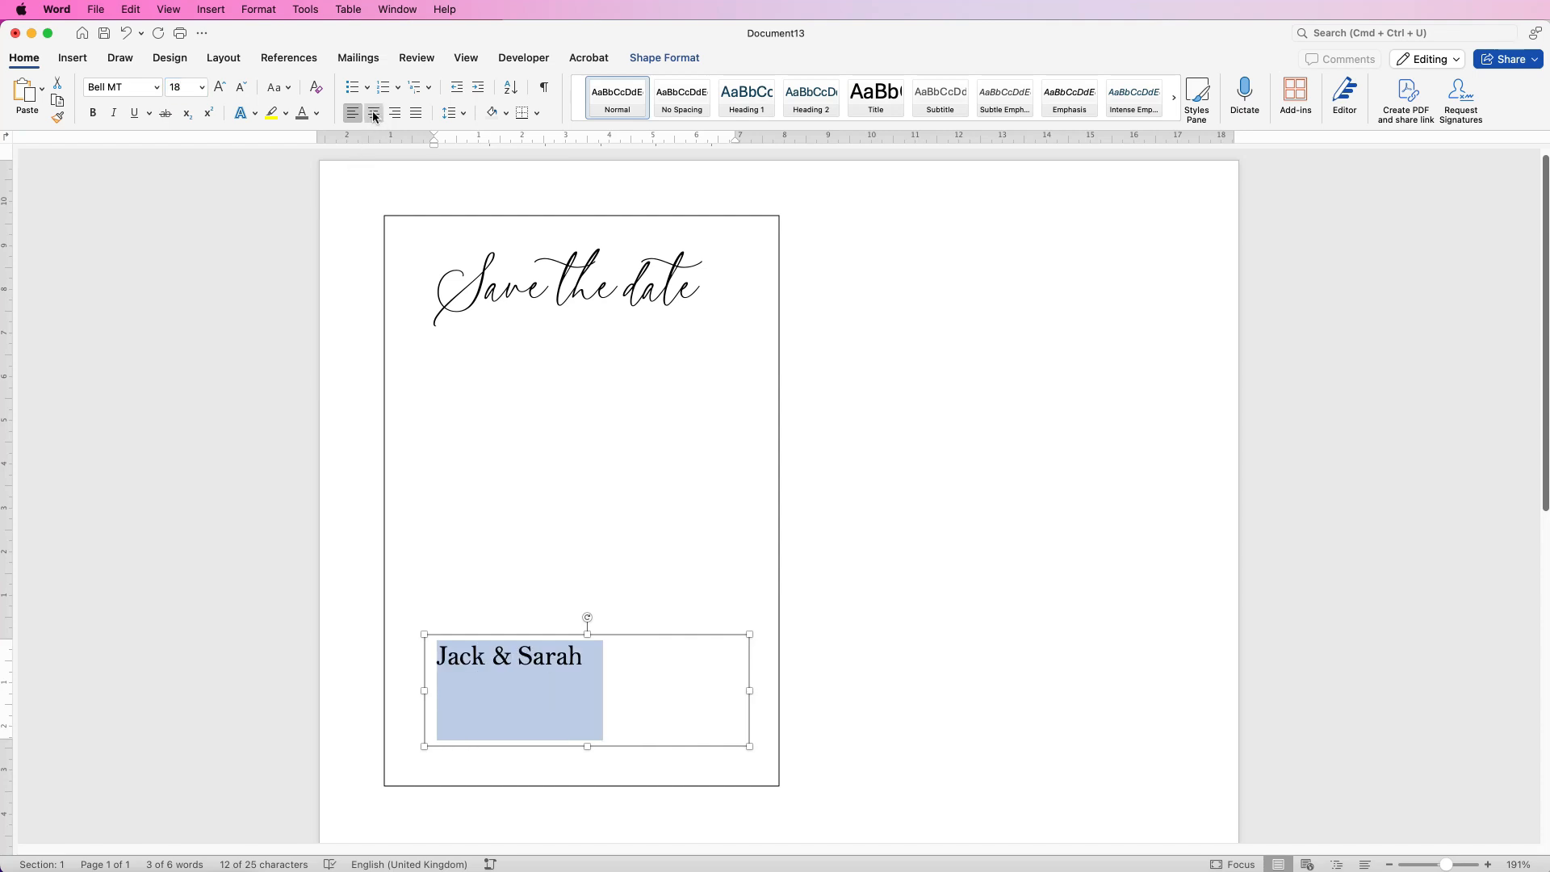
Centre the text in both the couple's names box and the "Save the date" box.
click(374, 114)
click(563, 292)
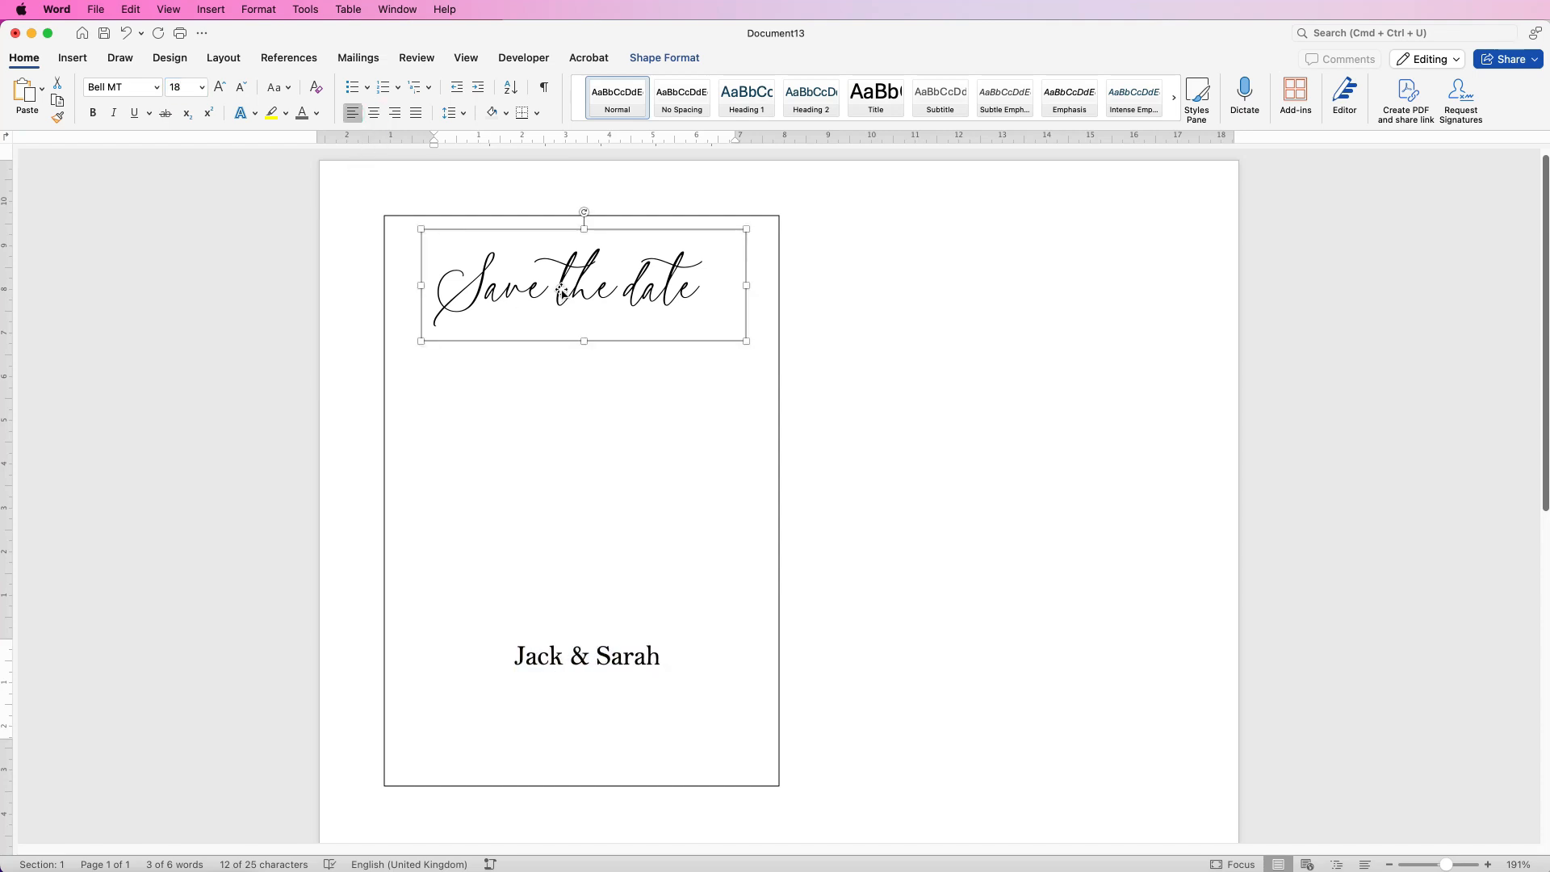
click(374, 114)
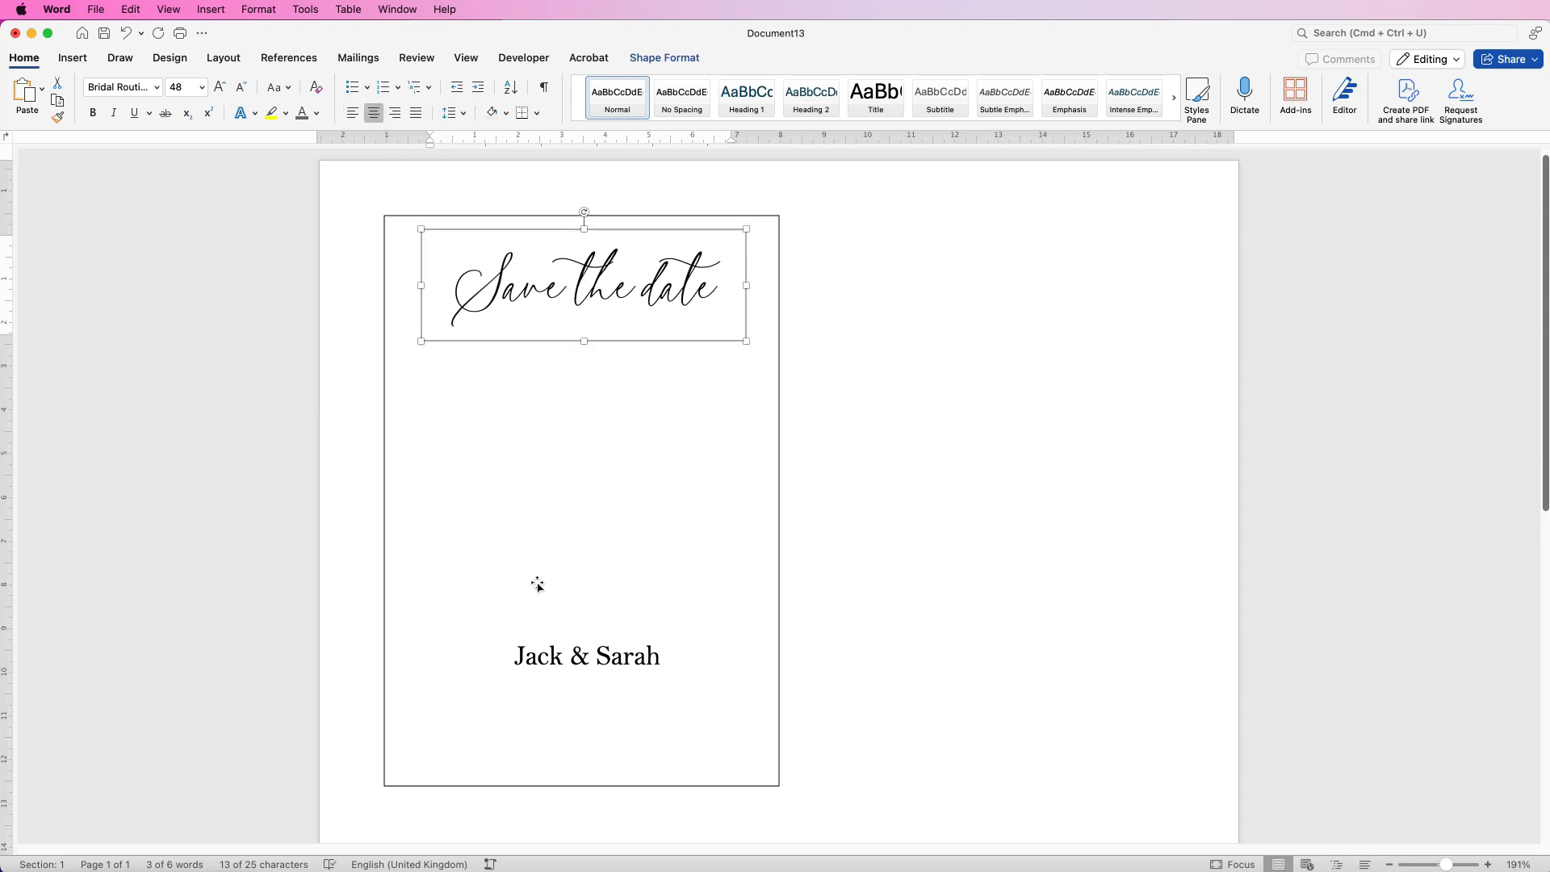
Change the couple's names to uppercase.
click(567, 652)
drag(659, 656, 513, 655)
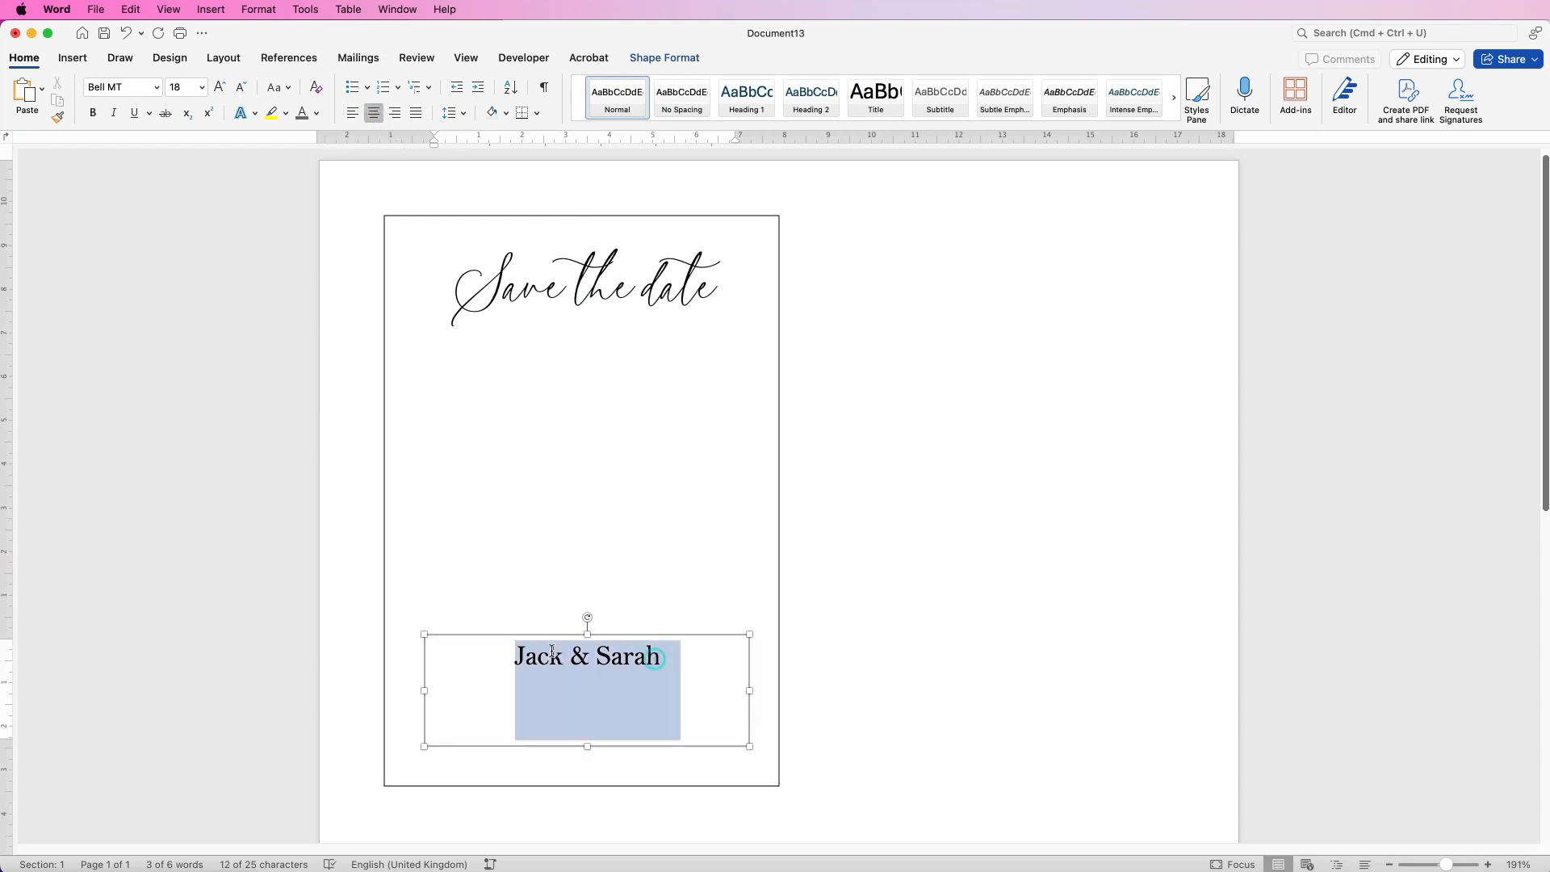
click(289, 89)
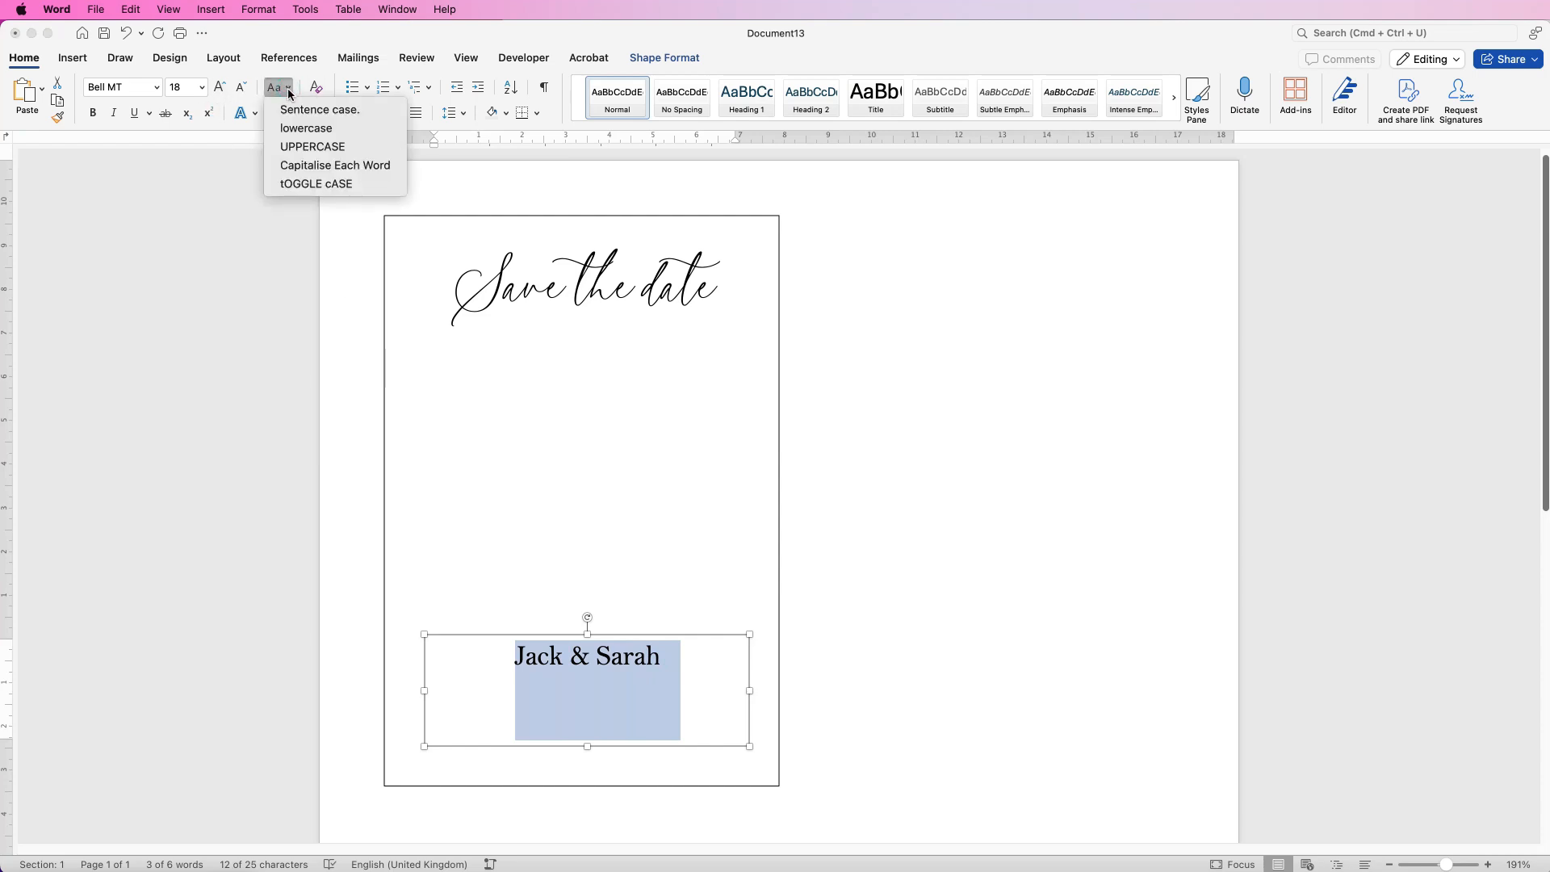
click(312, 147)
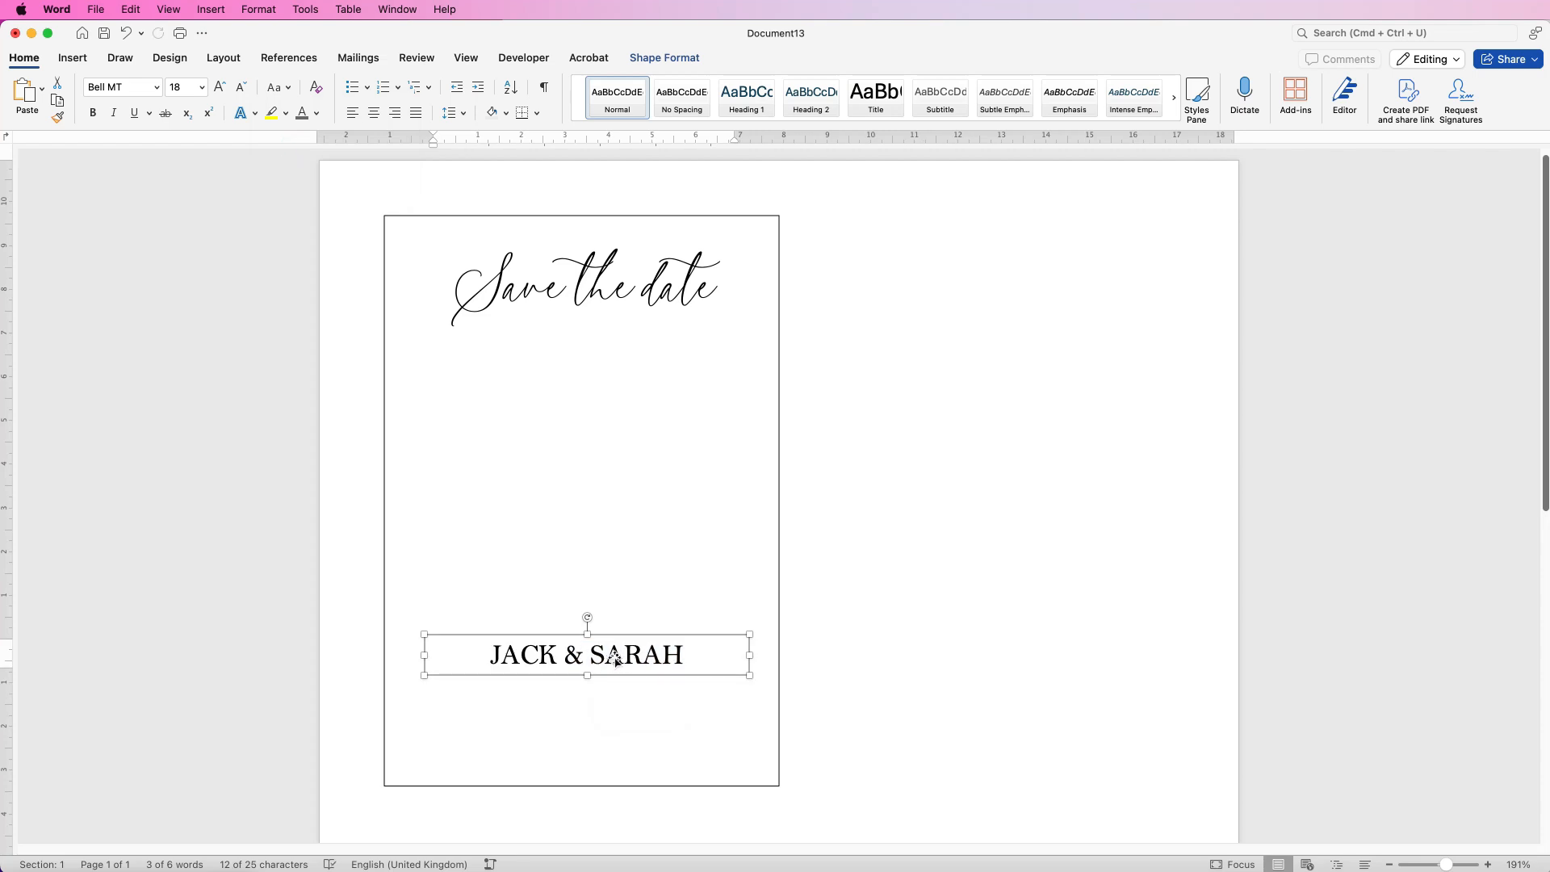
Duplicate the couple's names text box below it and replace the copy's text with "AUGUST 04, 2025 | HAMPTON UK | INVITES TO FOLLOW".
drag(619, 656, 519, 723)
click(654, 727)
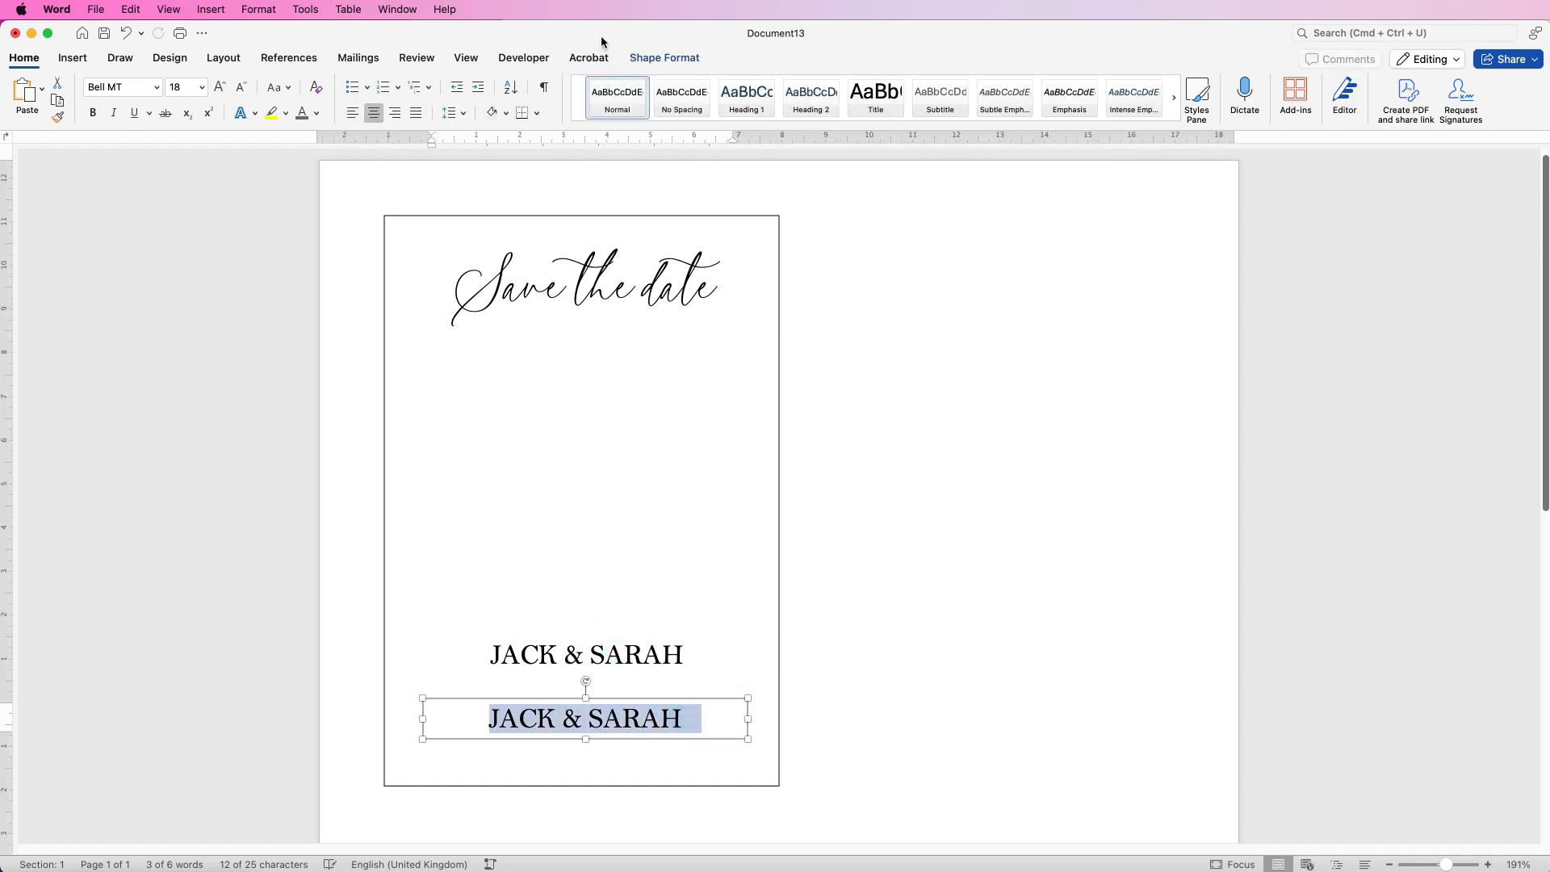
text(AUGUST 04 2025 | HAMPTON UK | INVITES TO FOLLOW)
Widen the date and venue text box and move the couple's names down to sit just above it.
drag(417, 717, 407, 718)
click(505, 712)
drag(614, 715, 612, 716)
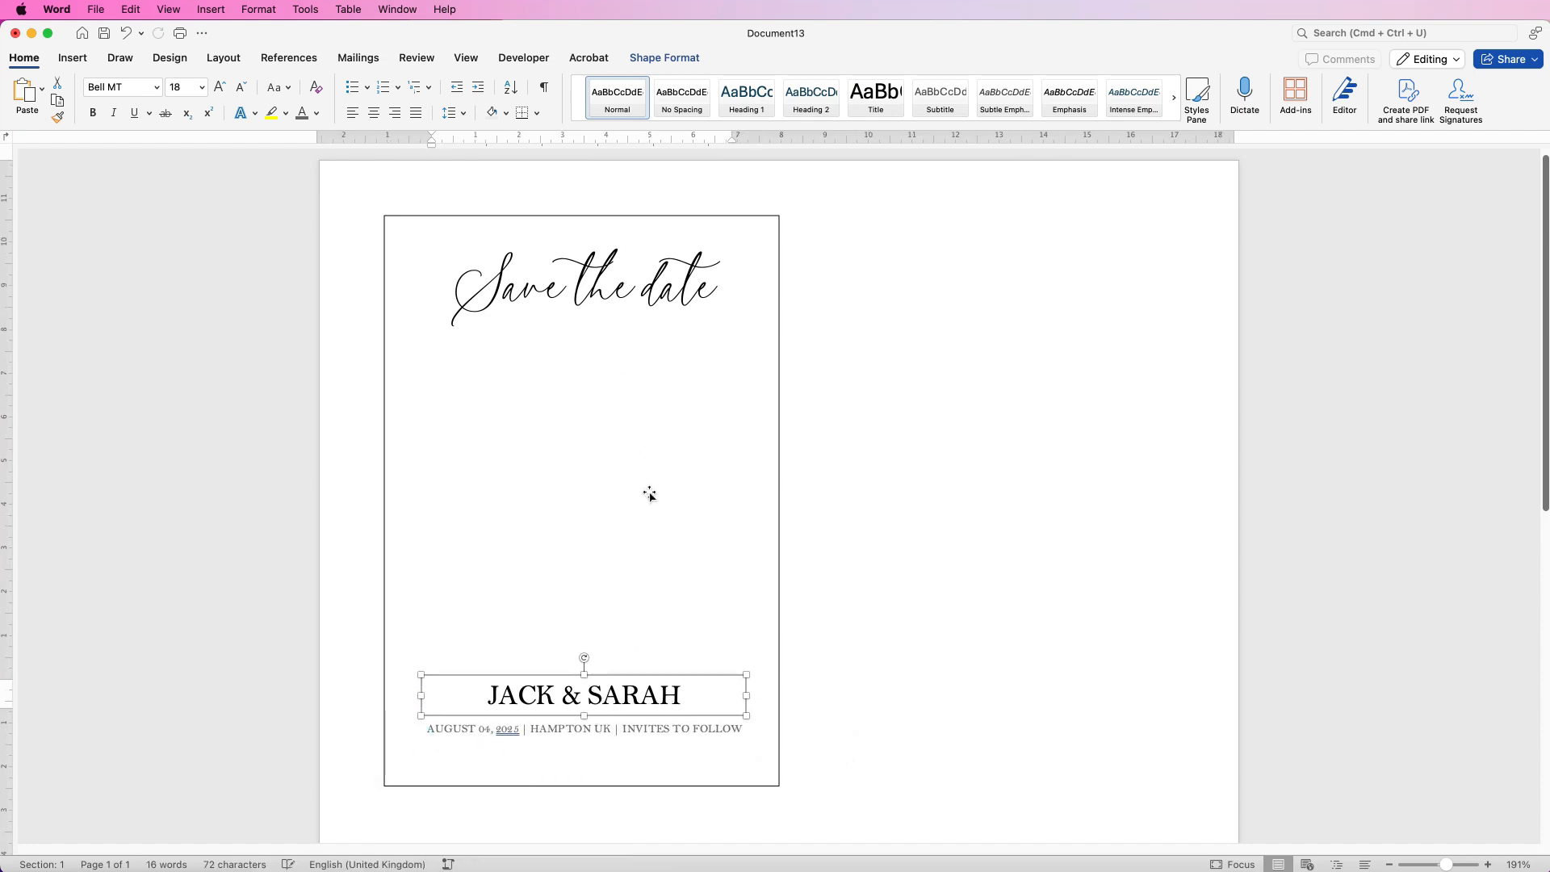
Draw a rectangle about 7.6 cm wide and 4.12 cm high below the "Save the date" heading.
click(598, 370)
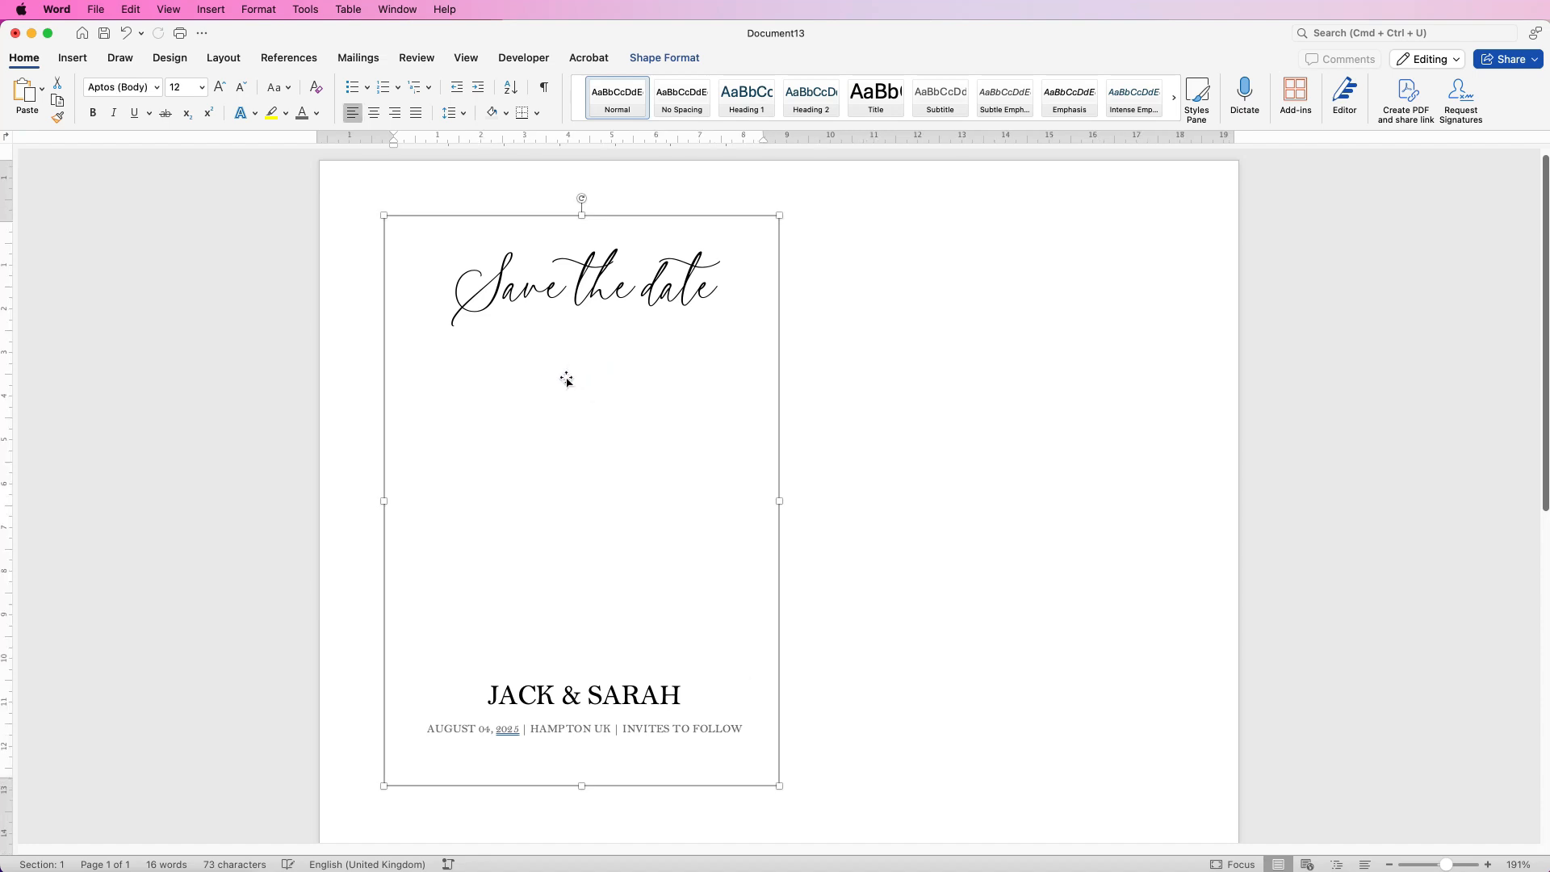
click(75, 58)
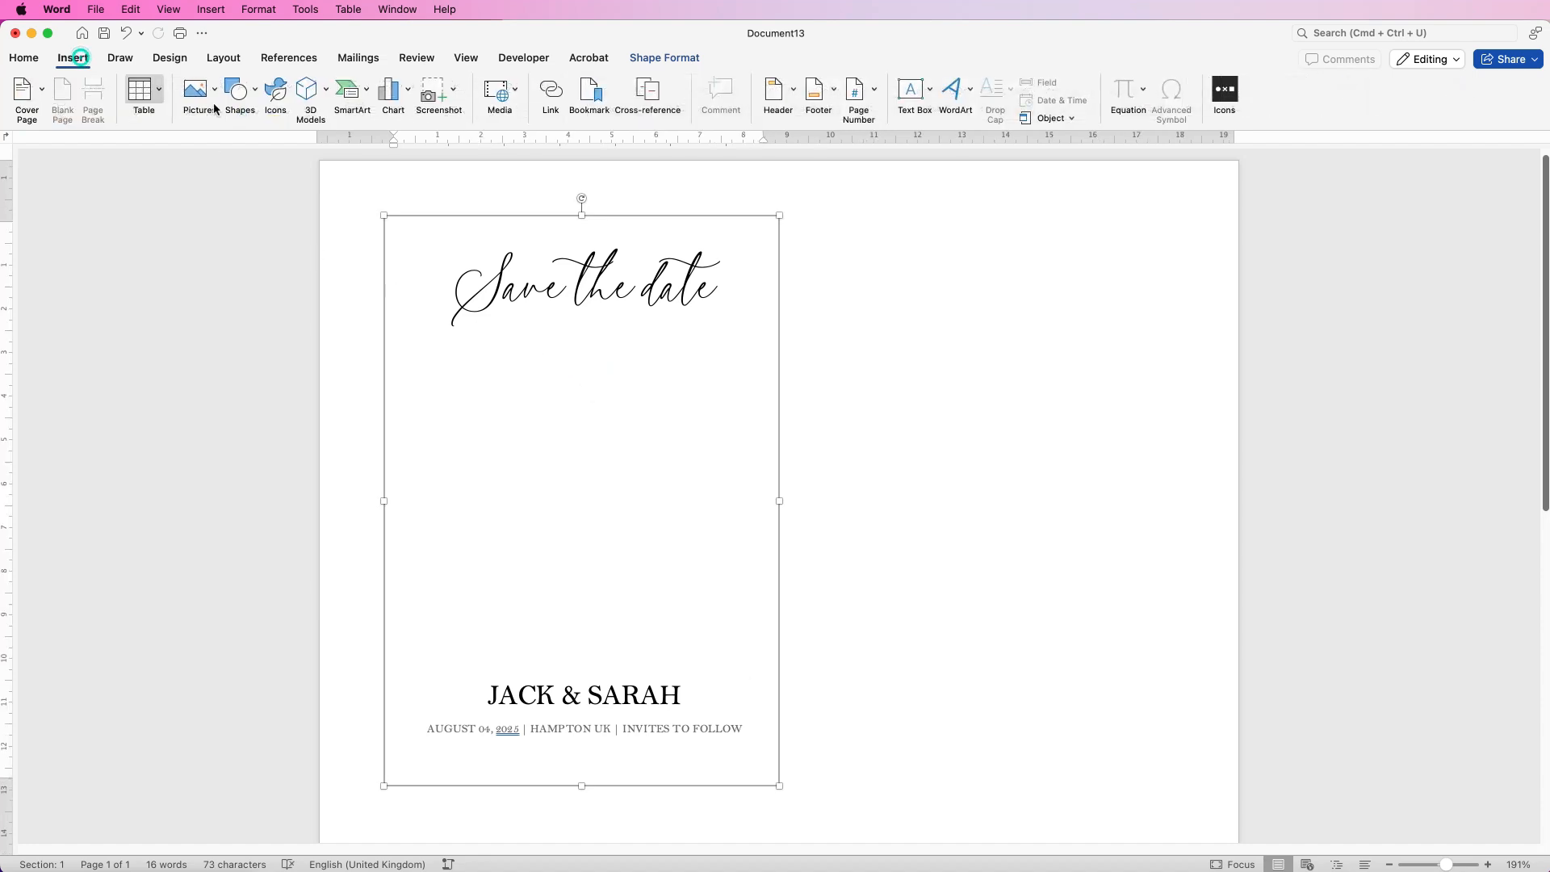
click(255, 96)
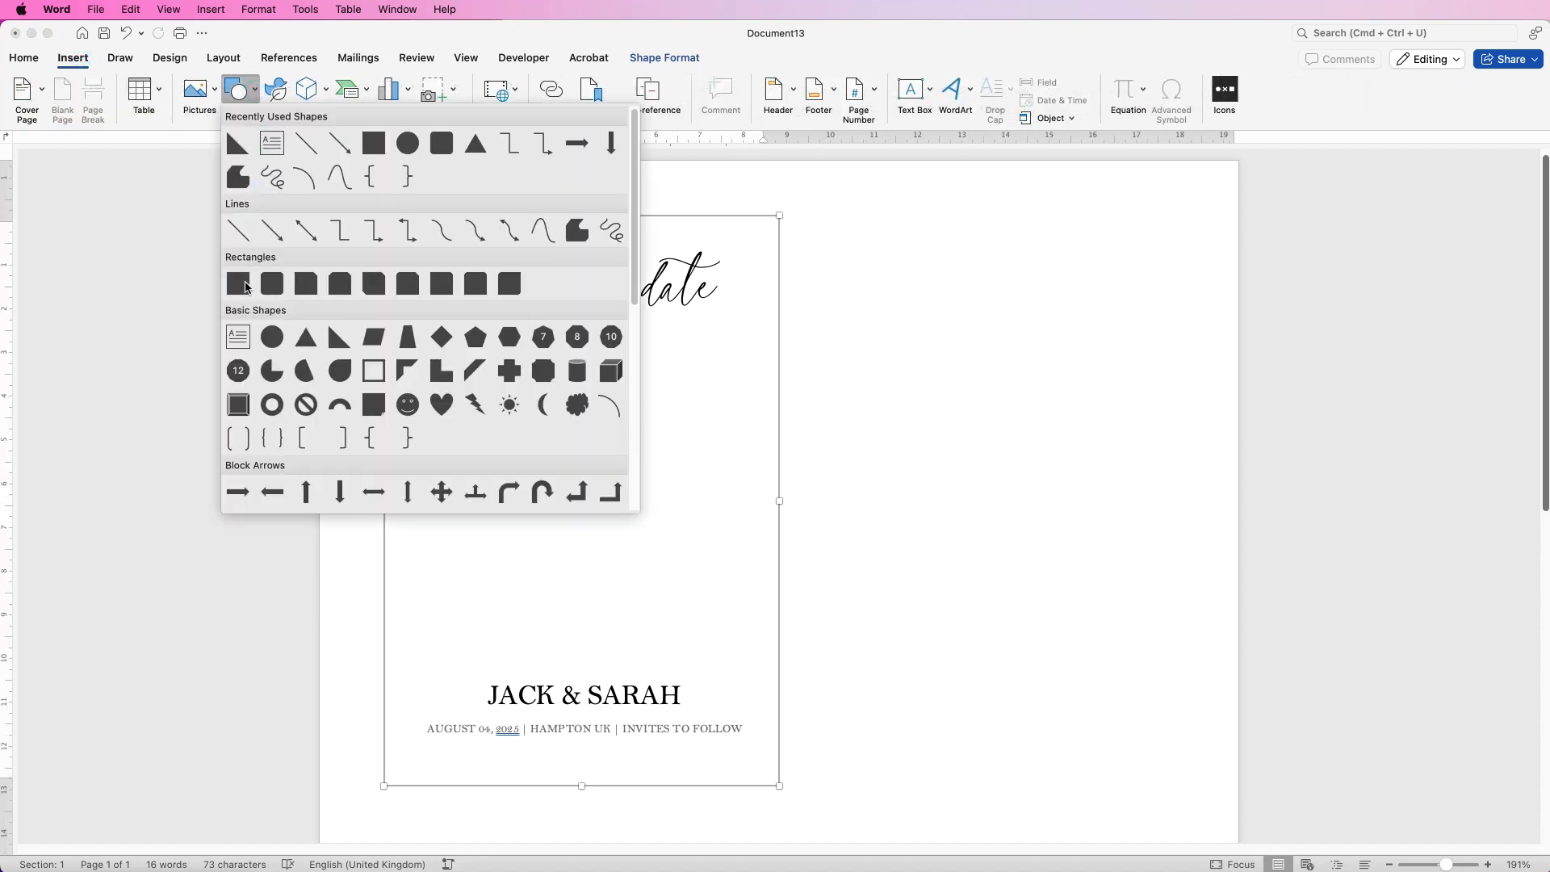
click(240, 284)
drag(412, 353, 744, 517)
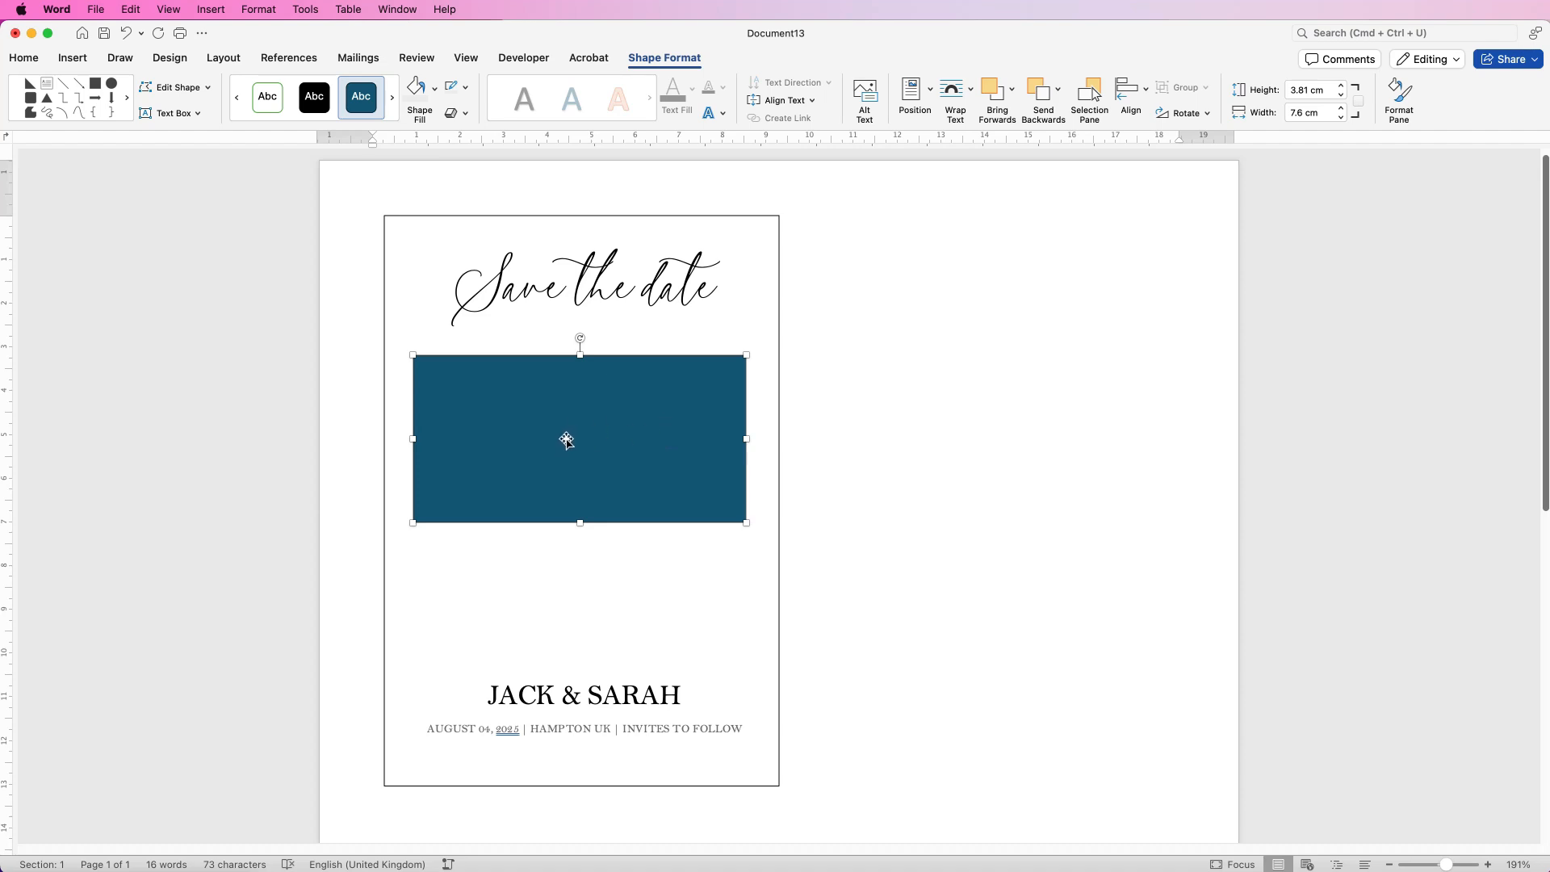
mouse_move(580, 523)
mouse_down()
mouse_move(579, 558)
mouse_move(580, 497)
mouse_move(580, 536)
mouse_up()
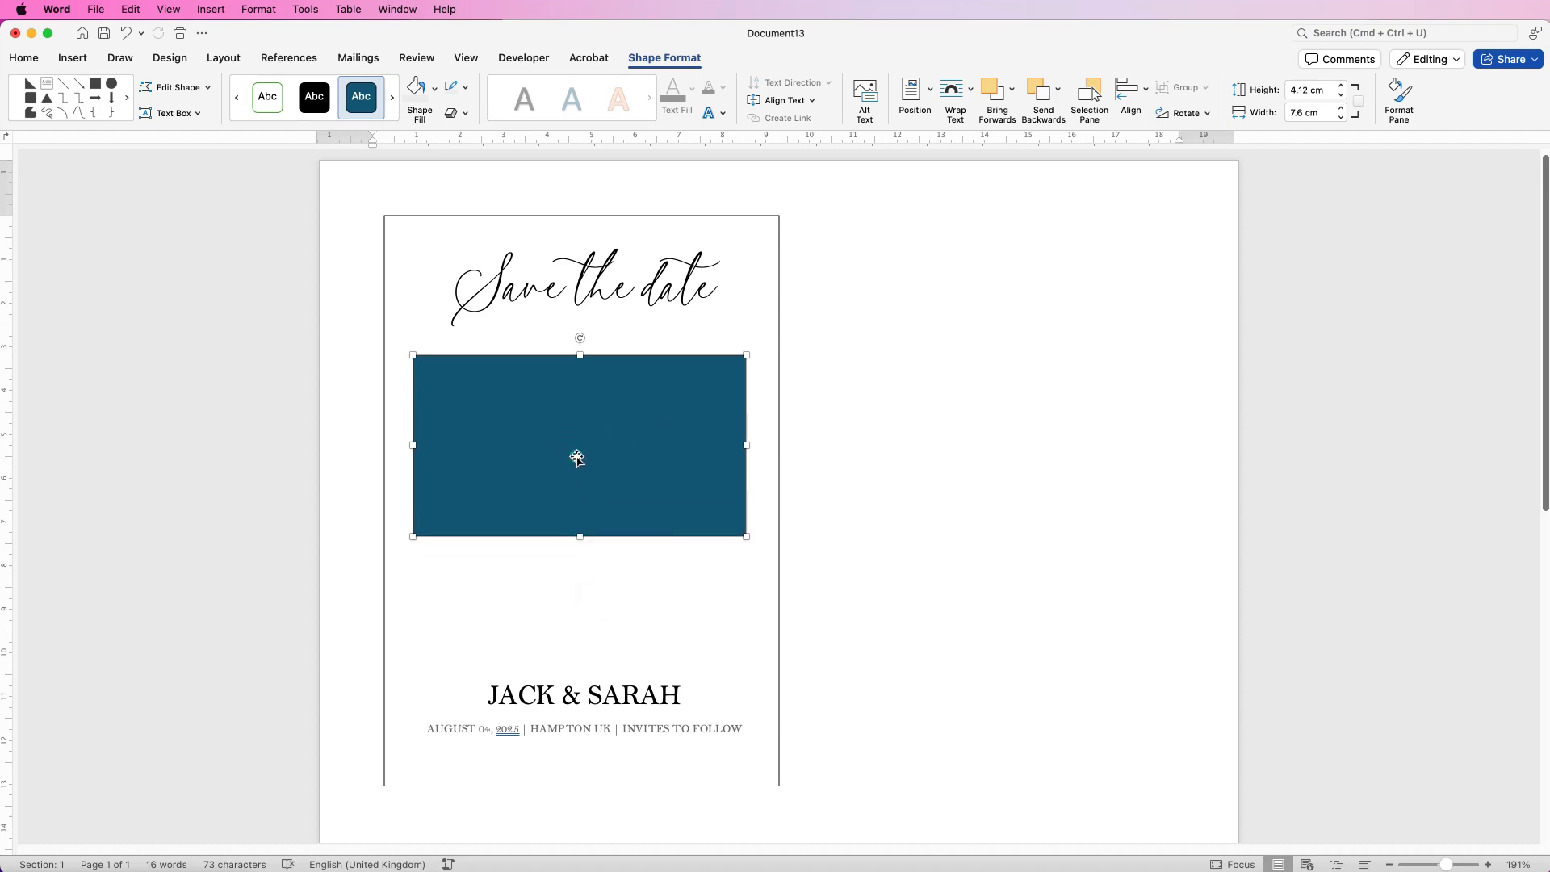
Duplicate the rectangle directly below it and shrink the copy to about 4.02 cm wide and 1.59 cm high.
drag(575, 460, 579, 587)
click(607, 564)
drag(579, 482, 574, 549)
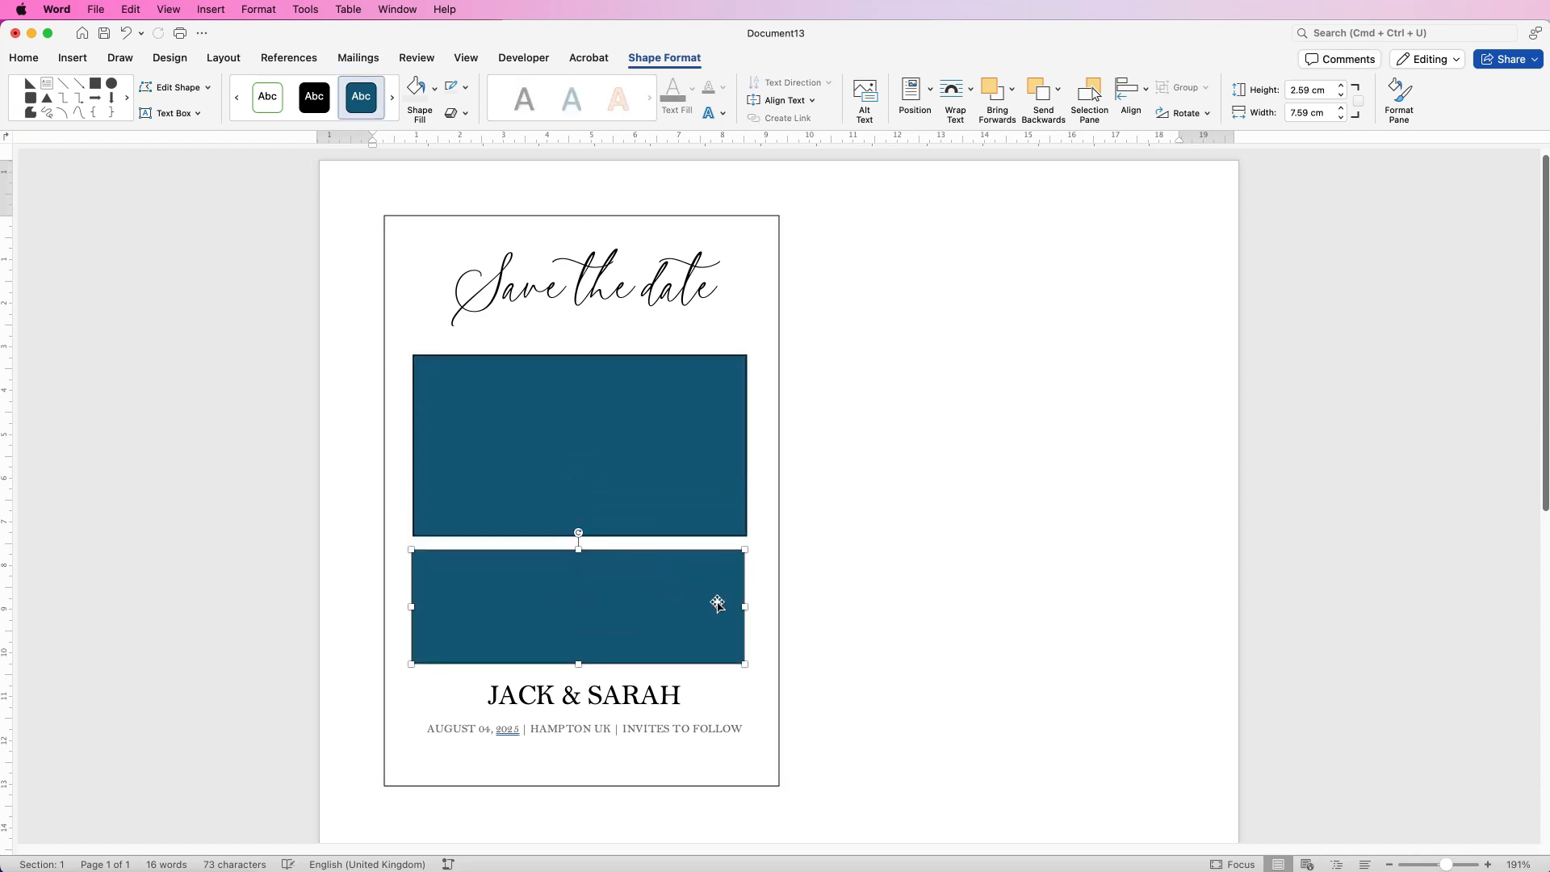
drag(740, 604, 508, 492)
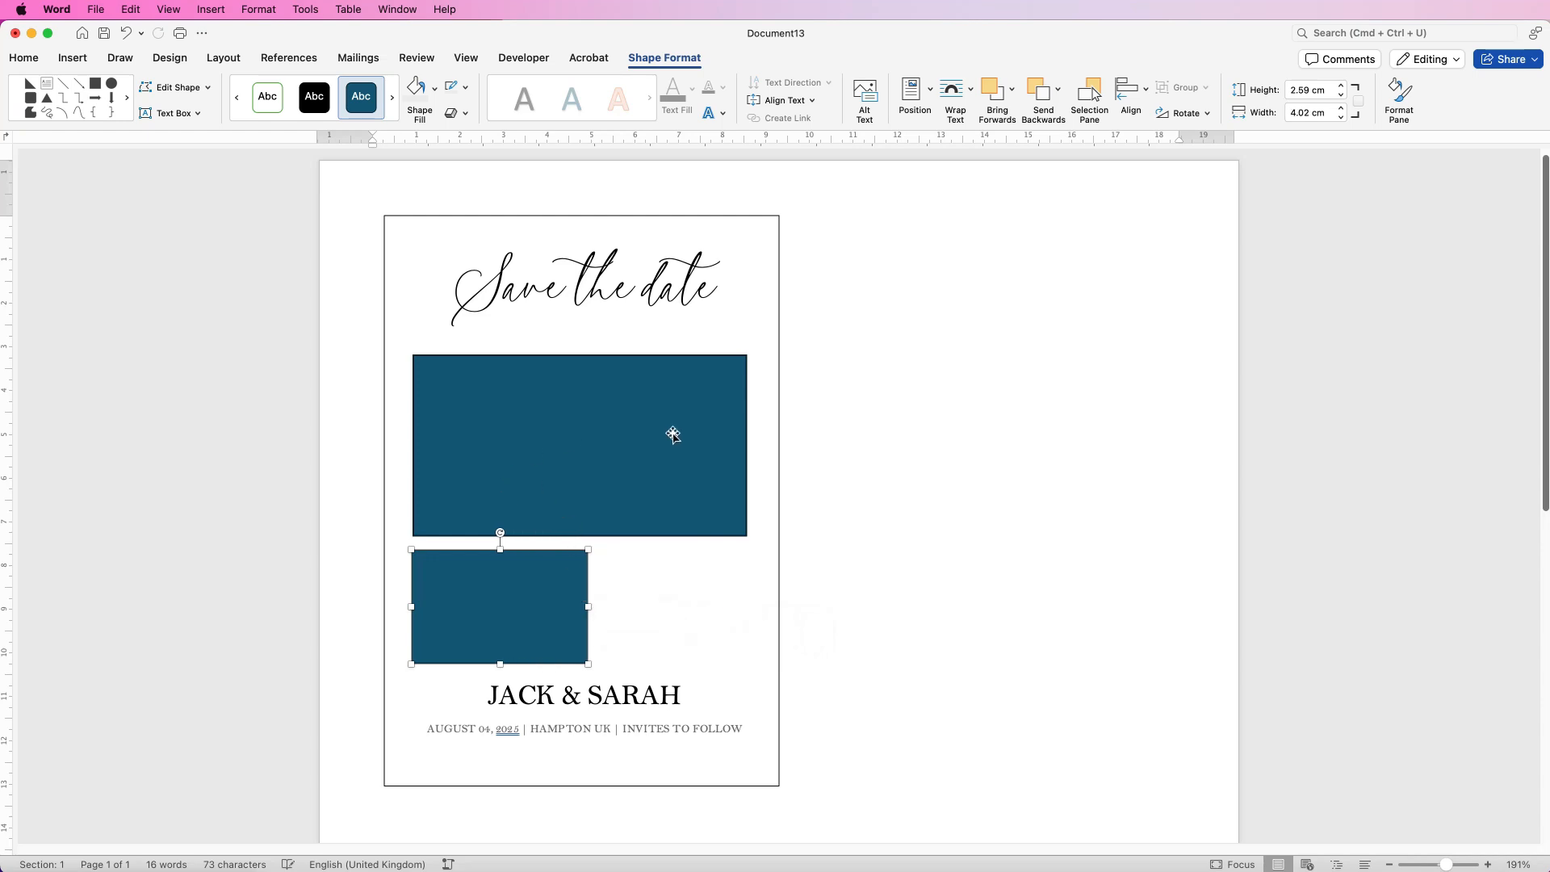
drag(498, 662, 679, 588)
Place a copy of the small rectangle beside it, narrowed to about 3.4 cm and flush with the large rectangle's right edge.
shift+click(685, 588)
click(664, 647)
click(699, 586)
drag(761, 582, 746, 583)
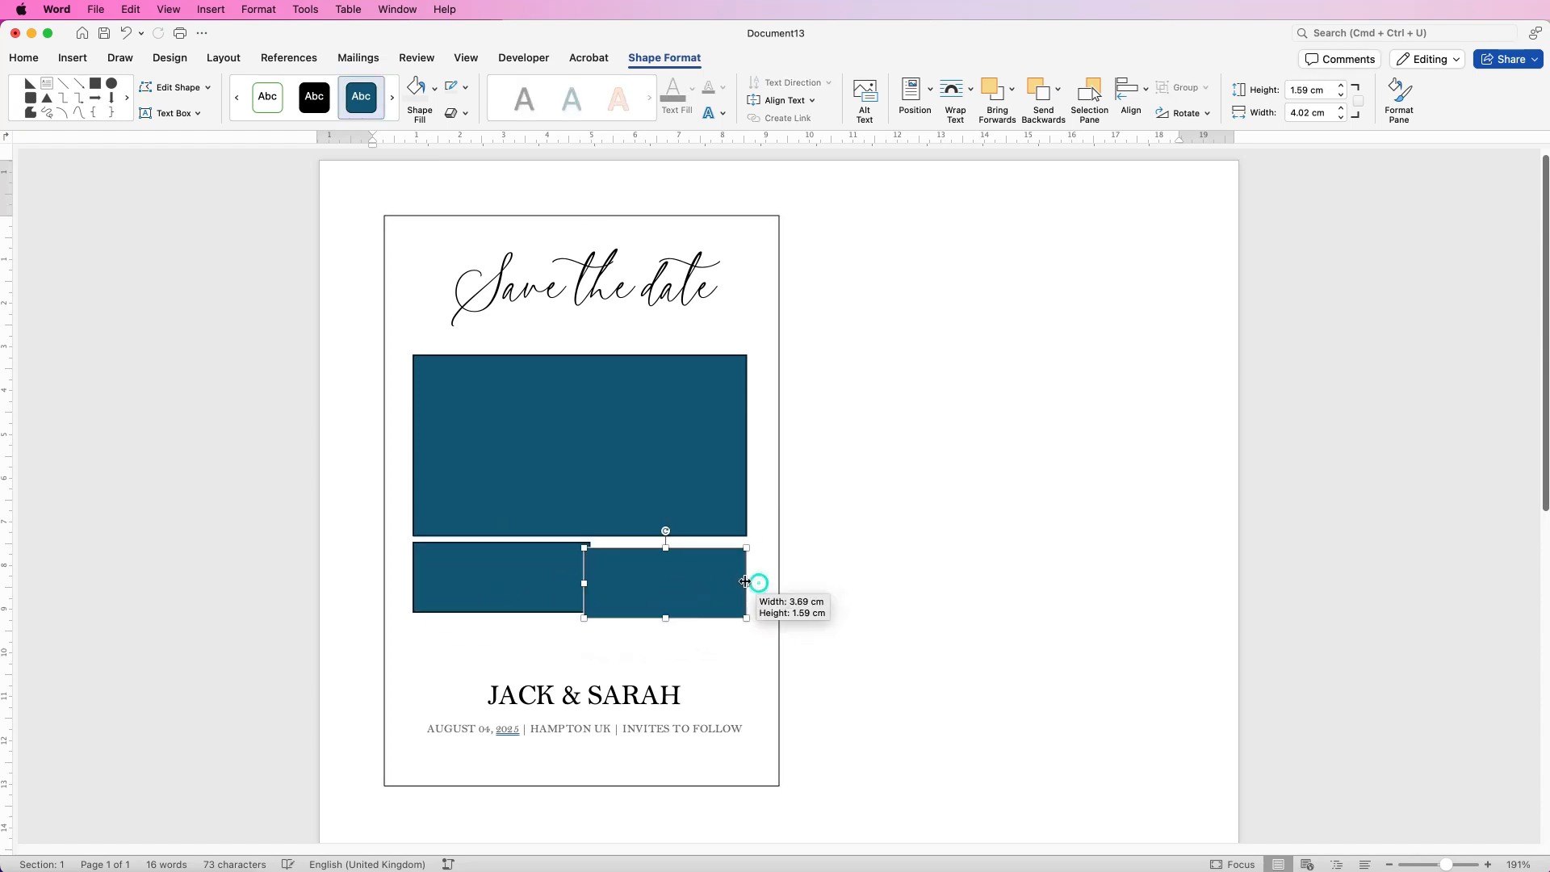
drag(585, 583, 658, 577)
click(634, 643)
click(640, 576)
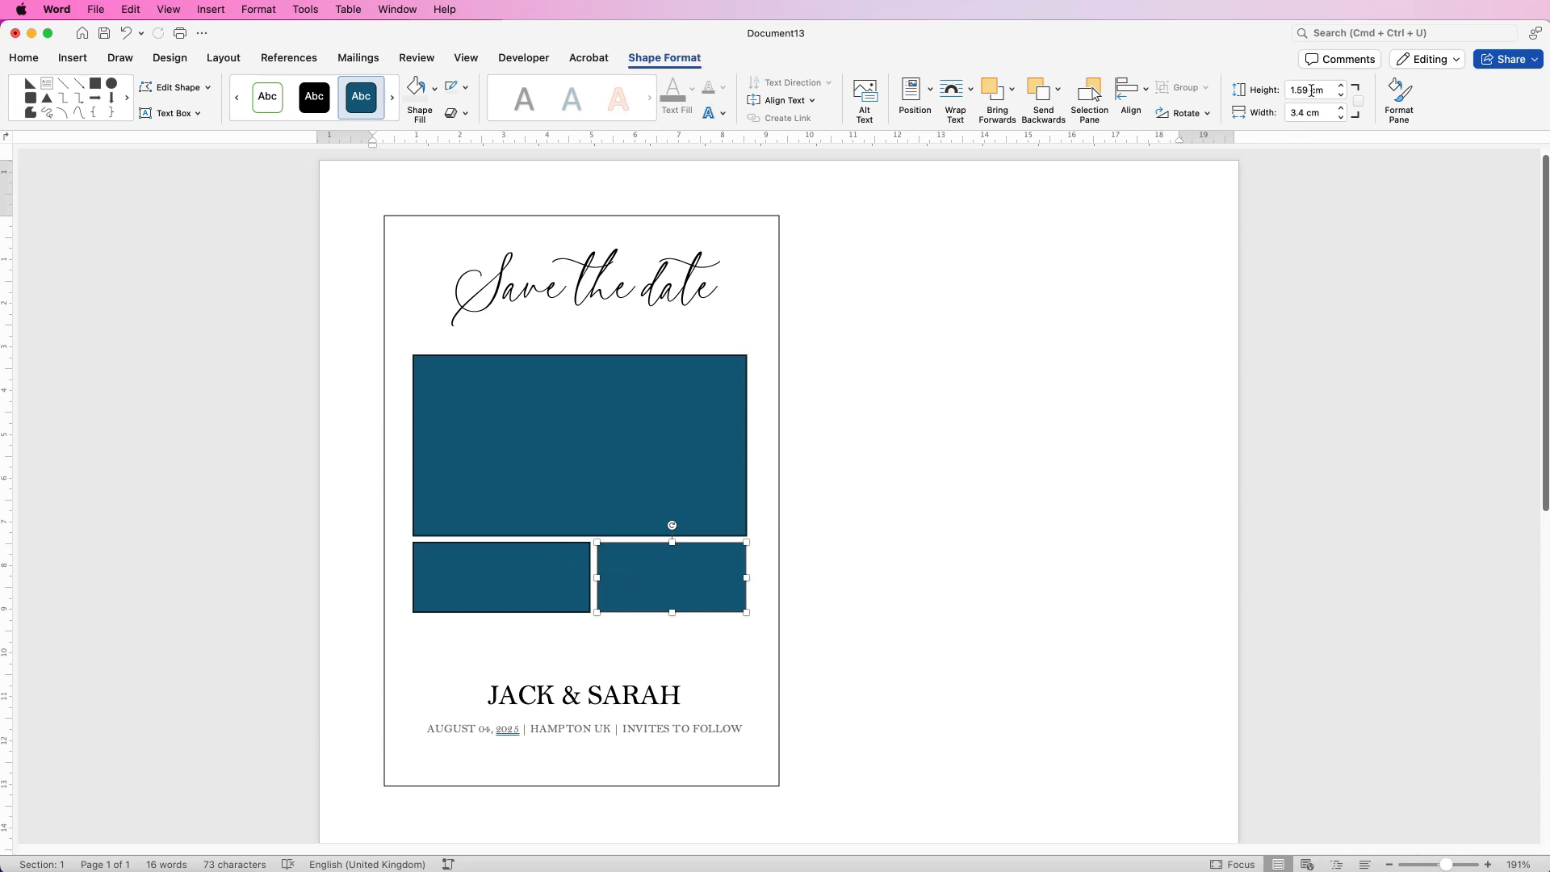
Remove the outlines from all three rectangles and group them.
click(534, 576)
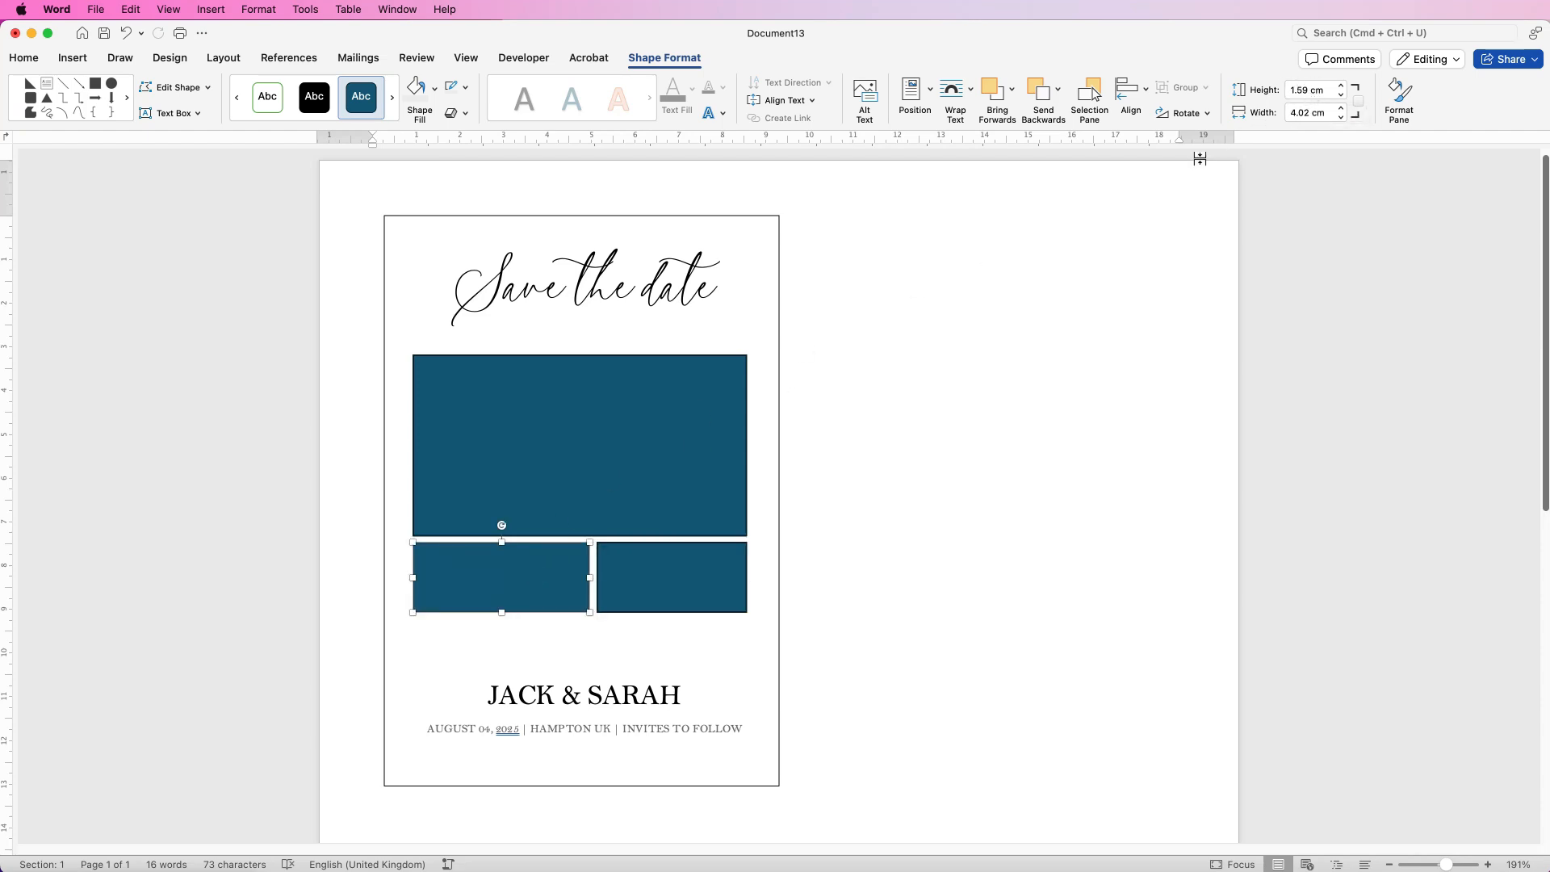
shift+click(641, 571)
shift+click(651, 492)
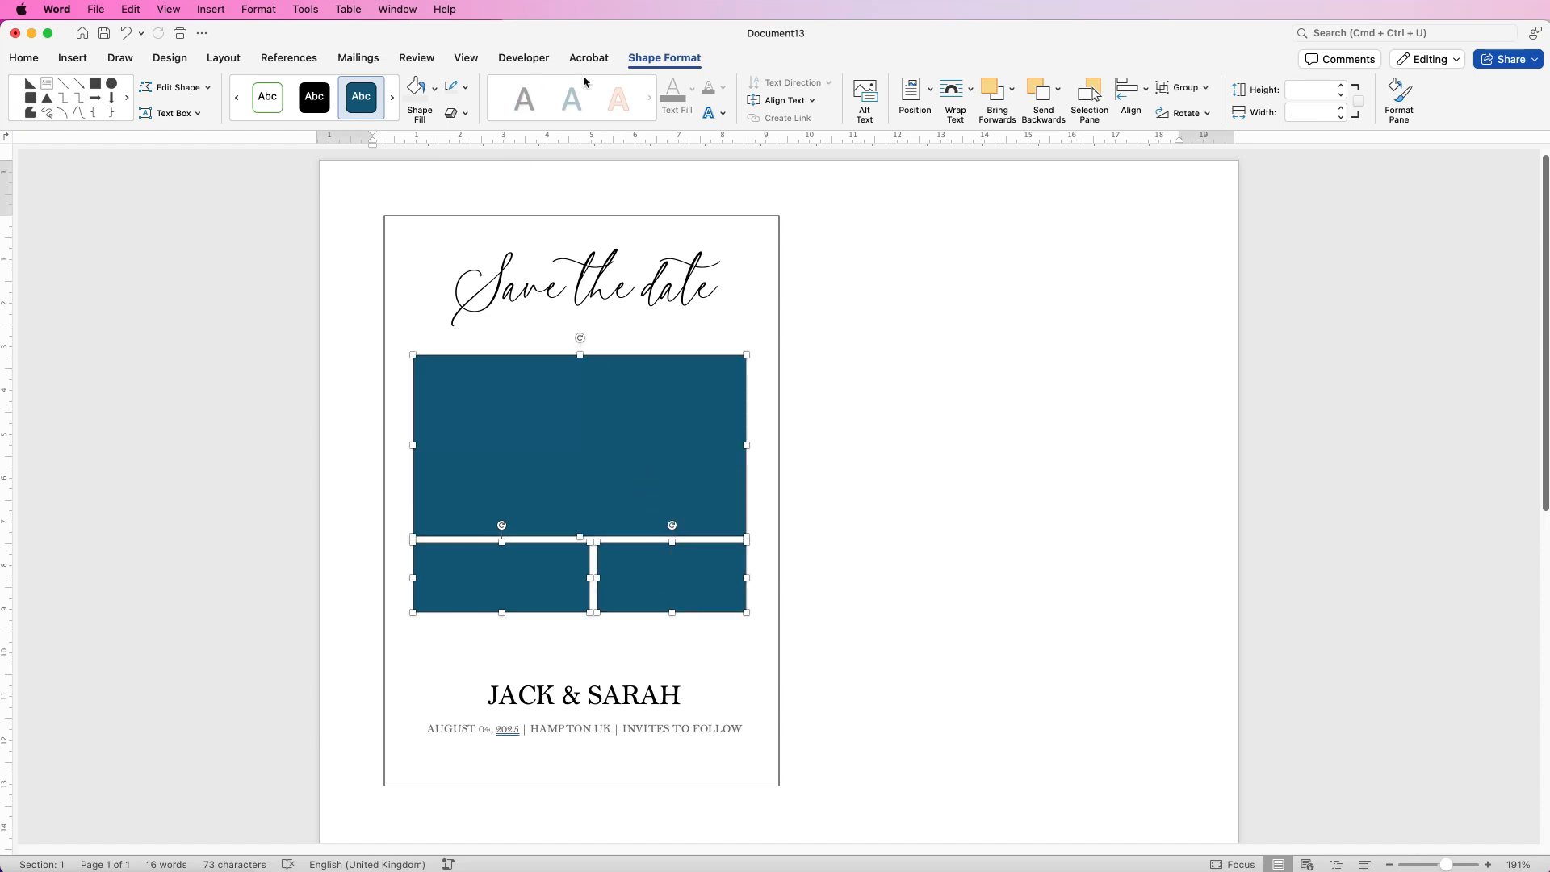
click(465, 87)
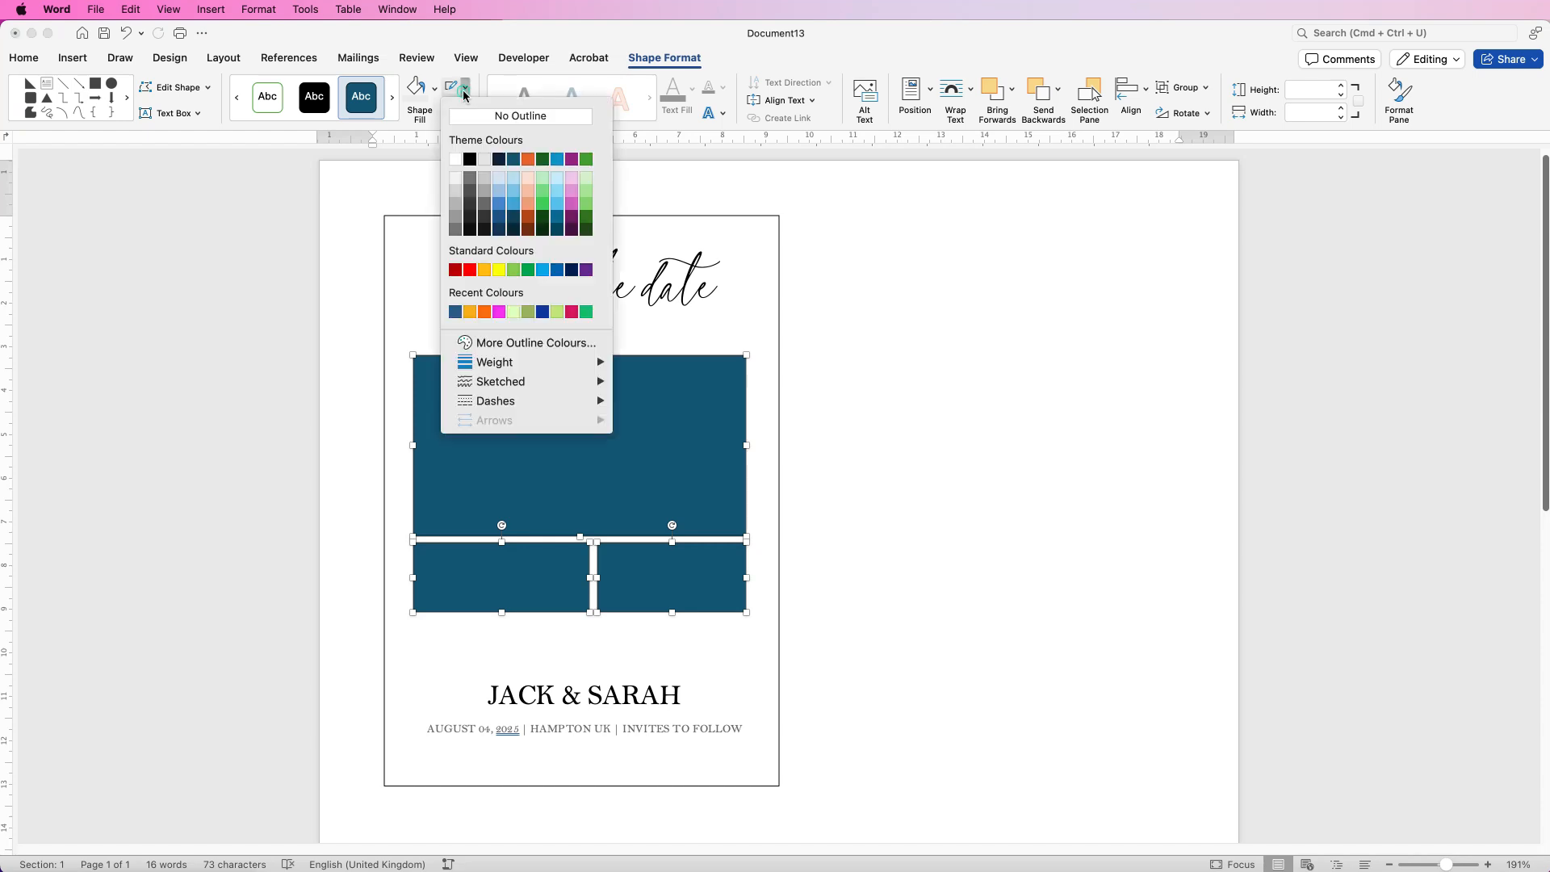
click(469, 117)
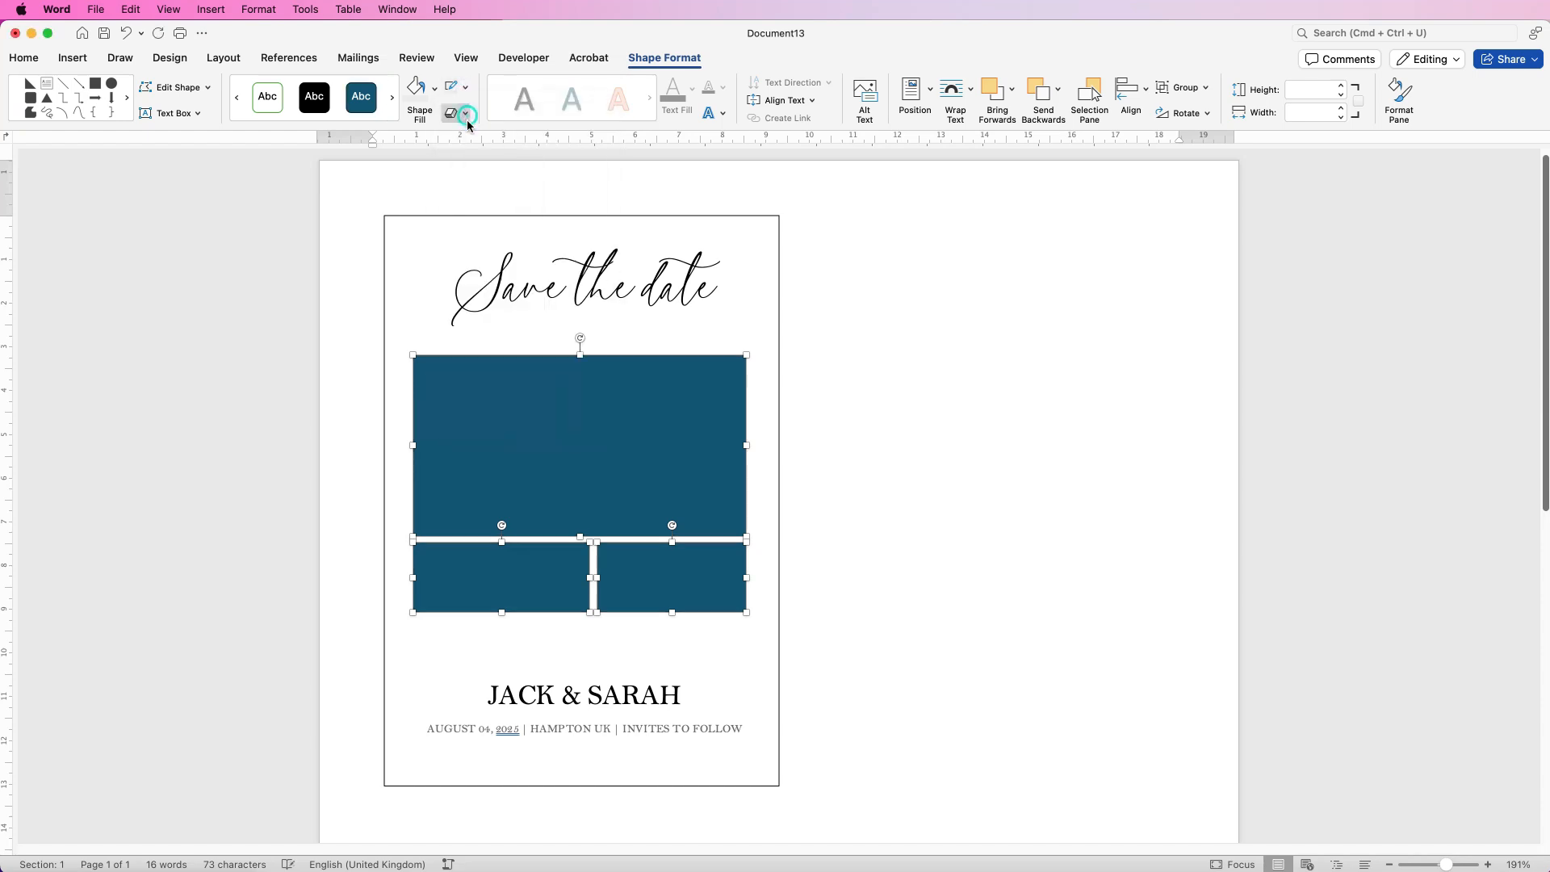
click(1203, 95)
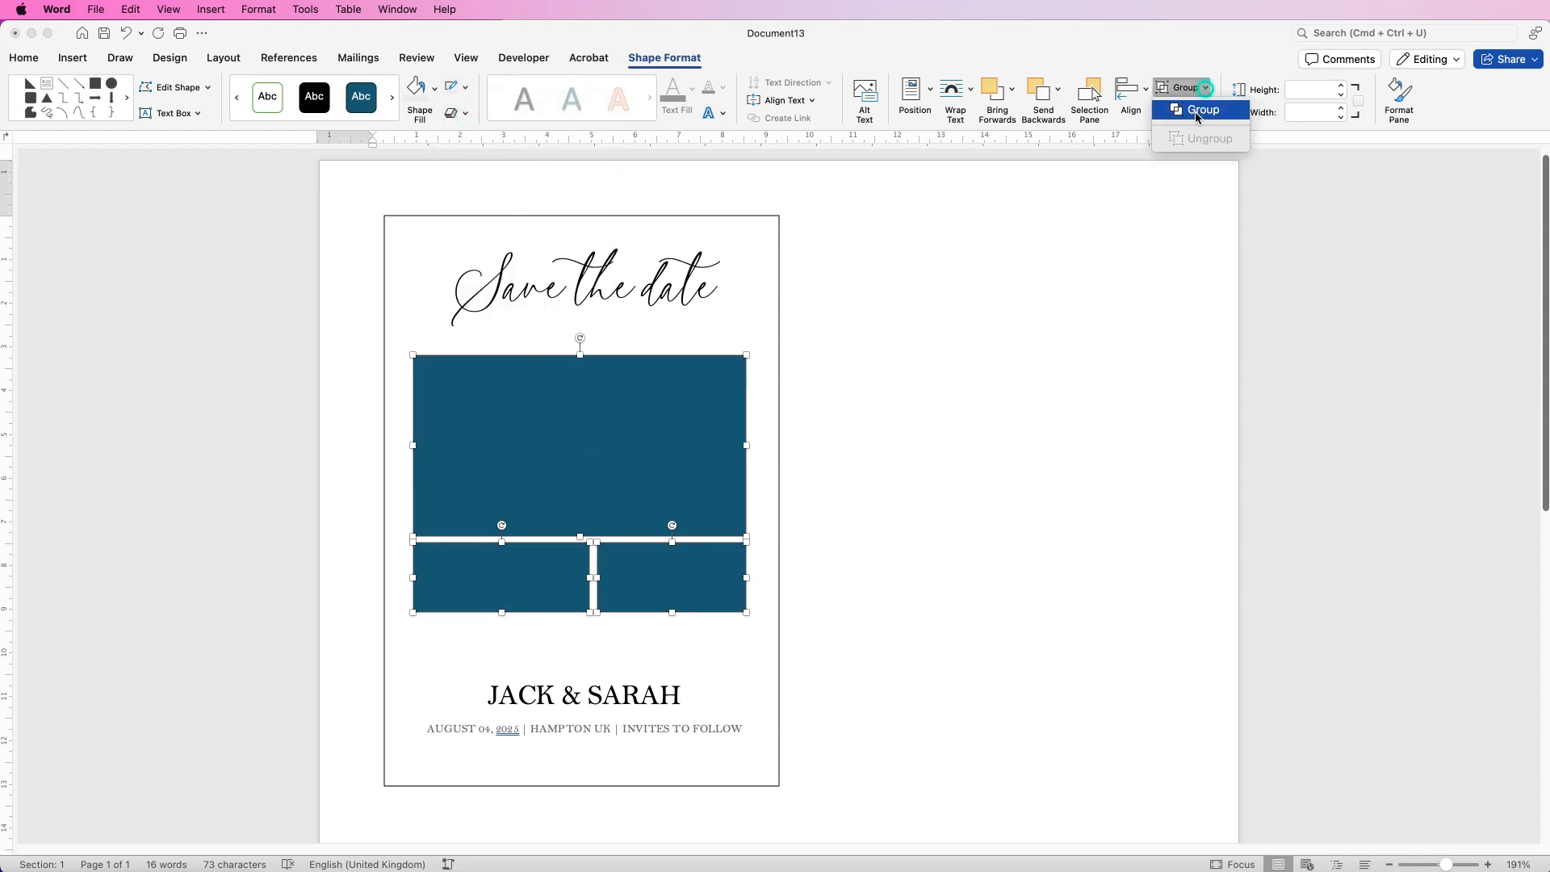
click(1195, 109)
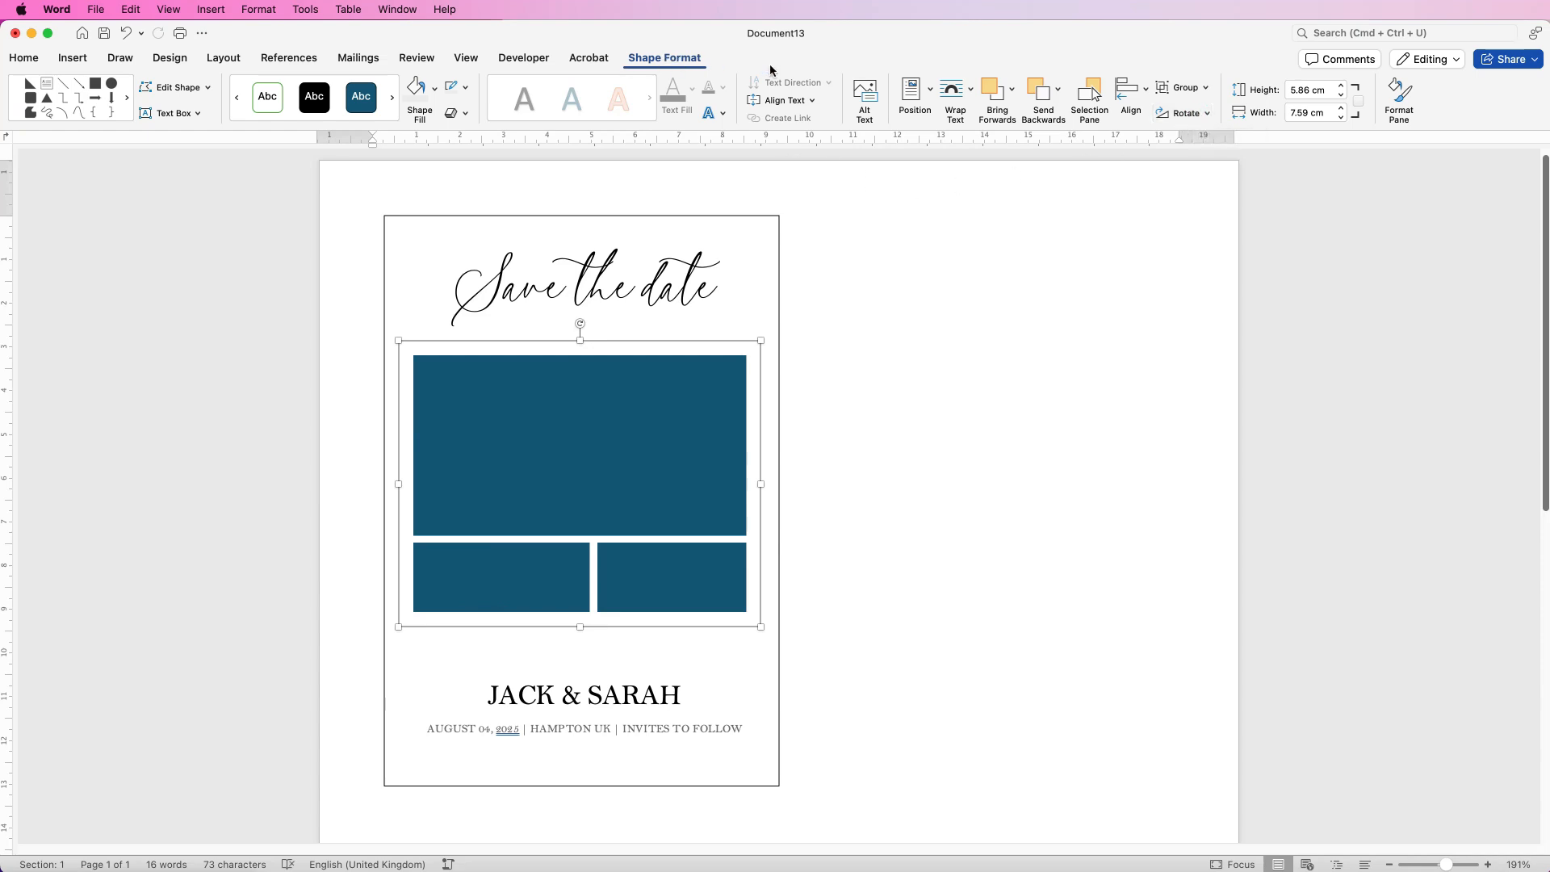
Fill the grouped rectangles with the photo of the couple using a picture or texture fill.
click(1401, 95)
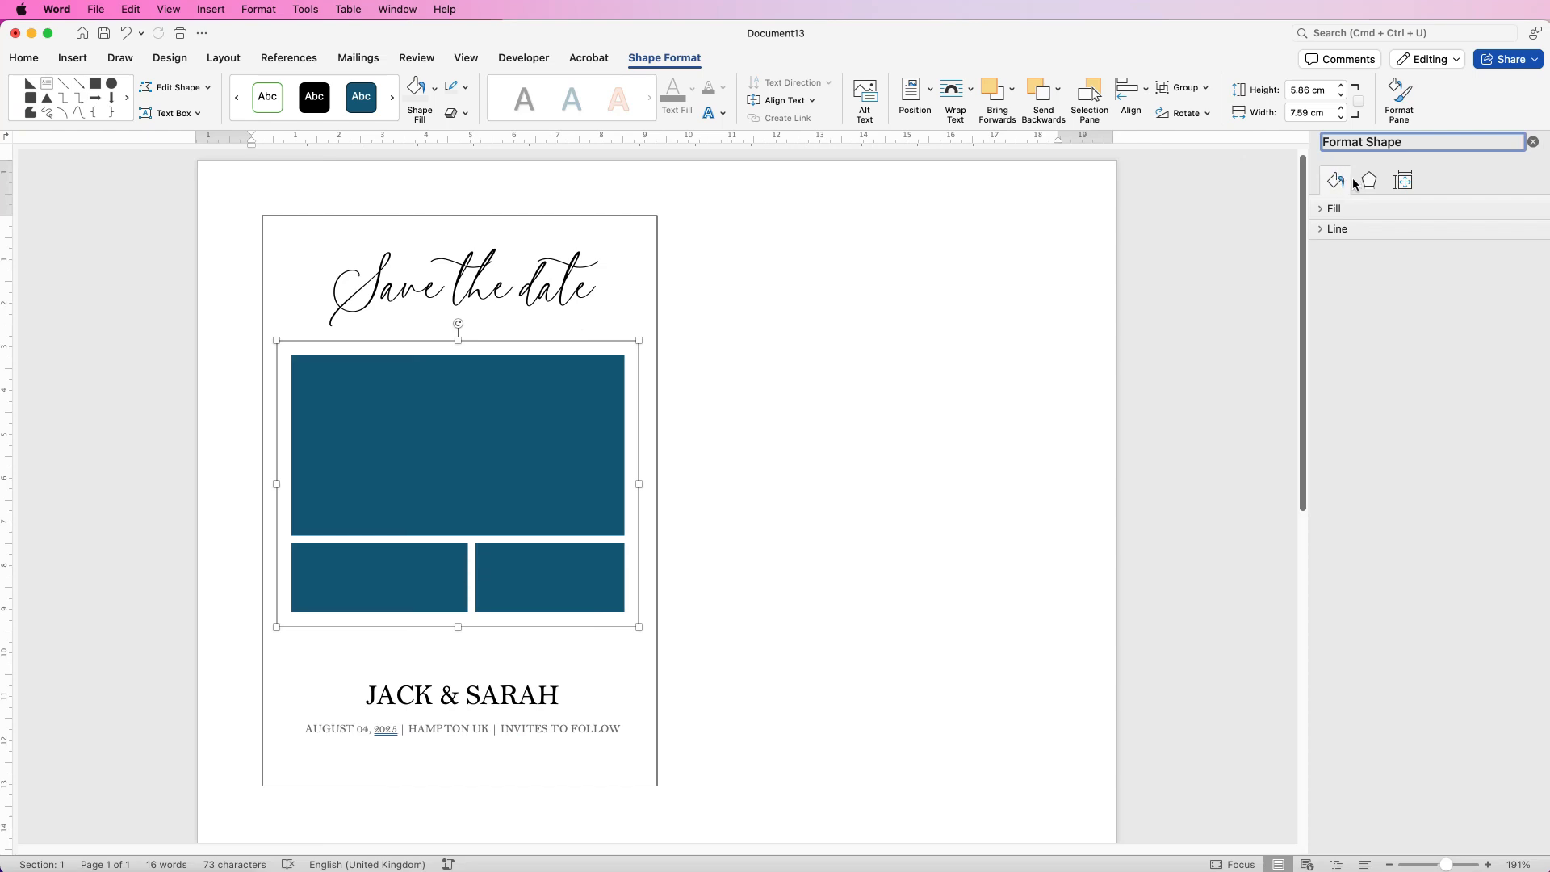
click(1321, 210)
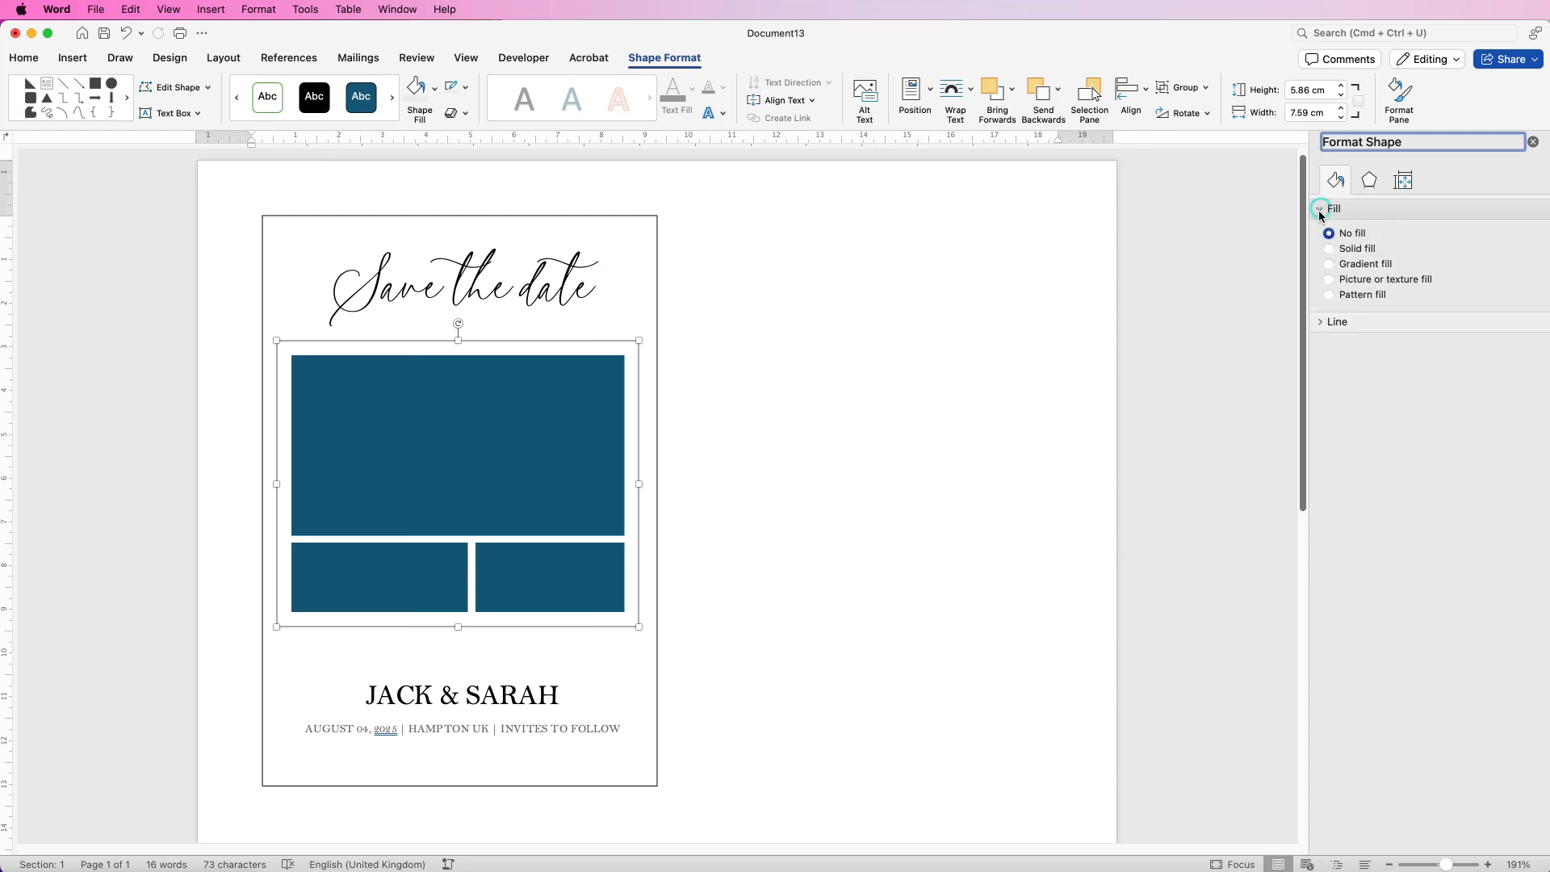
click(1330, 280)
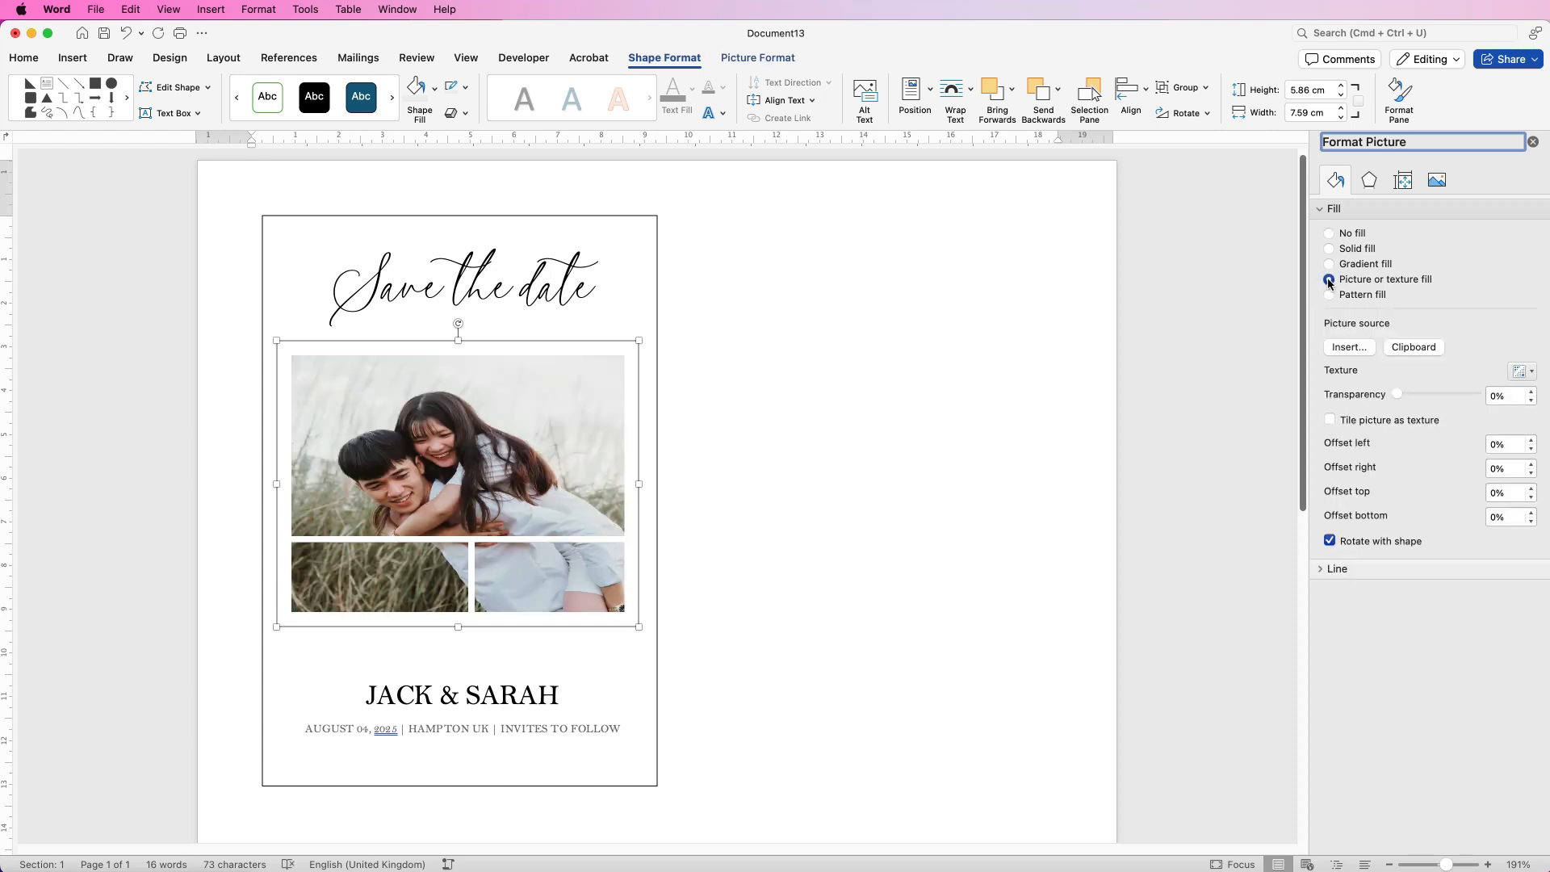
click(1346, 353)
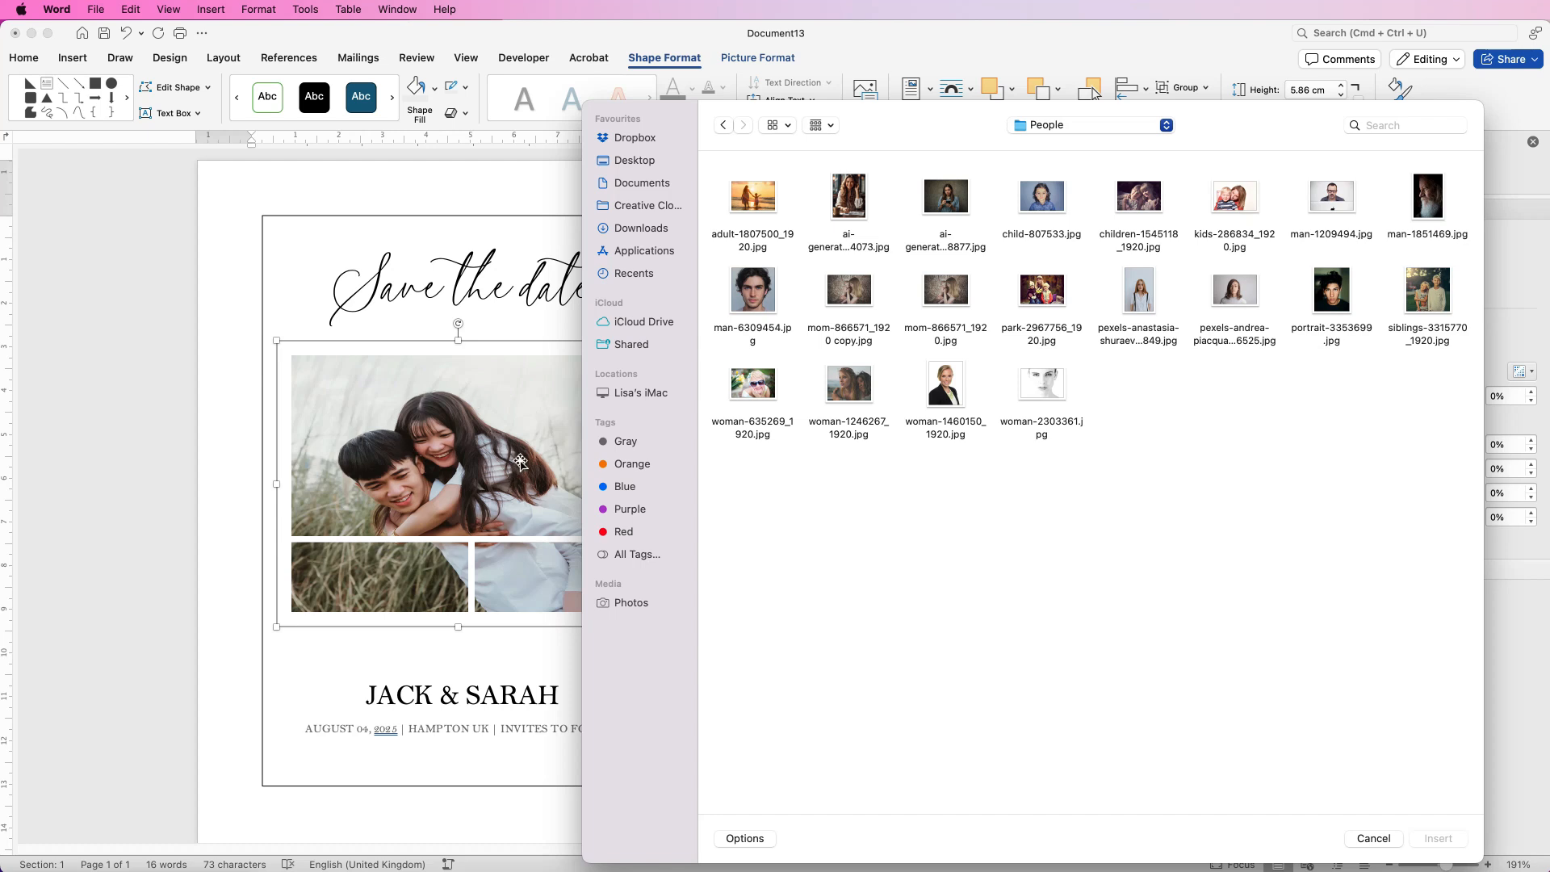
click(1373, 837)
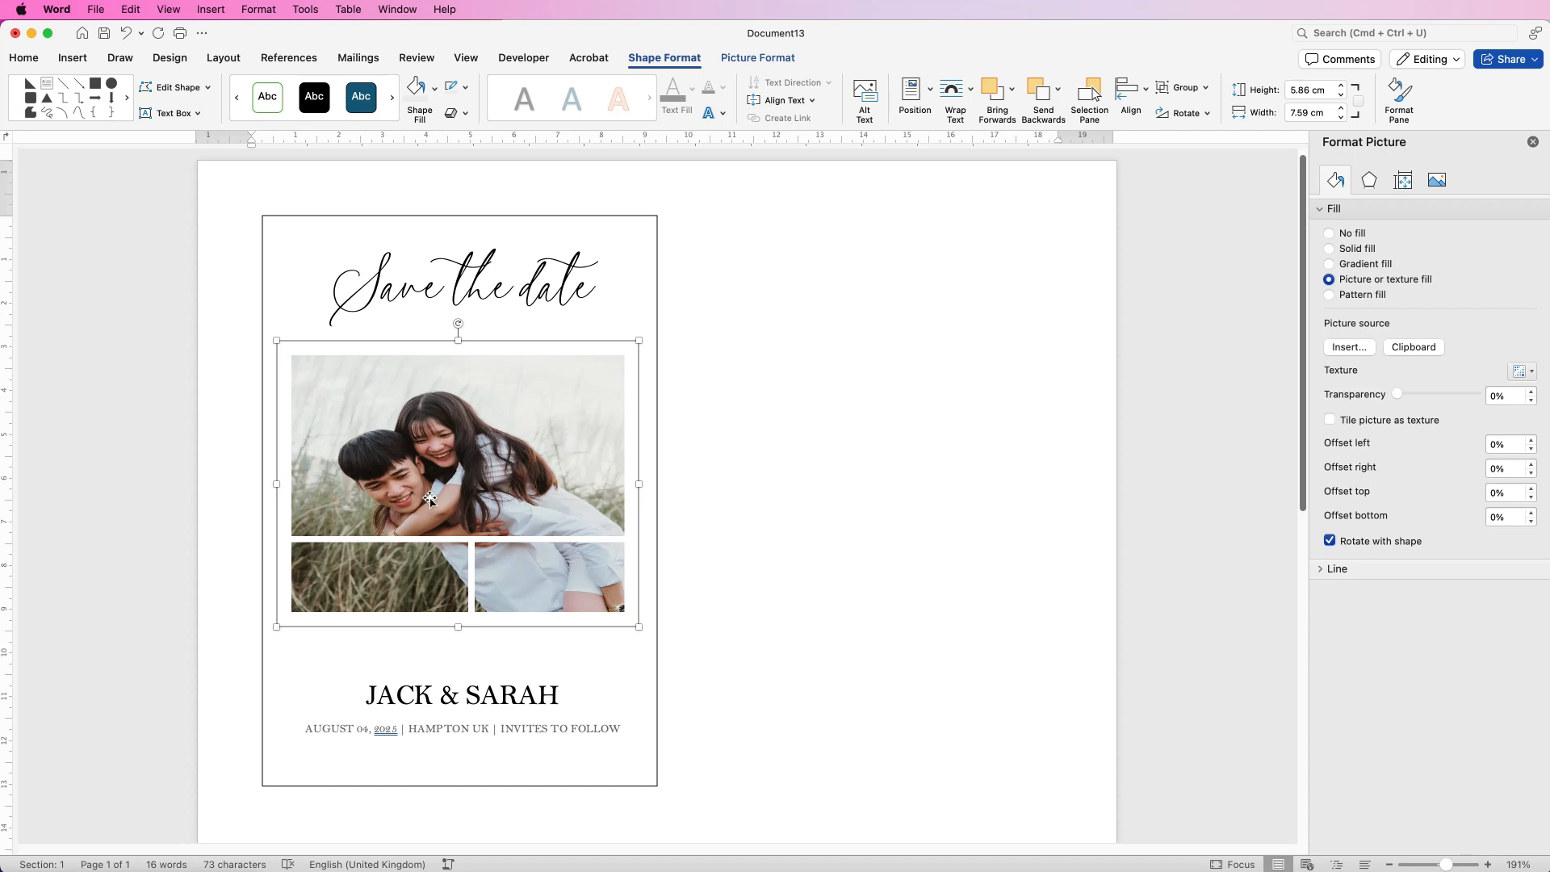
Align the heading, photo group, names, date line and card border to each other's horizontal centre.
shift+click(526, 296)
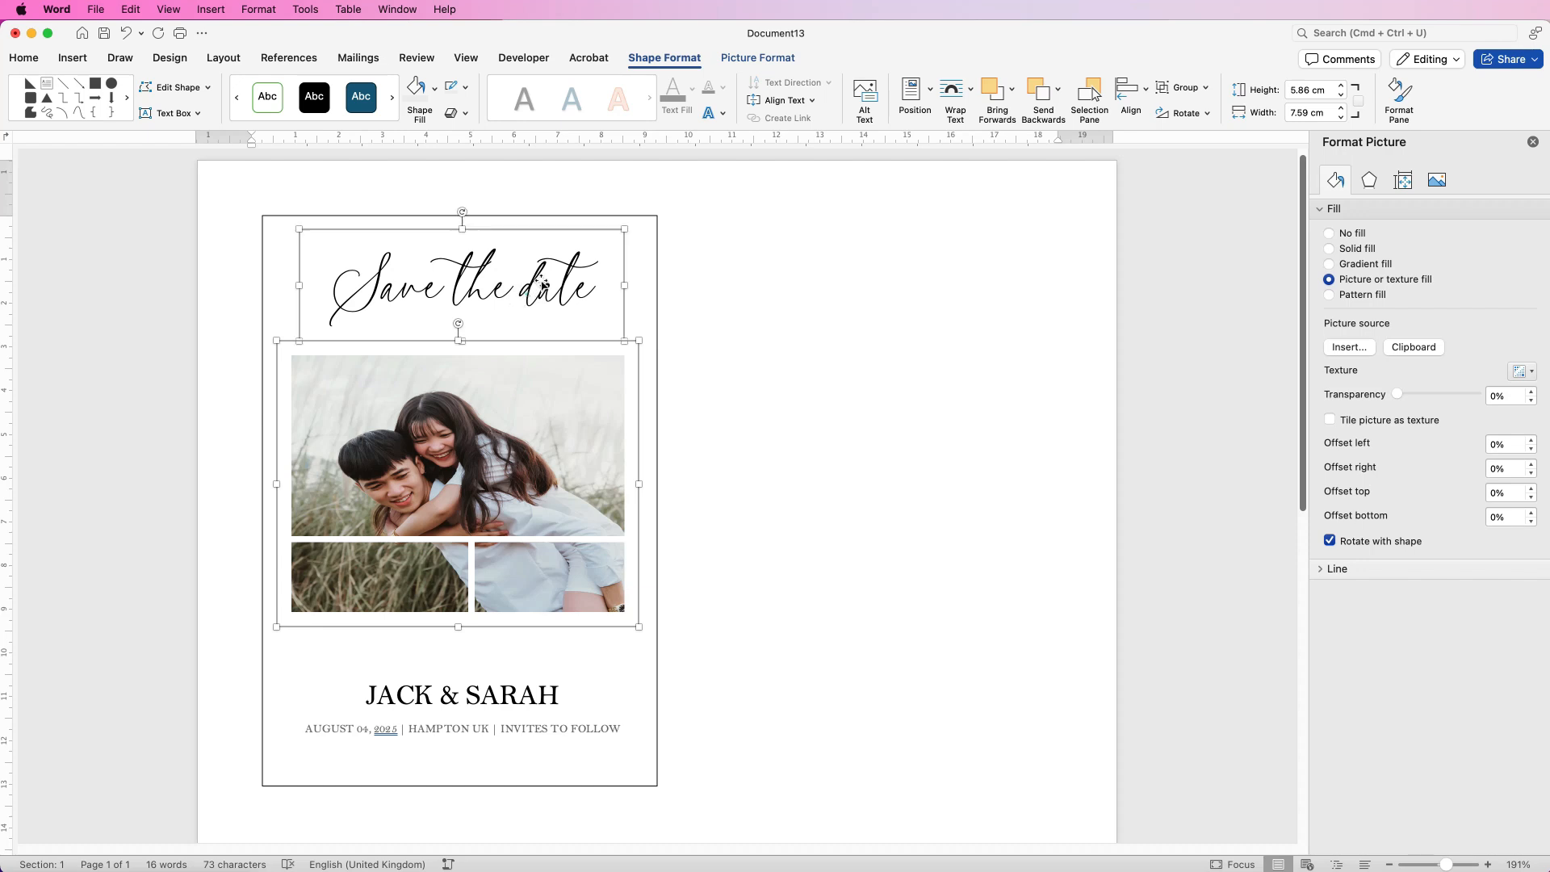
shift+click(656, 217)
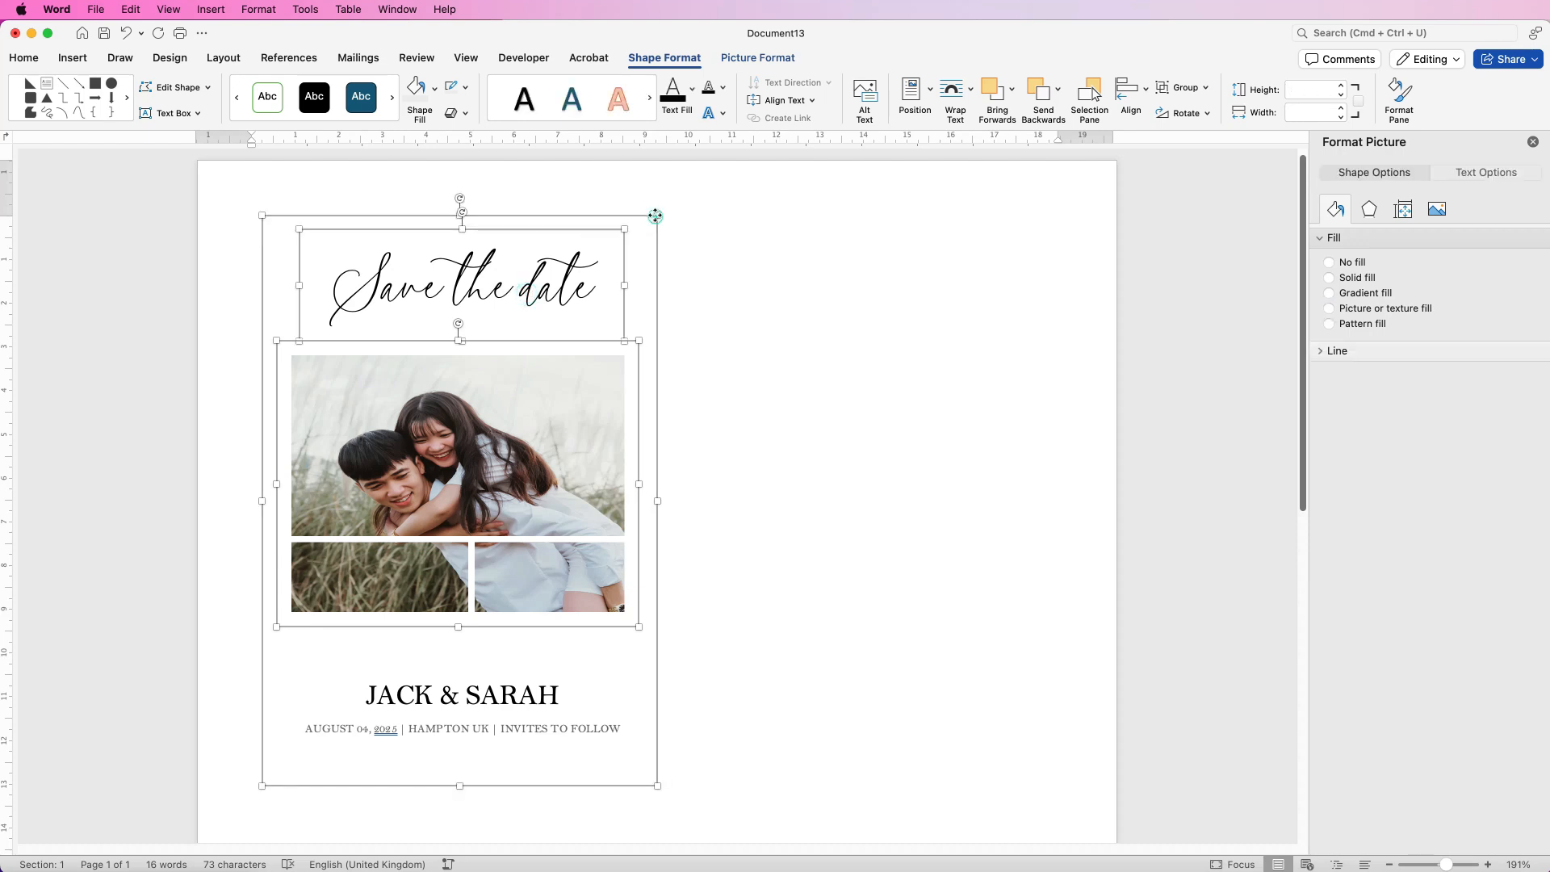
shift+click(498, 691)
shift+click(546, 729)
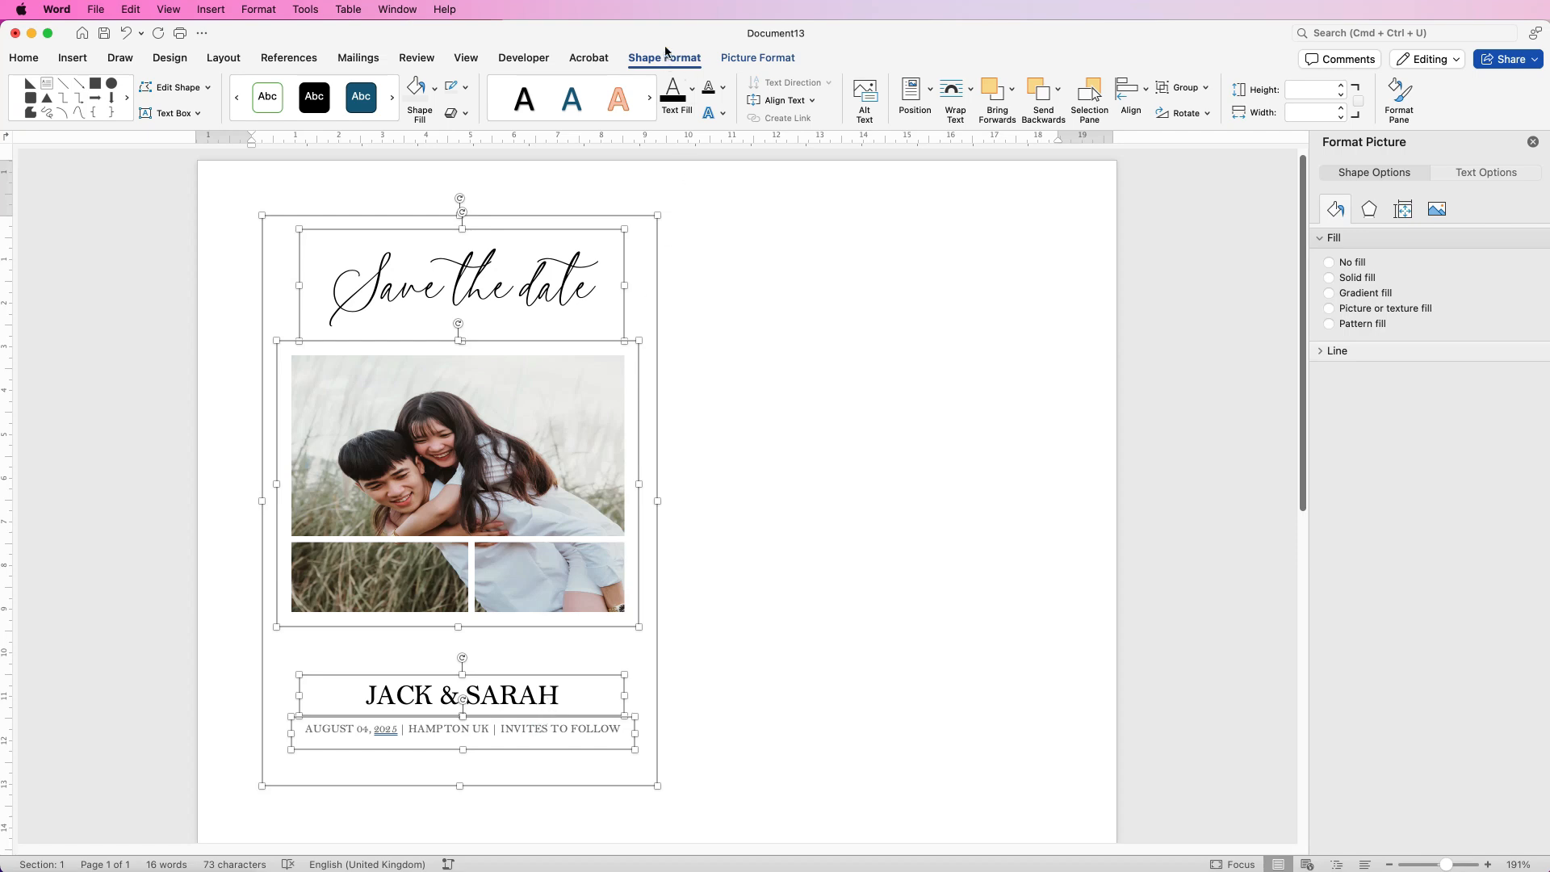
click(1145, 90)
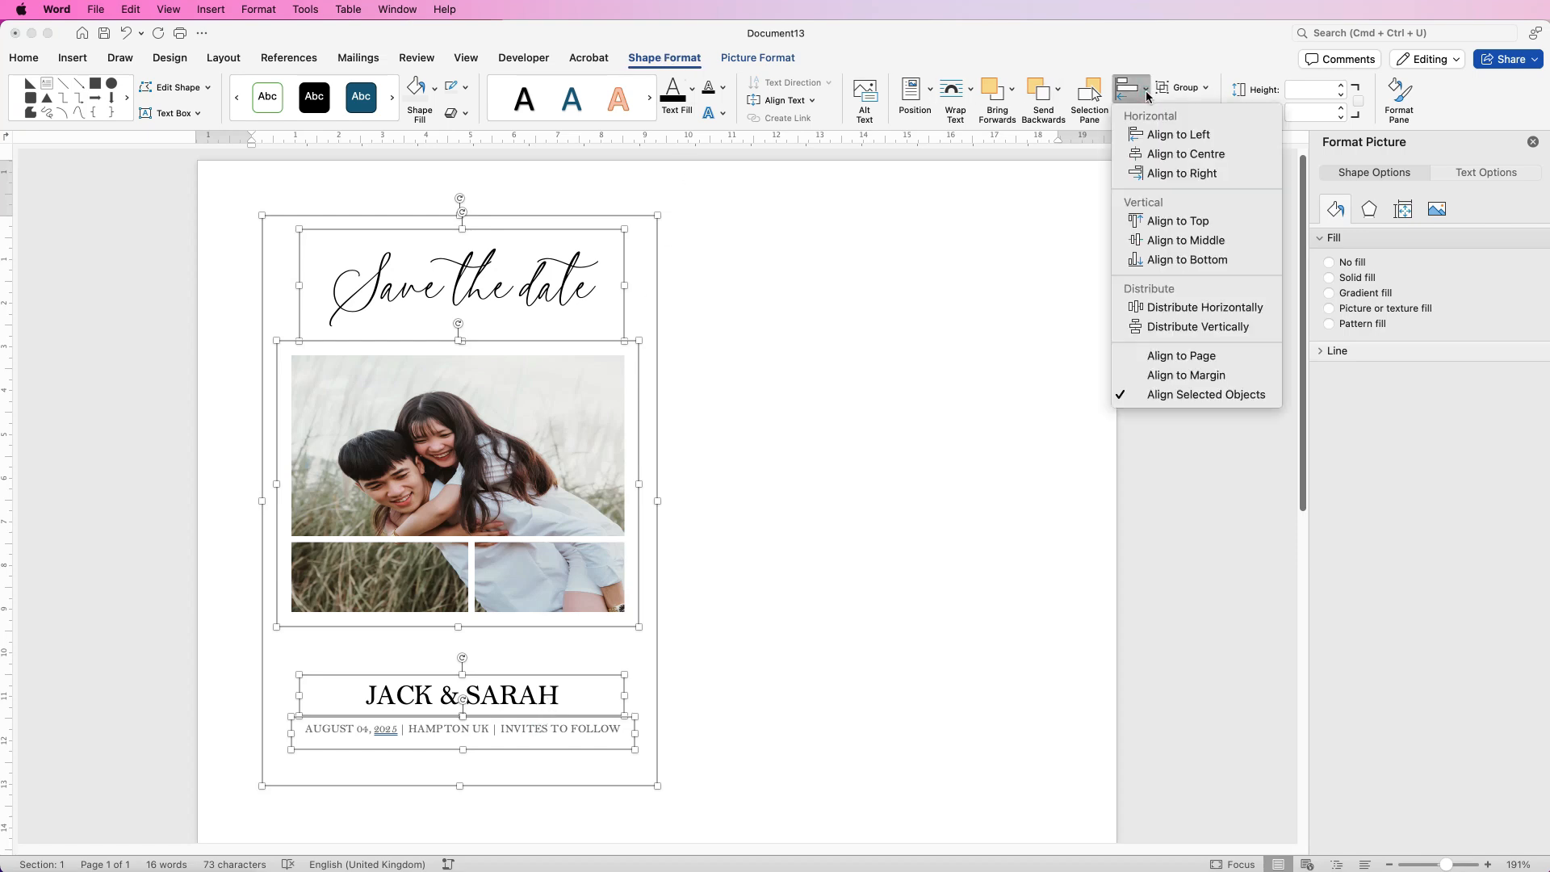
click(1157, 154)
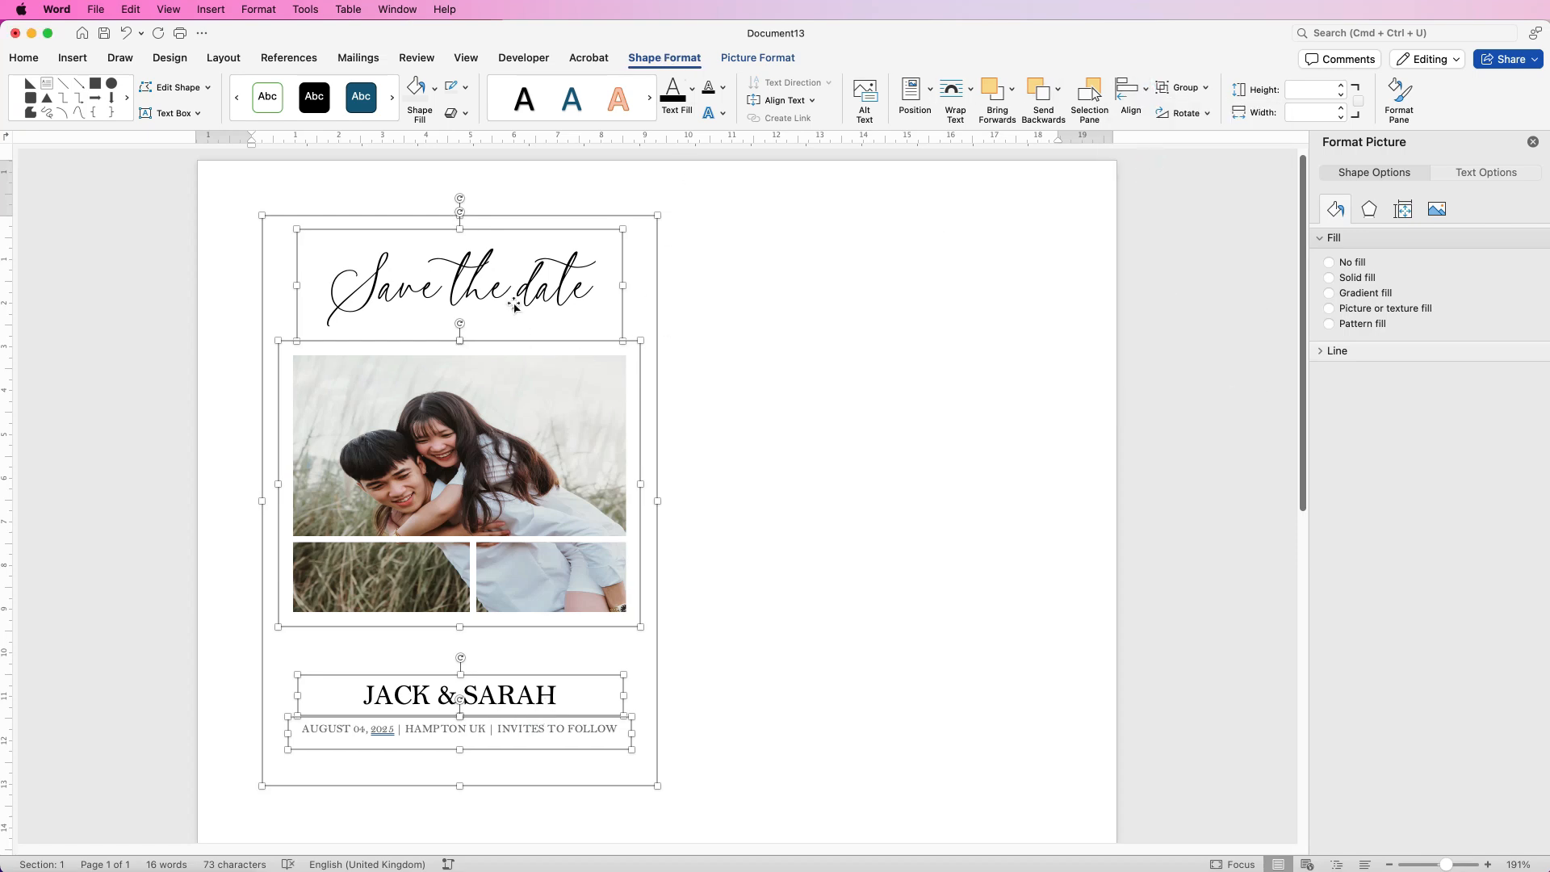
Change the font colour of the heading, the couple's names and the date line to dark grey.
click(496, 650)
click(484, 729)
shift+click(491, 693)
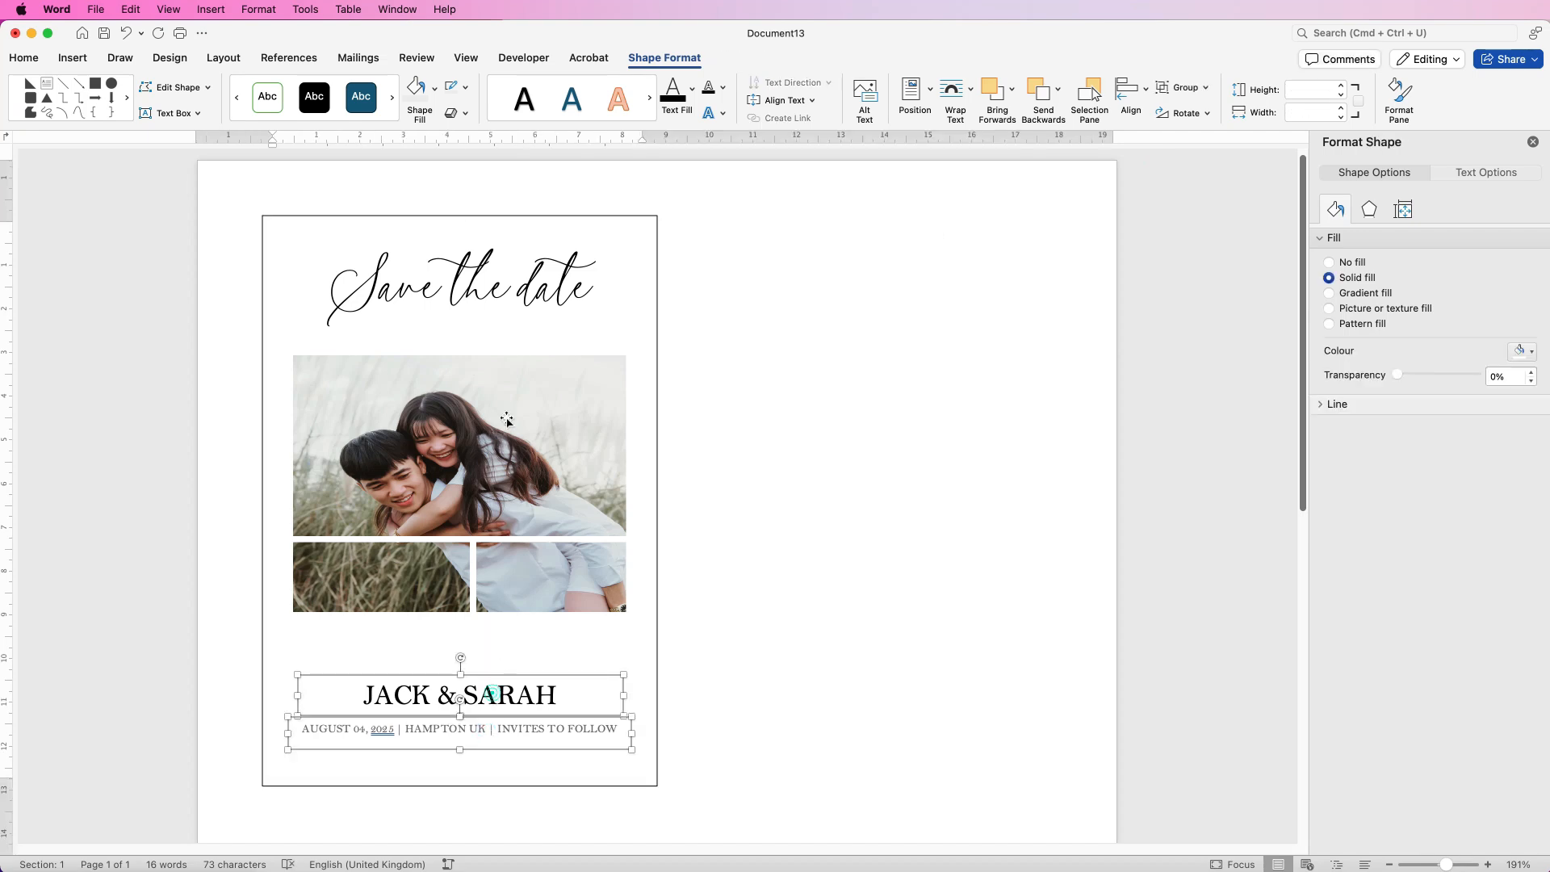
shift+click(507, 289)
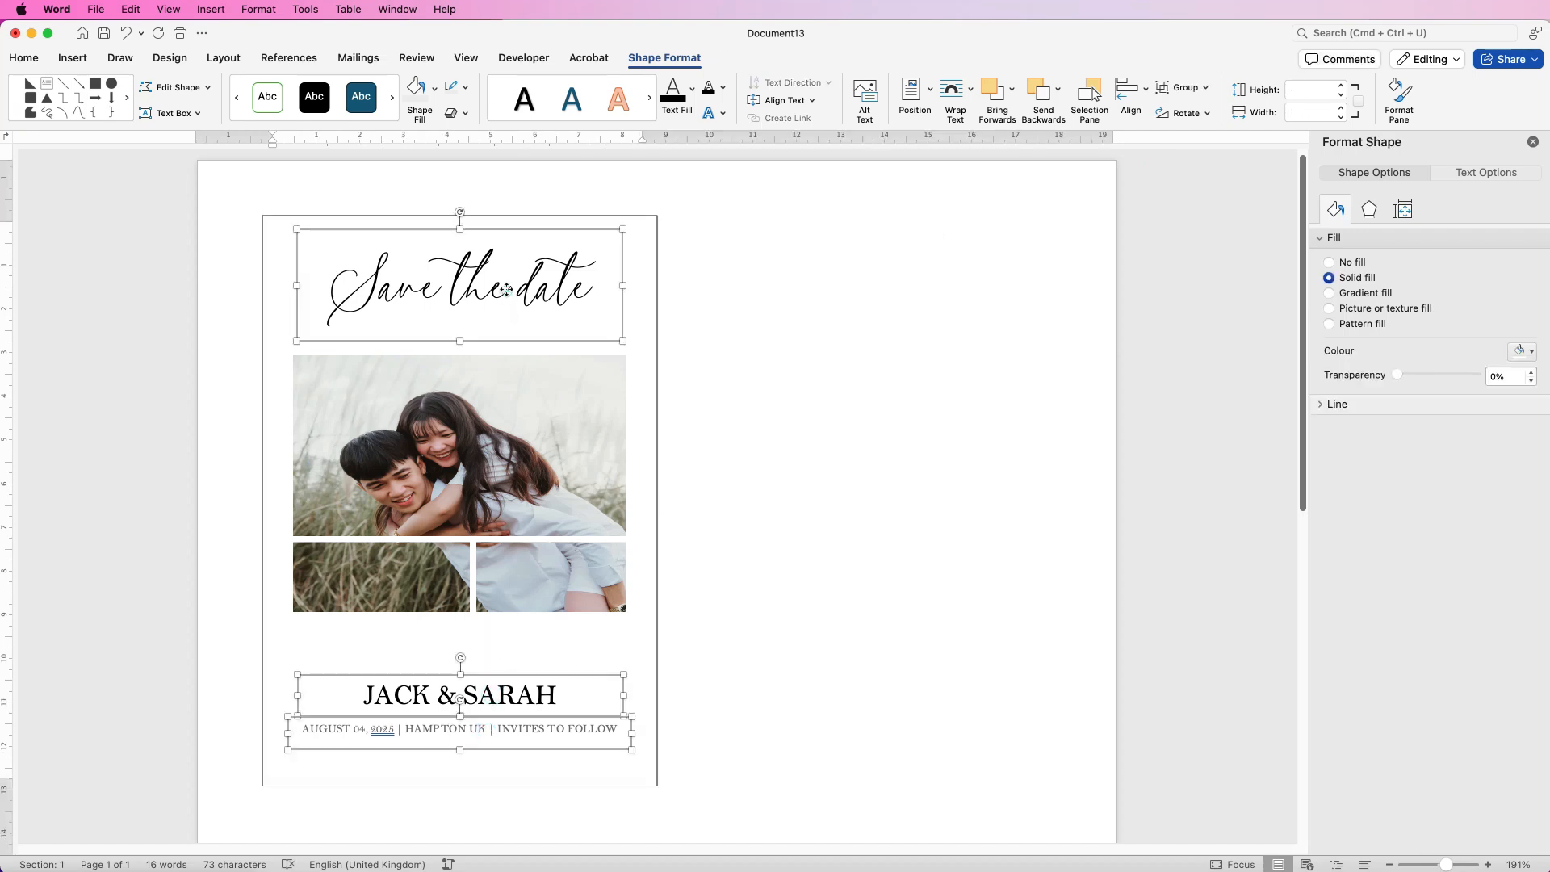
click(24, 58)
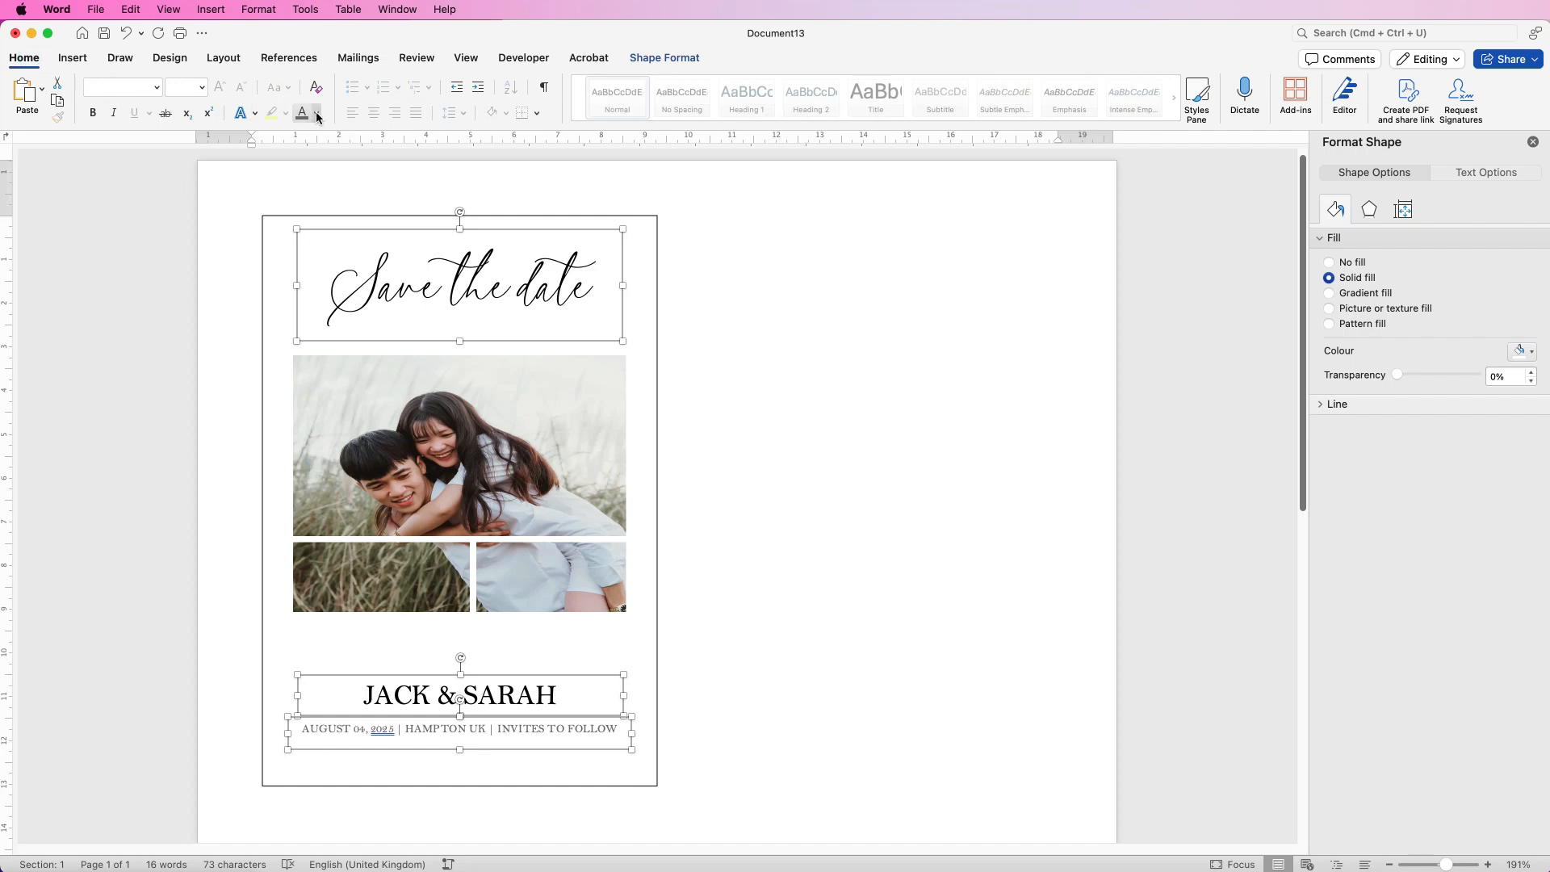
click(317, 115)
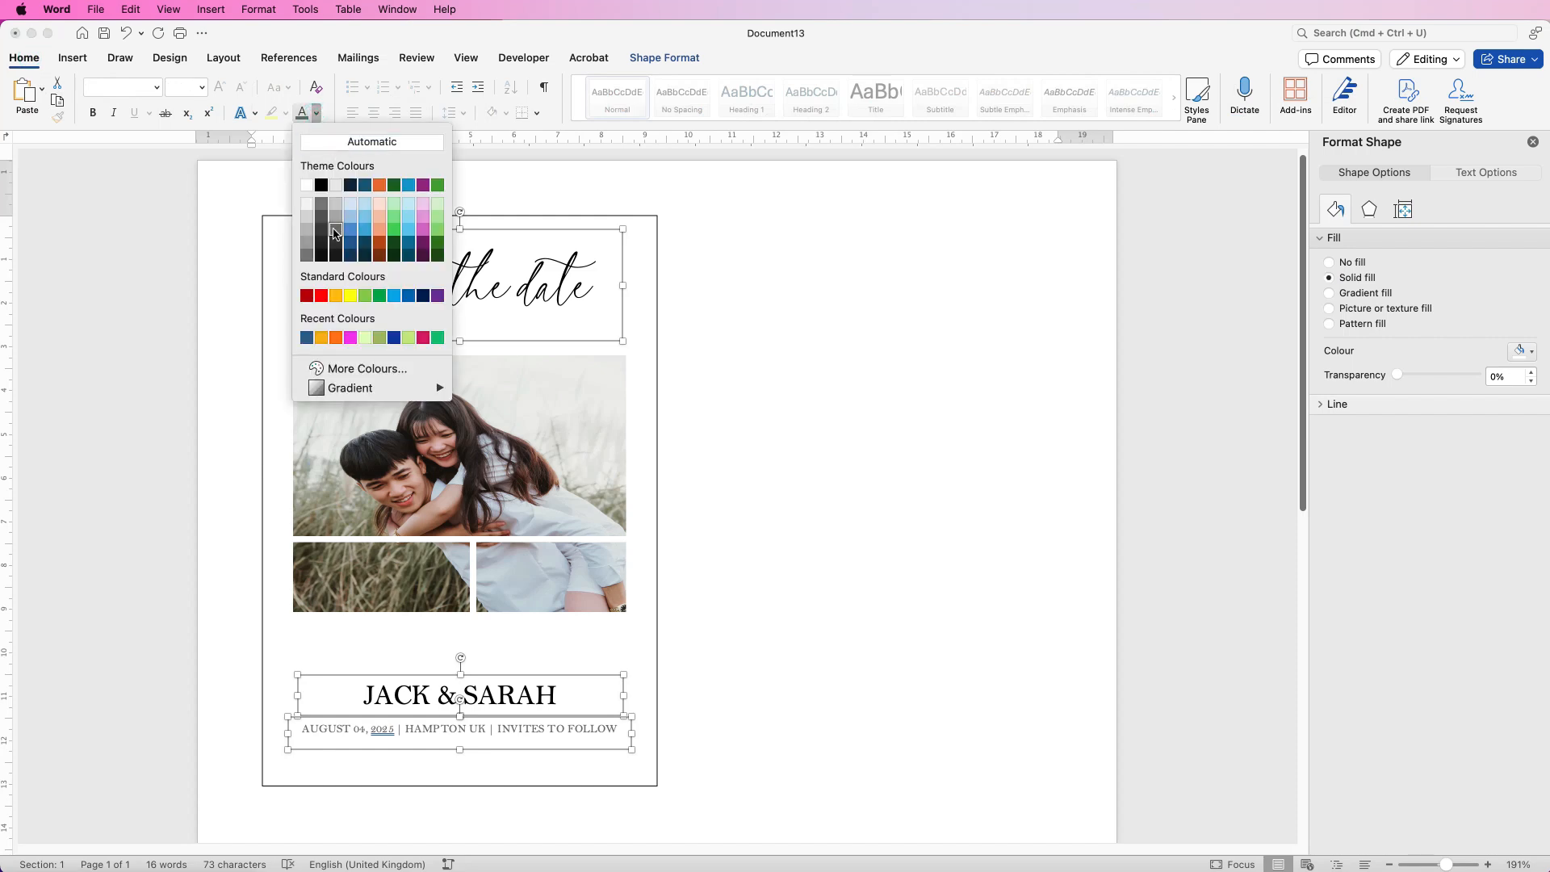
click(336, 235)
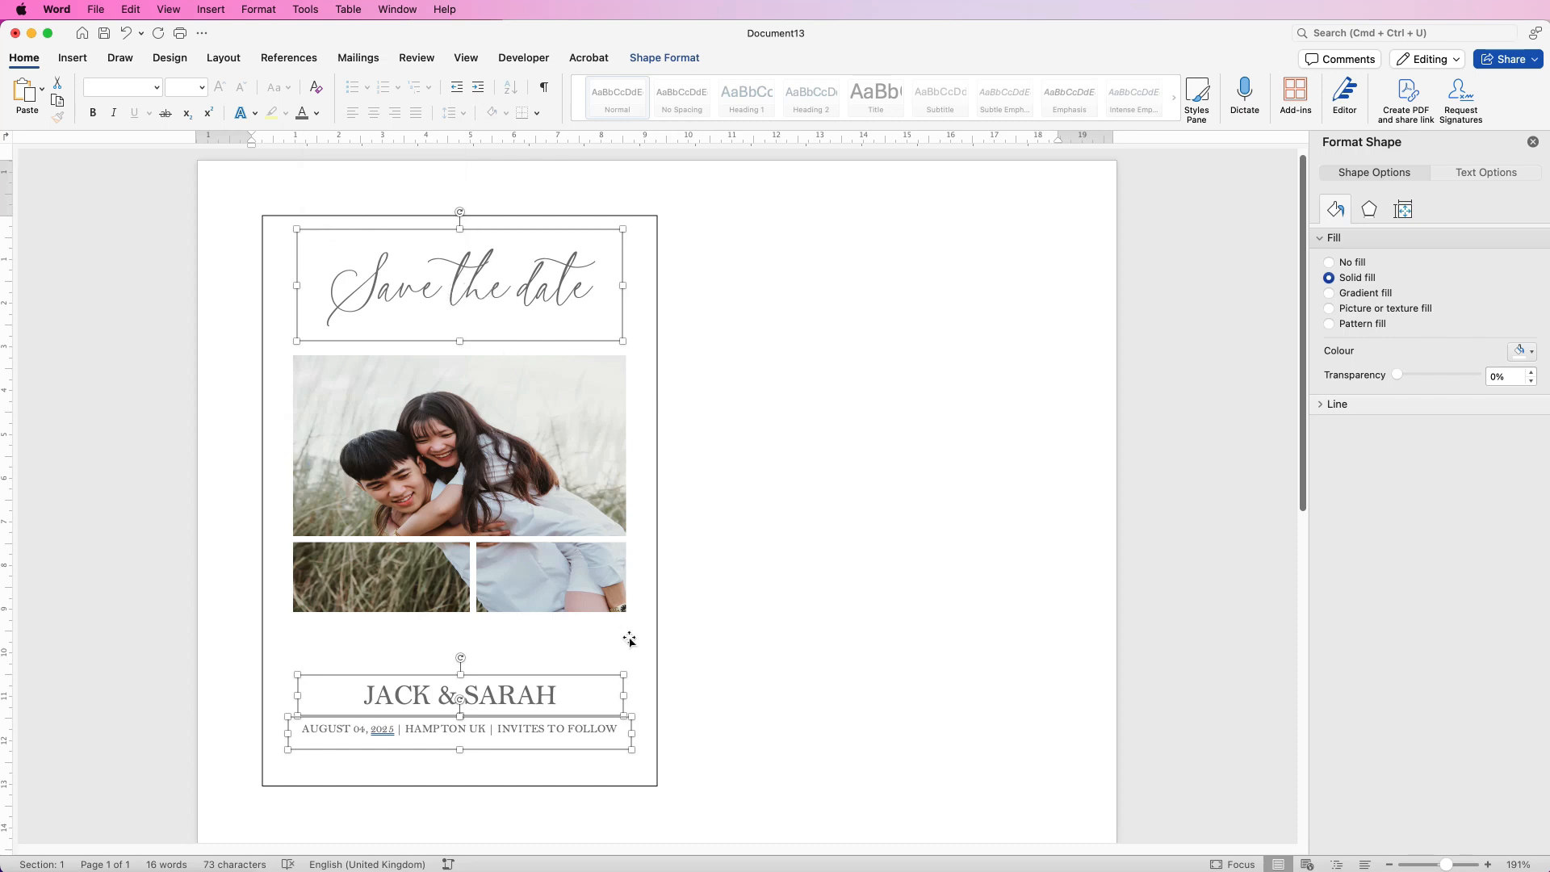
Group the heading, photo collage, couple's names, date line and card border into a single object.
shift+click(561, 568)
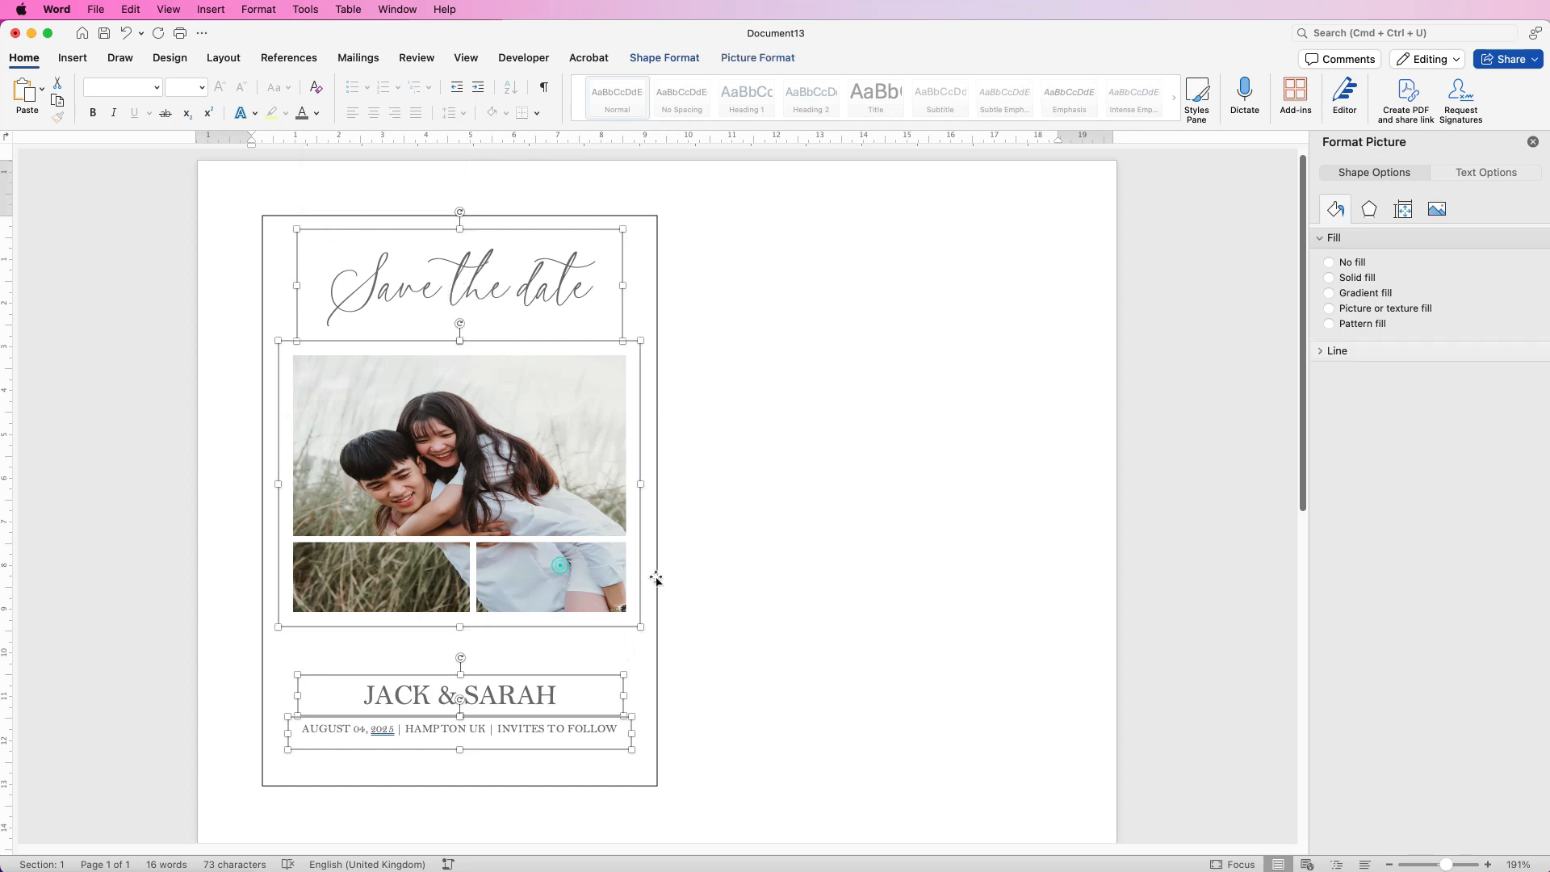
shift+click(658, 619)
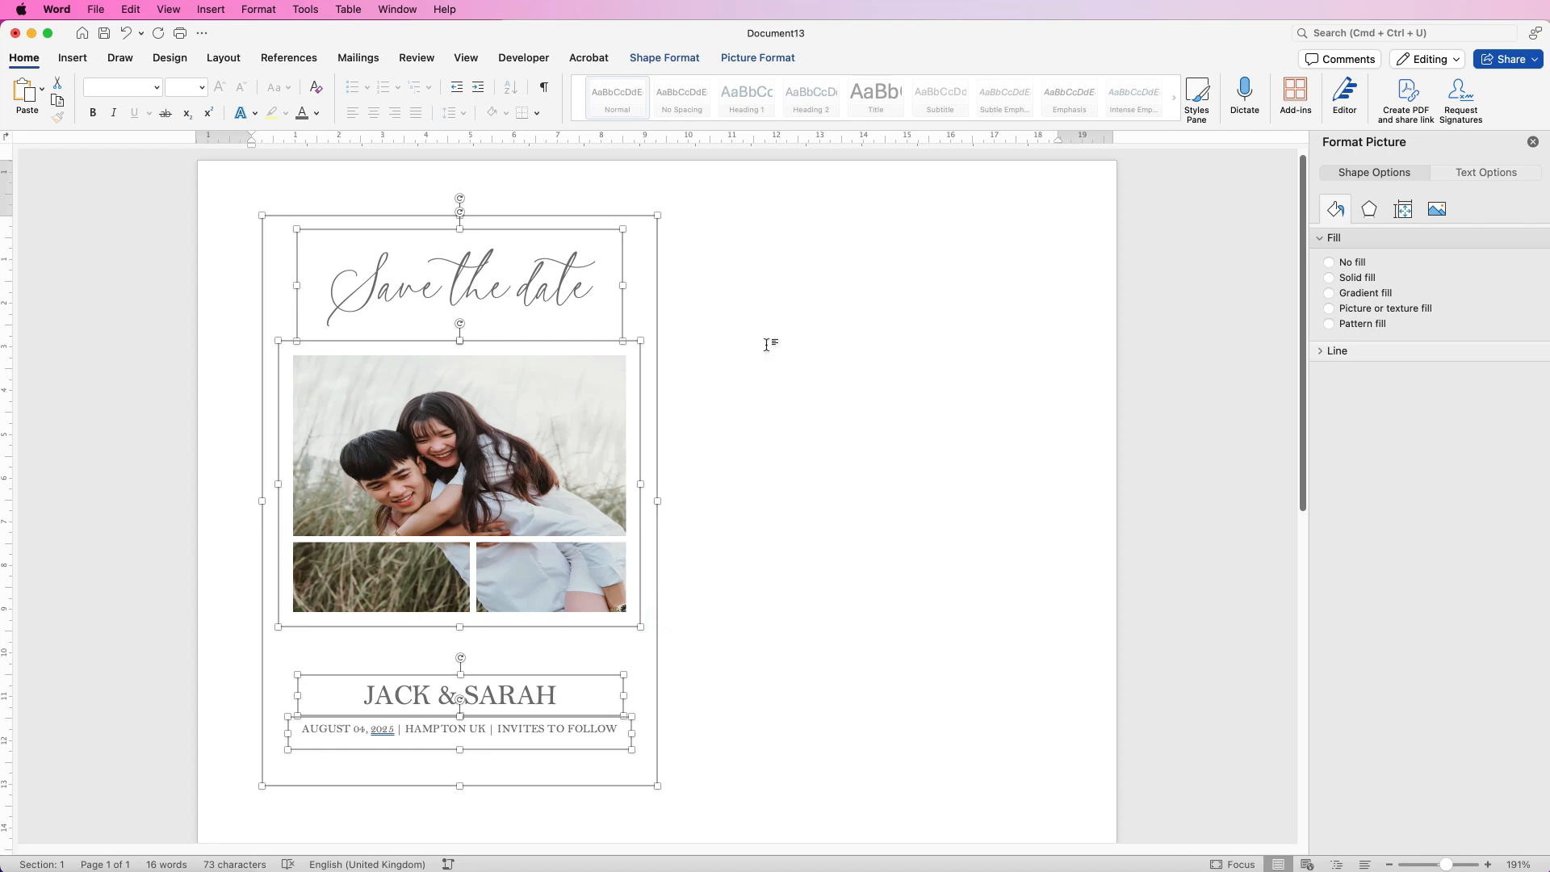
click(714, 60)
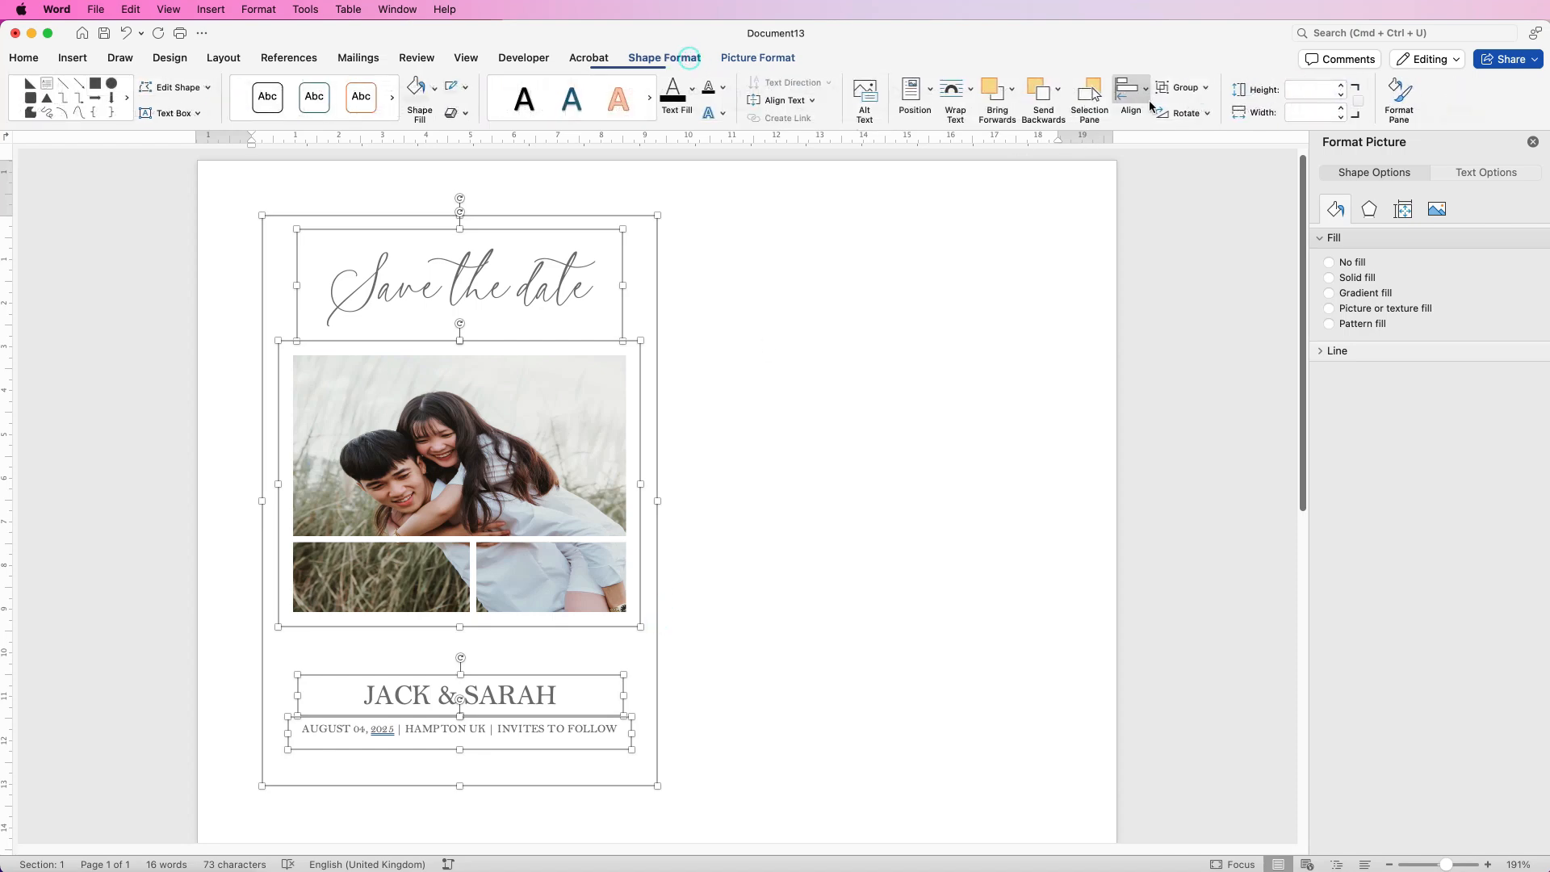
click(1205, 89)
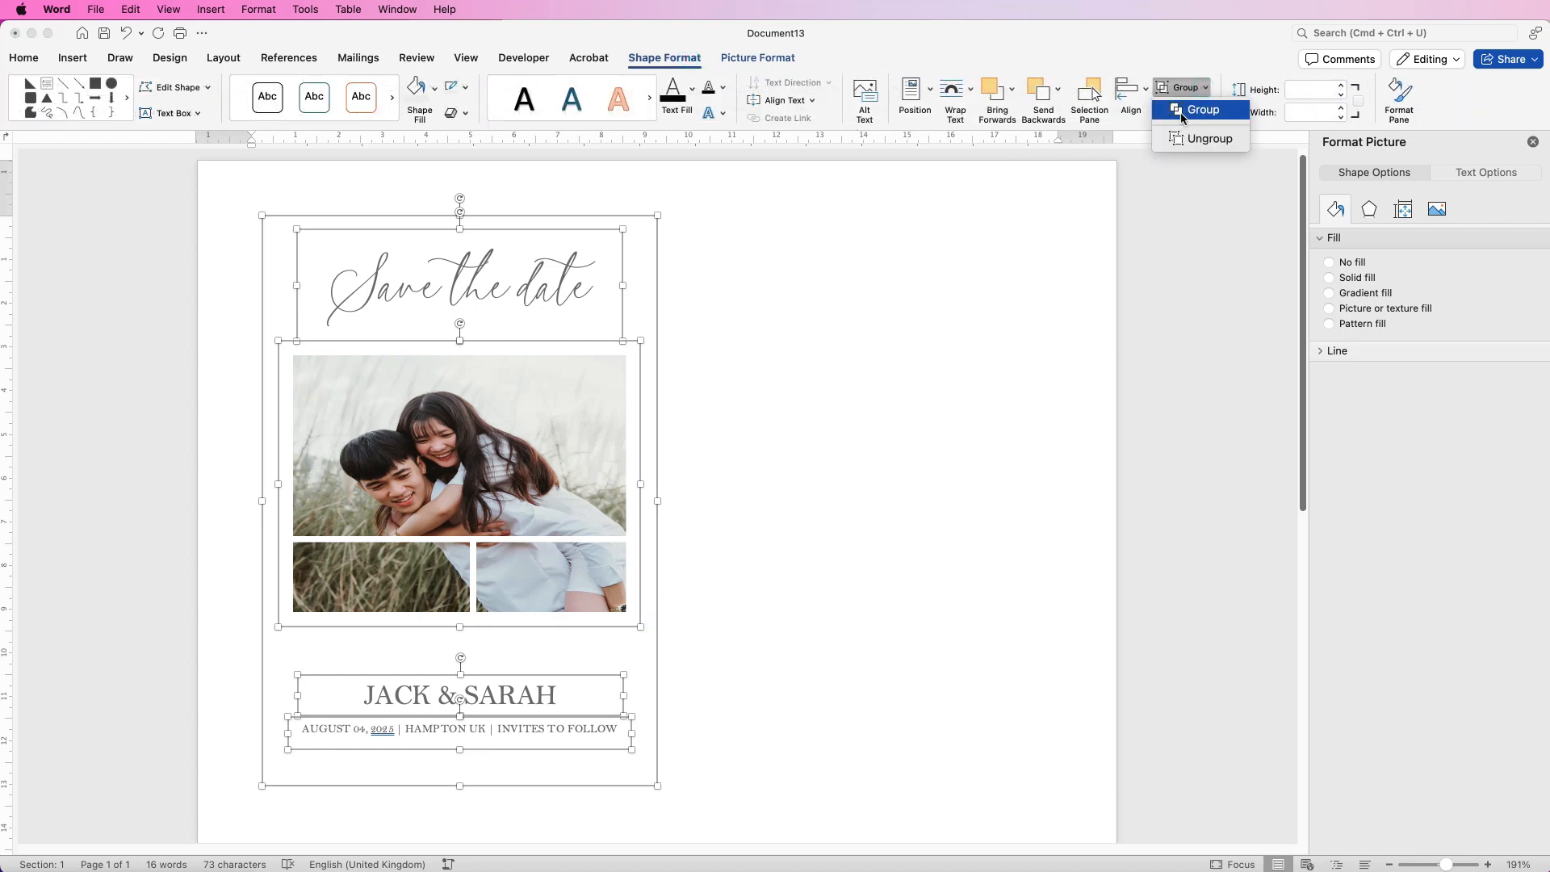
click(1187, 111)
Duplicate the grouped card beside the original and align the two cards to their top edges.
drag(471, 474, 853, 475)
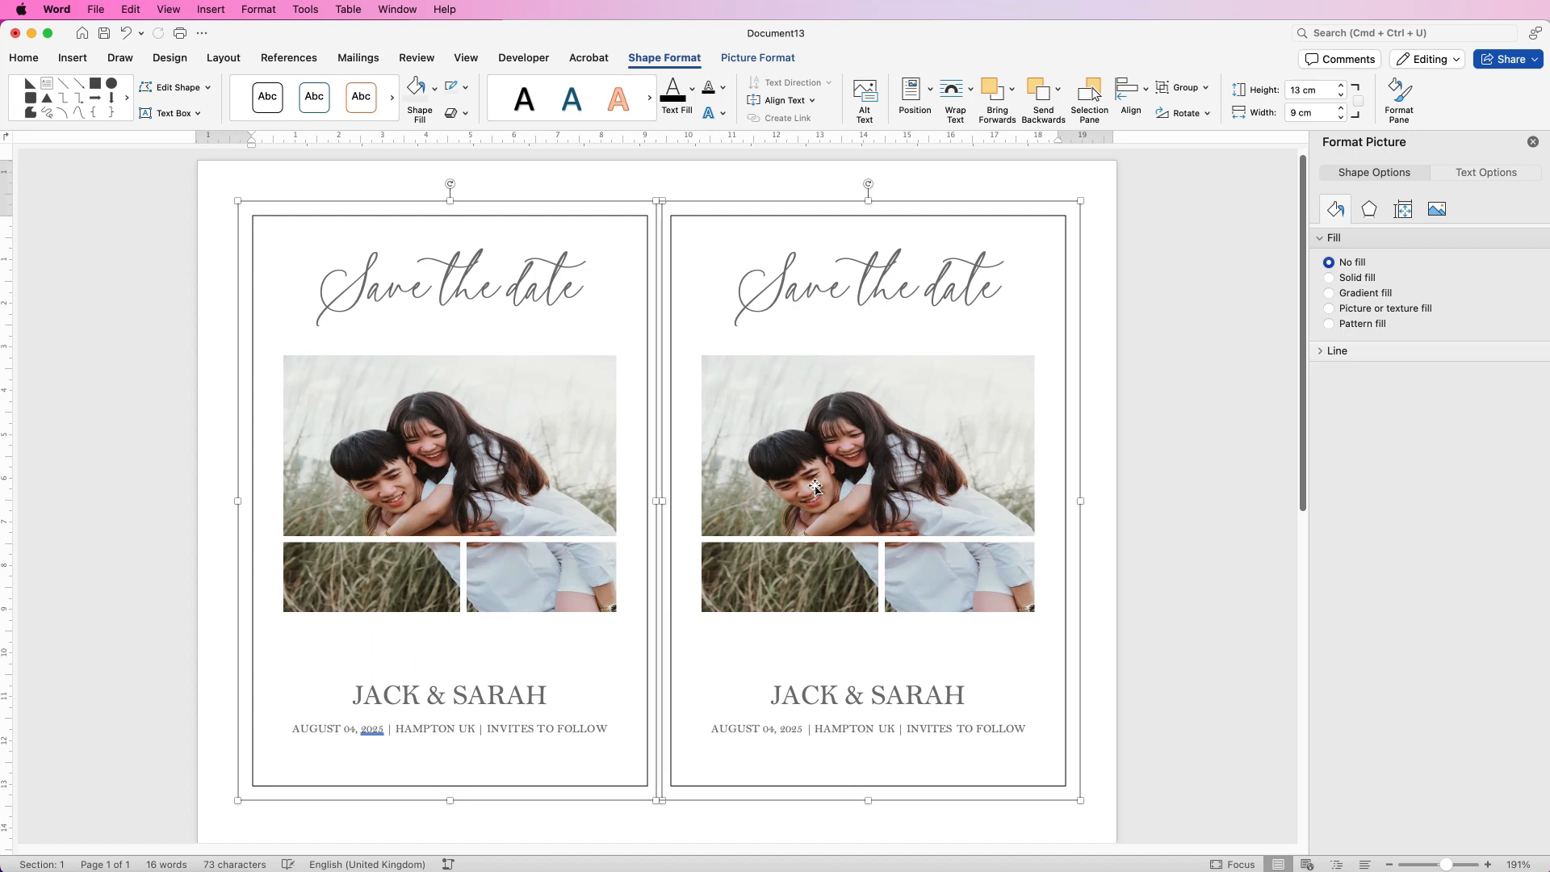
click(1145, 90)
click(1160, 221)
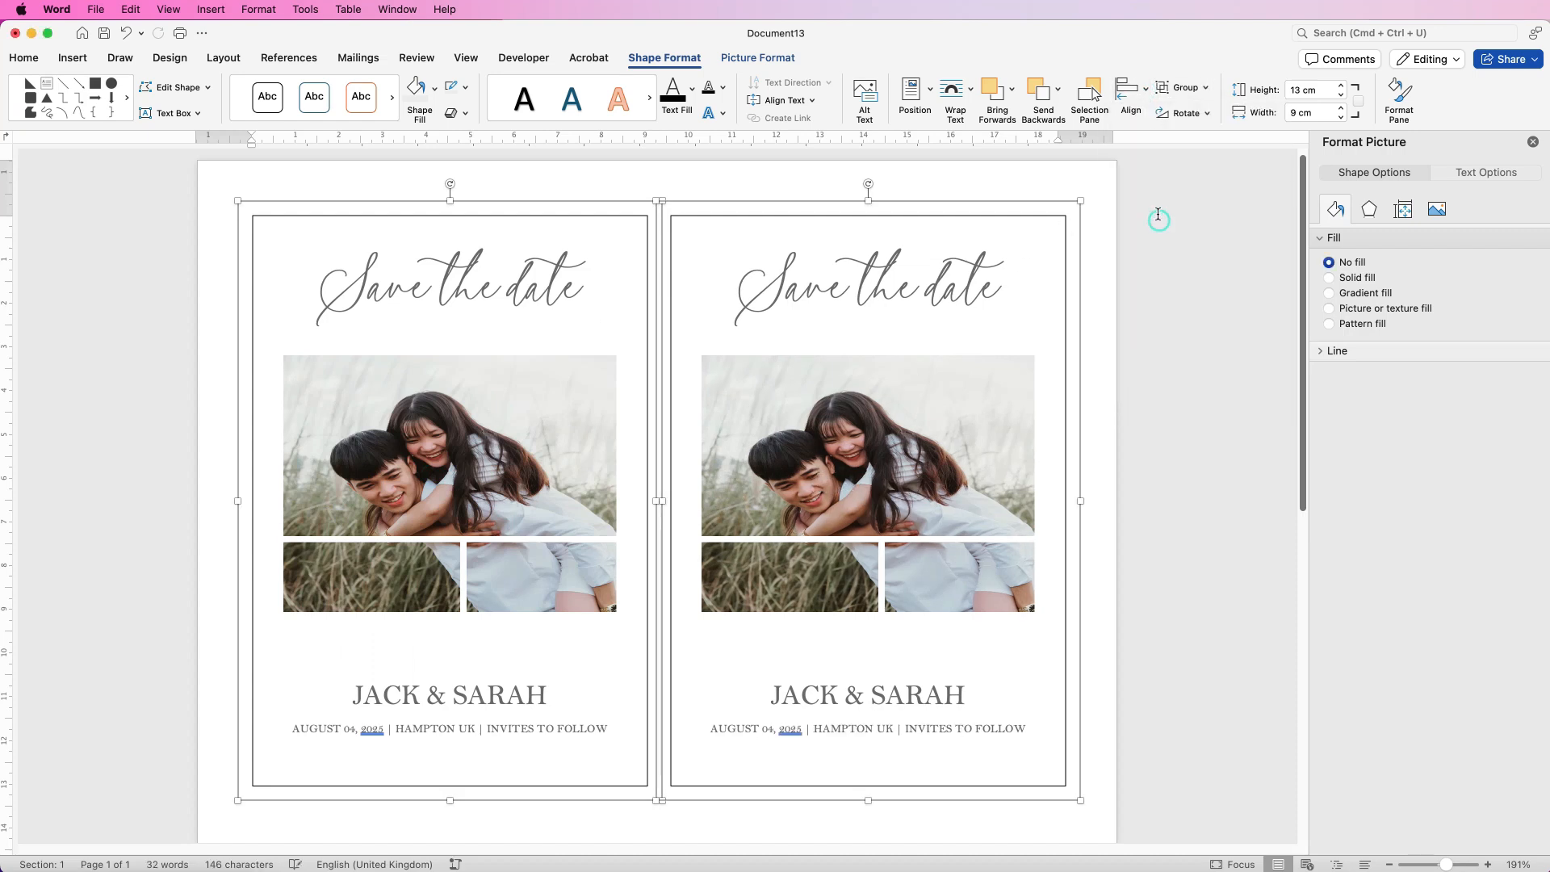
Group the two side-by-side cards and duplicate the pair directly below, in the lower half of the page.
click(1181, 87)
click(1191, 108)
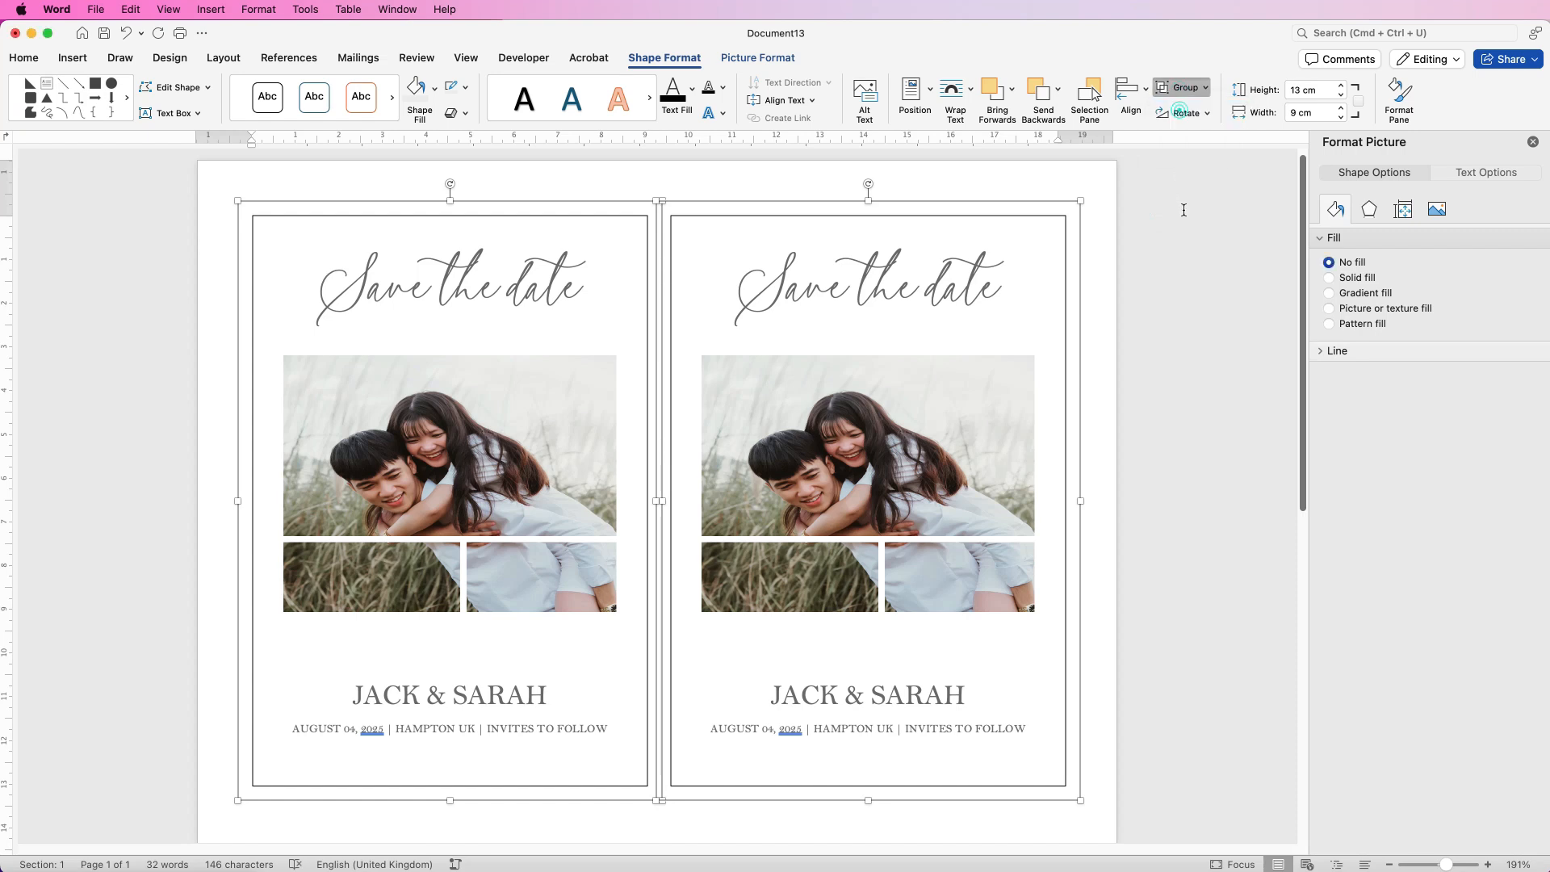
drag(1448, 864, 1438, 865)
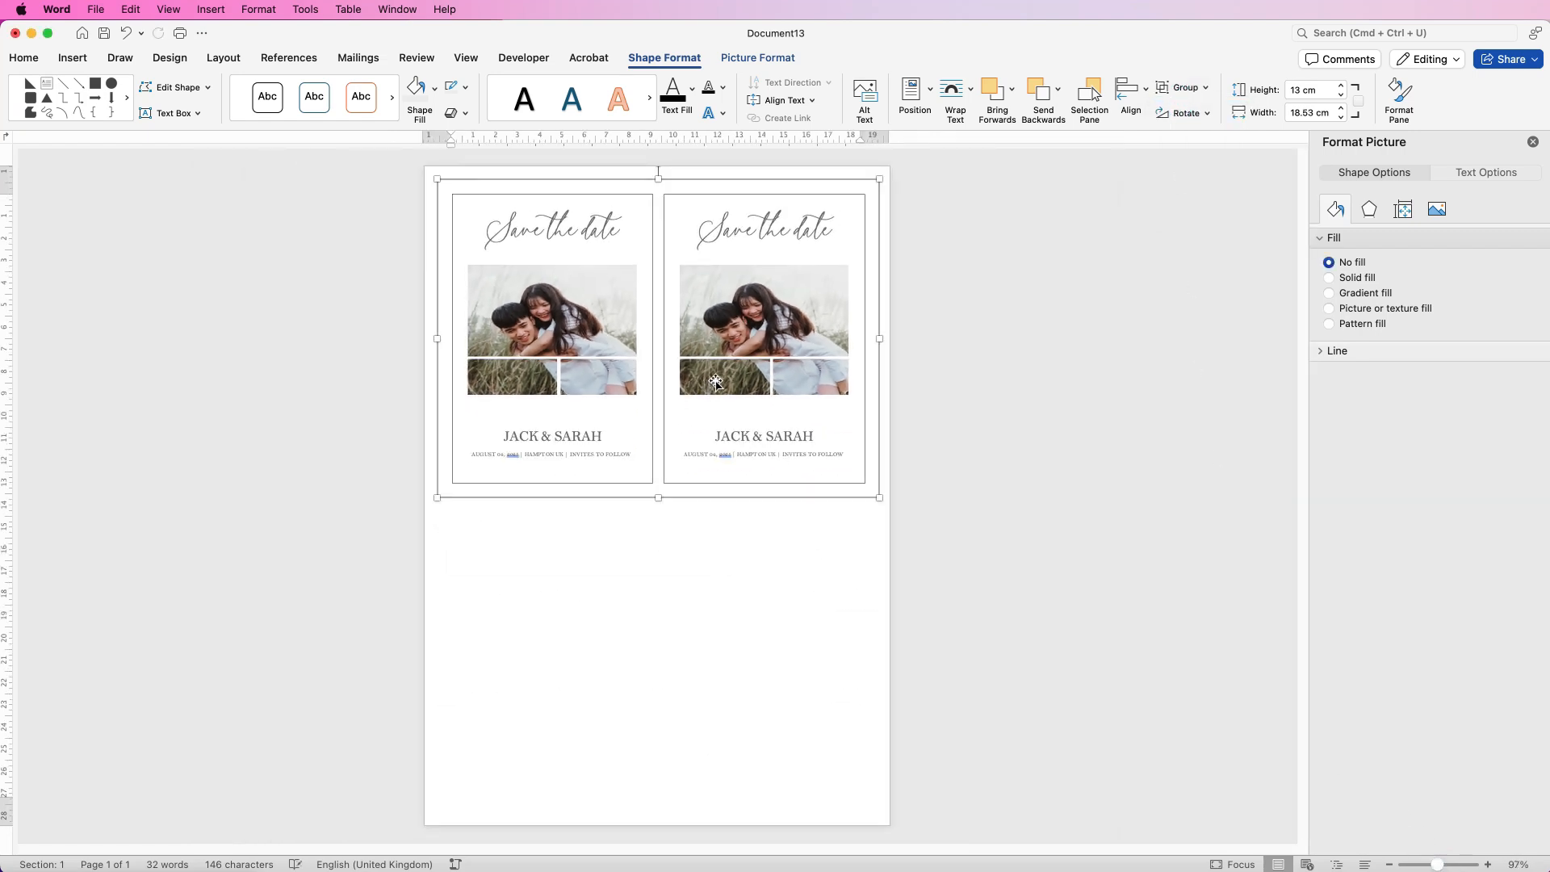
drag(713, 381, 726, 682)
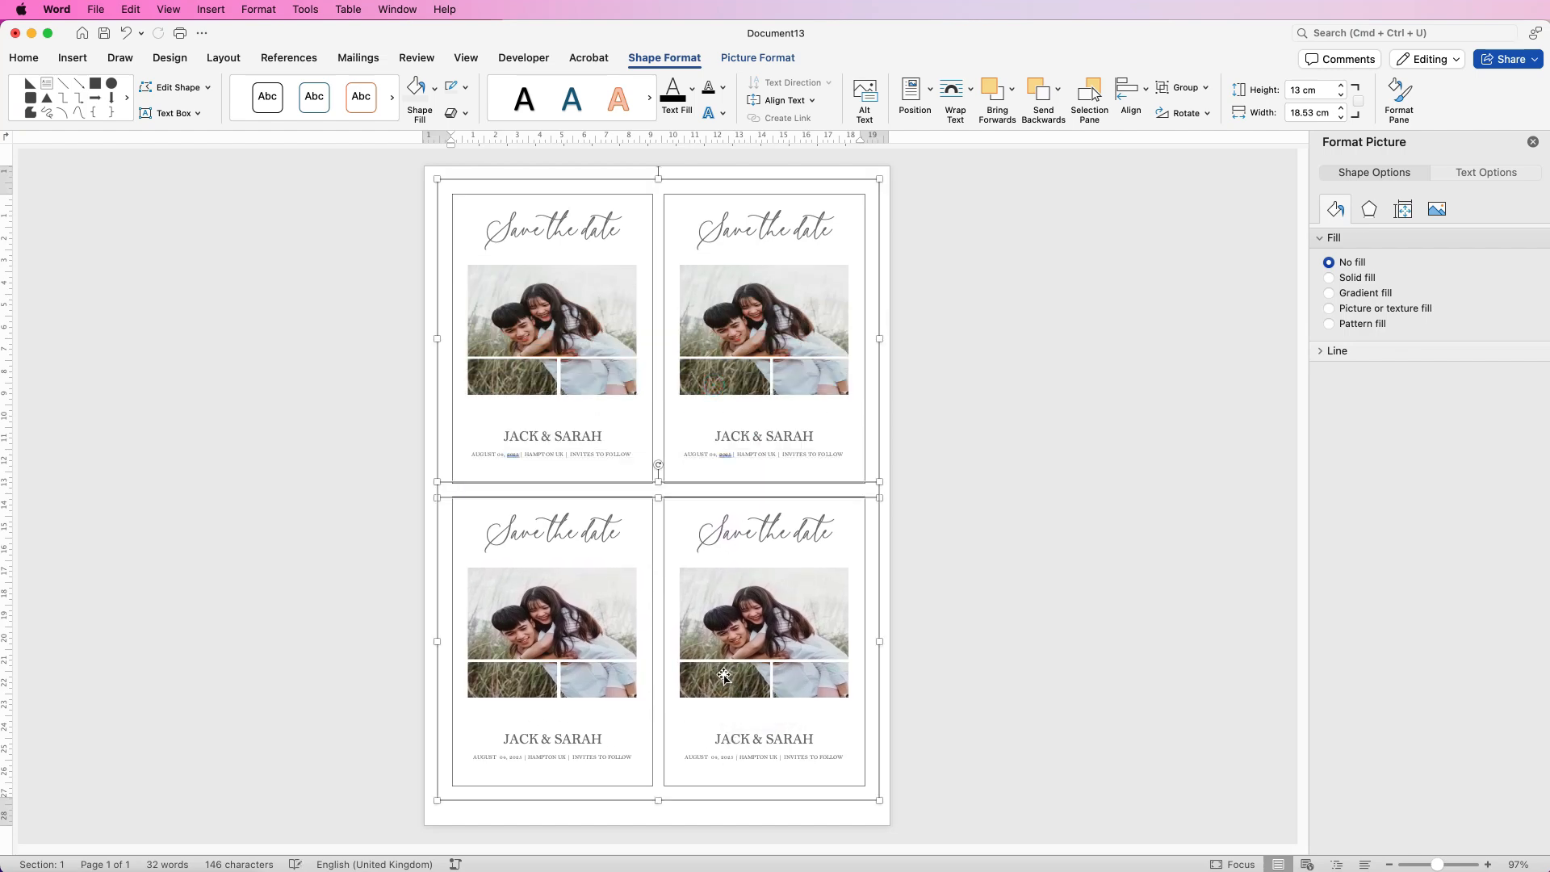
Align the upper and lower card pairs to each other's horizontal centre and clear the selection.
click(1146, 90)
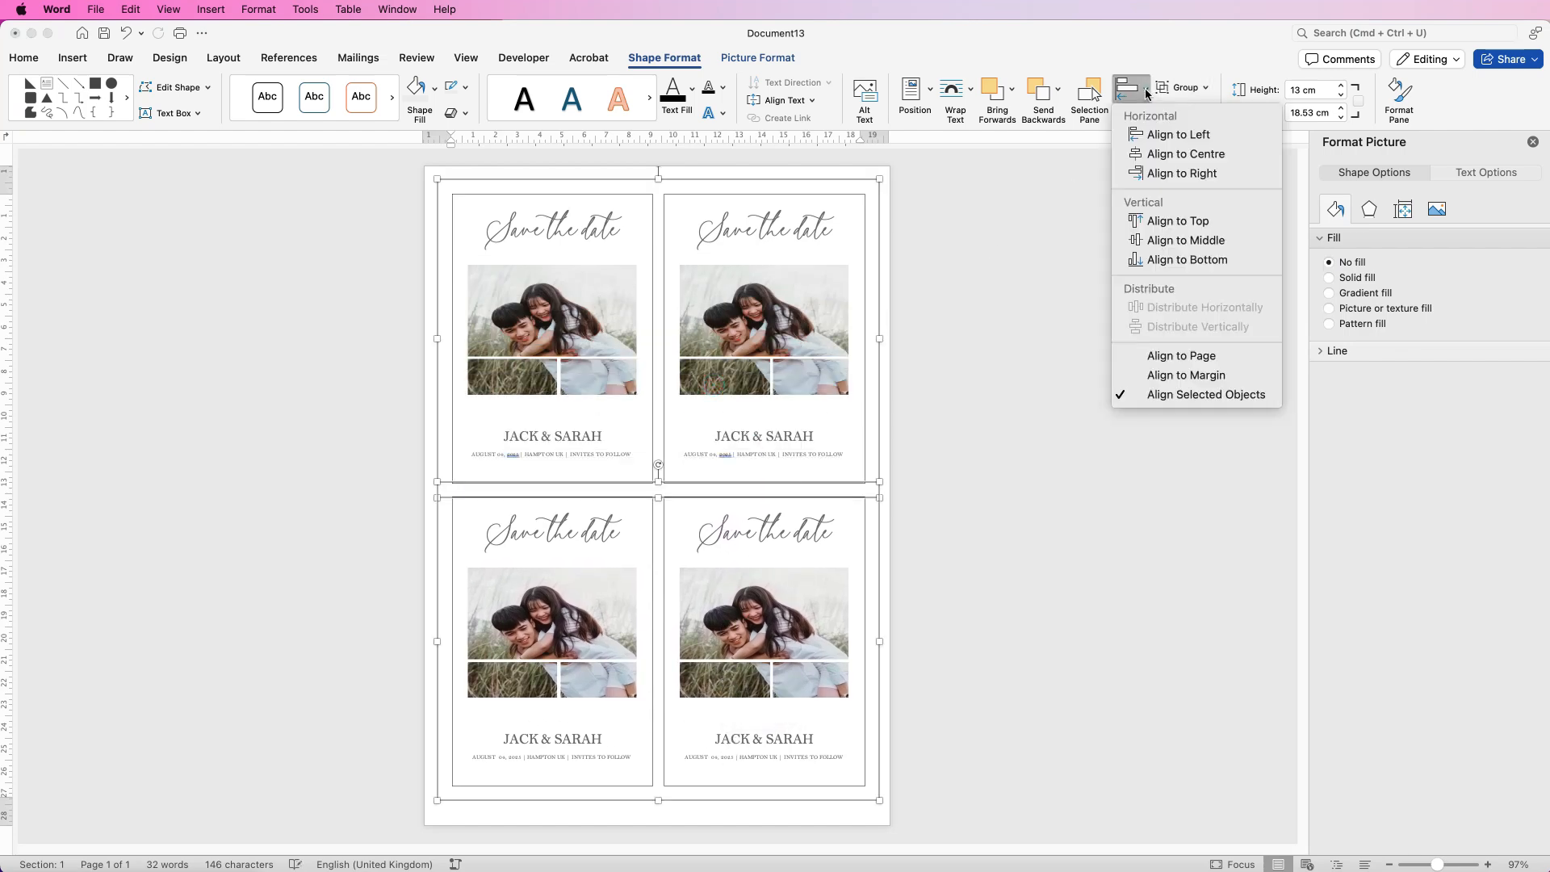
click(1141, 153)
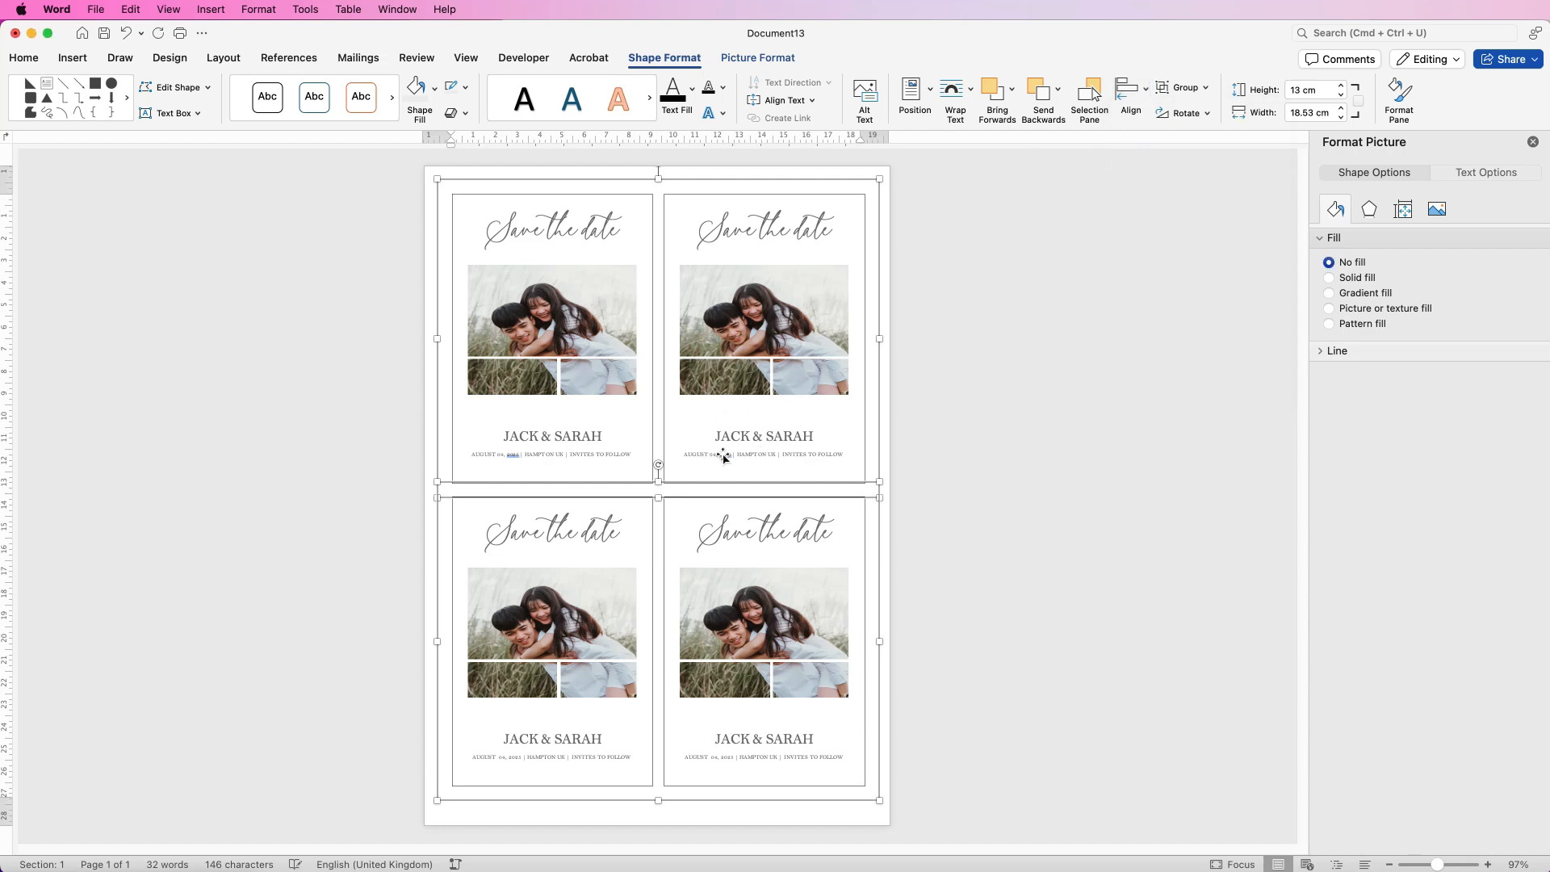
click(933, 477)
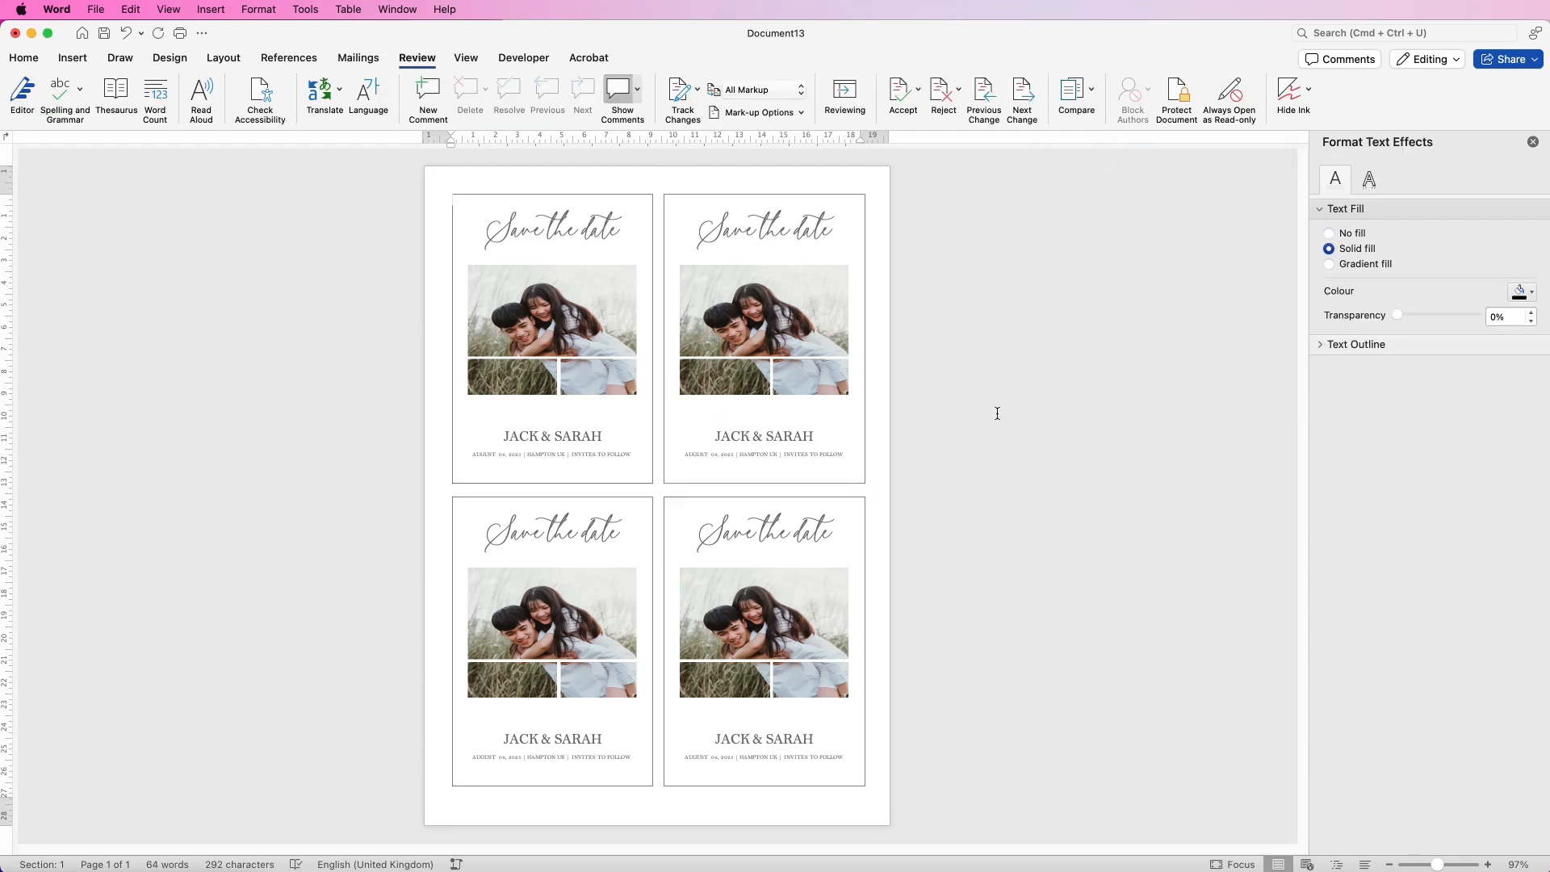